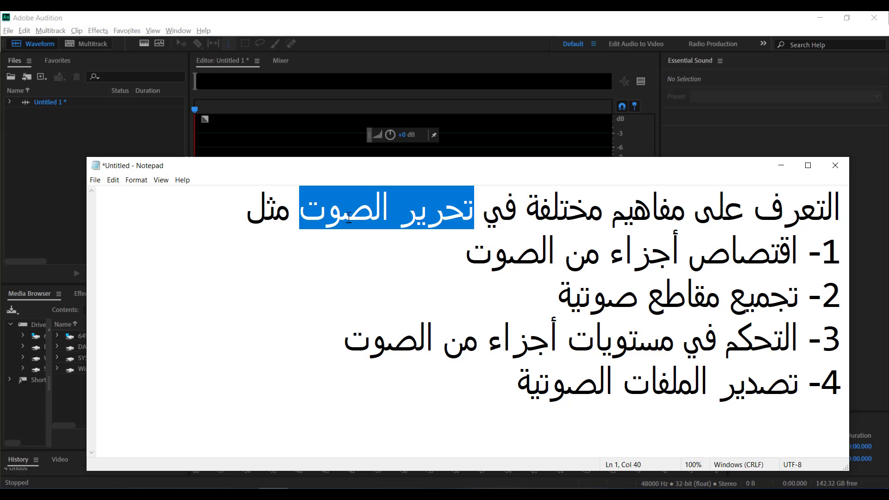
Review the lesson outline's heading on audio editing concepts and its first item, trimming parts of the audio
left_click(300, 199)
left_click_drag(306, 212, 486, 208)
left_click(461, 218)
mouse_move(477, 214)
left_mouse_down()
mouse_move(384, 213)
mouse_move(476, 210)
left_mouse_up()
left_click(410, 218)
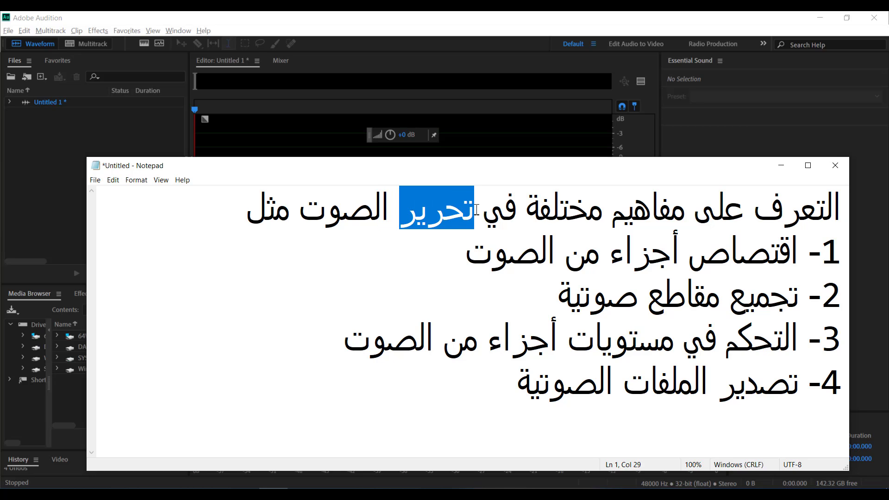
left_click_drag(460, 252, 875, 259)
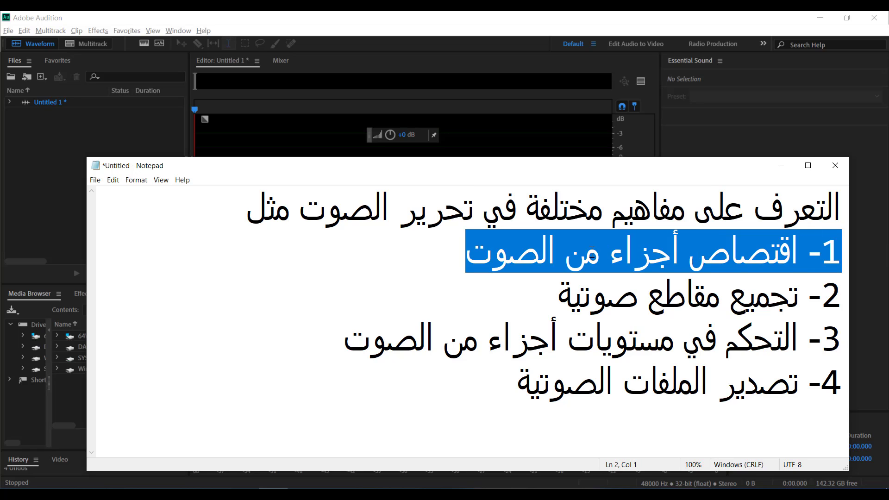
left_click(591, 252)
left_click_drag(461, 250, 670, 234)
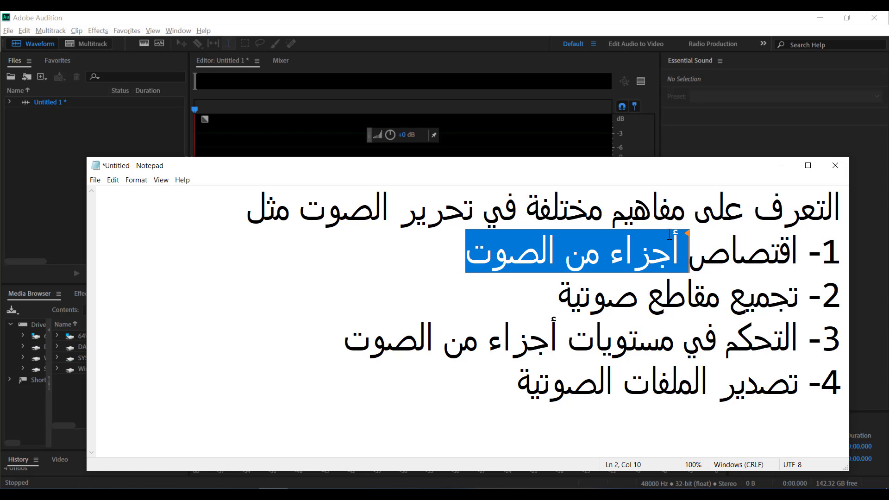
left_click(472, 248)
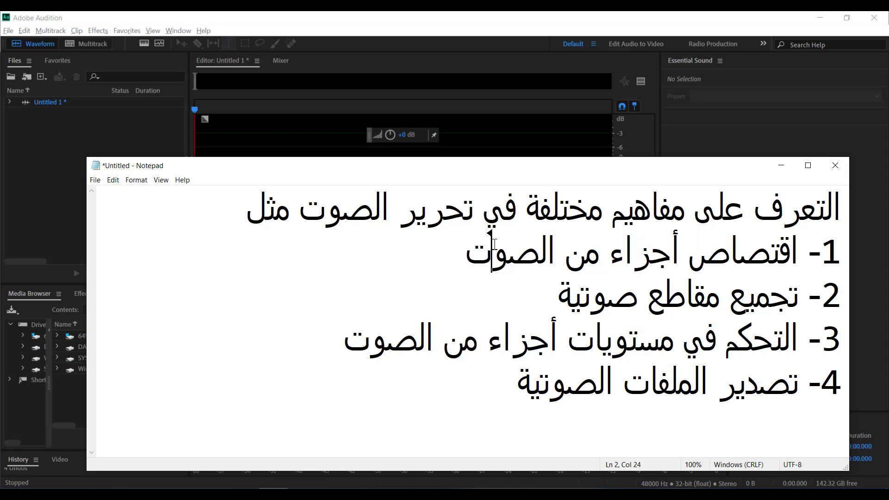
left_click_drag(442, 254, 811, 244)
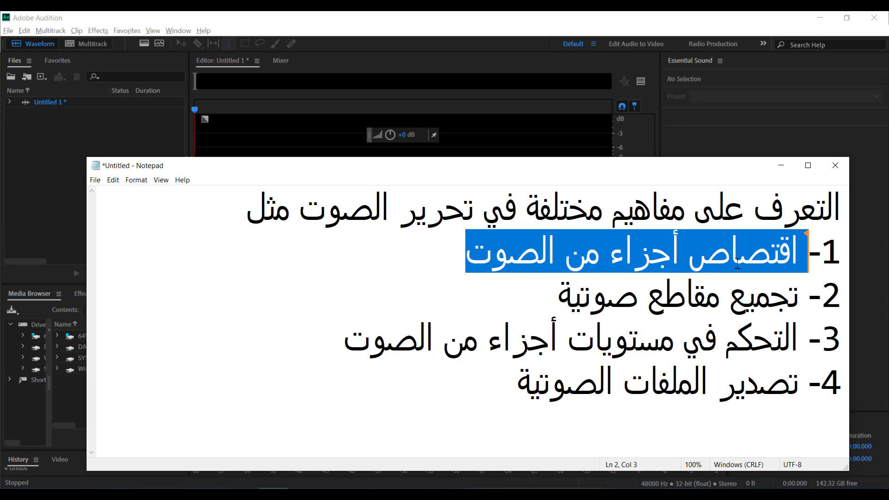
left_click(690, 274)
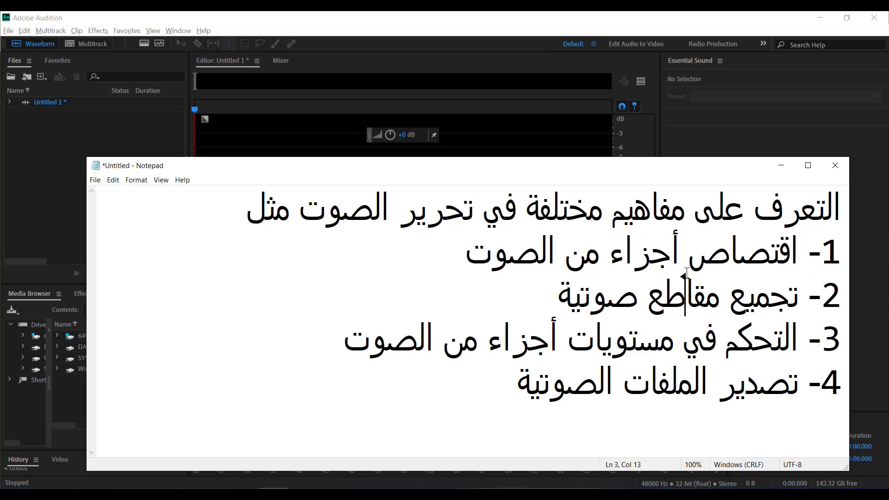
left_click_drag(456, 256, 875, 274)
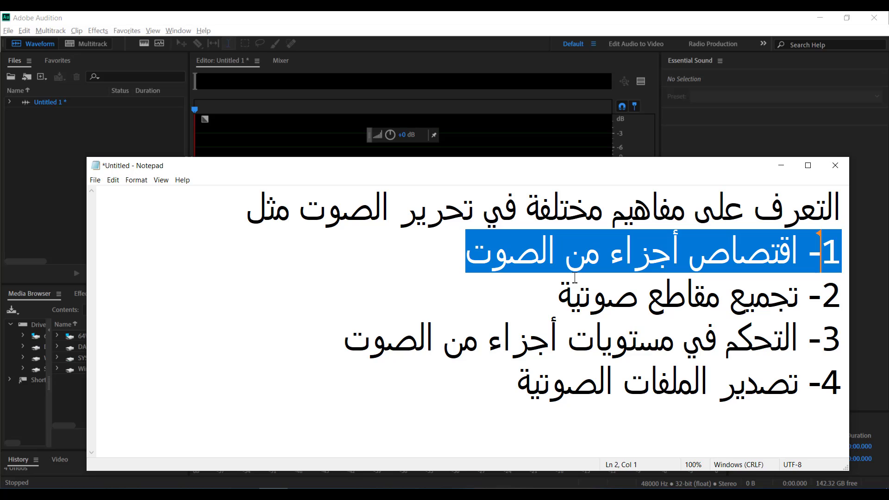
Review the remaining outline items on combining audio clips, controlling levels of audio parts and exporting audio files
left_click(554, 294)
left_click_drag(582, 293, 820, 294)
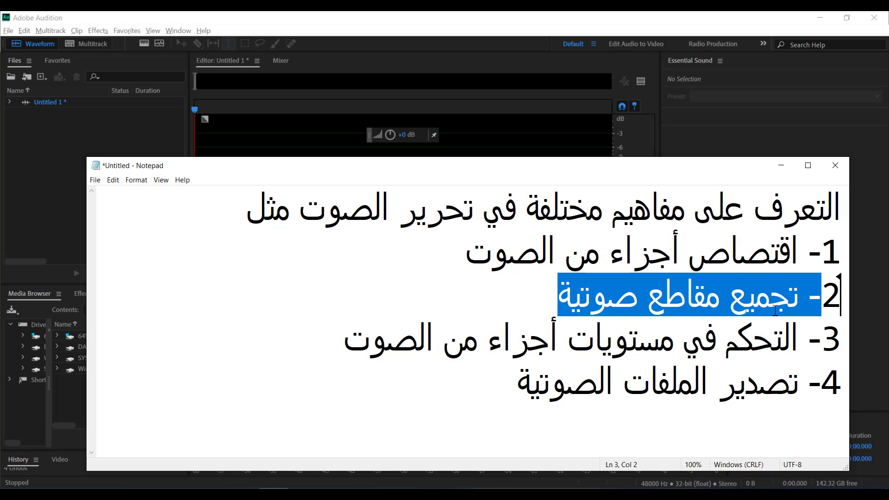
left_click_drag(342, 340, 874, 336)
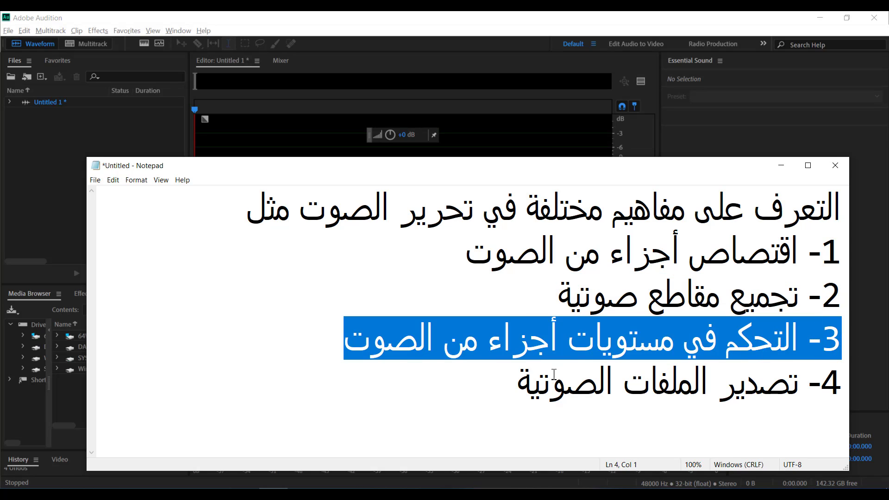
left_click(511, 375)
left_click_drag(511, 374, 820, 382)
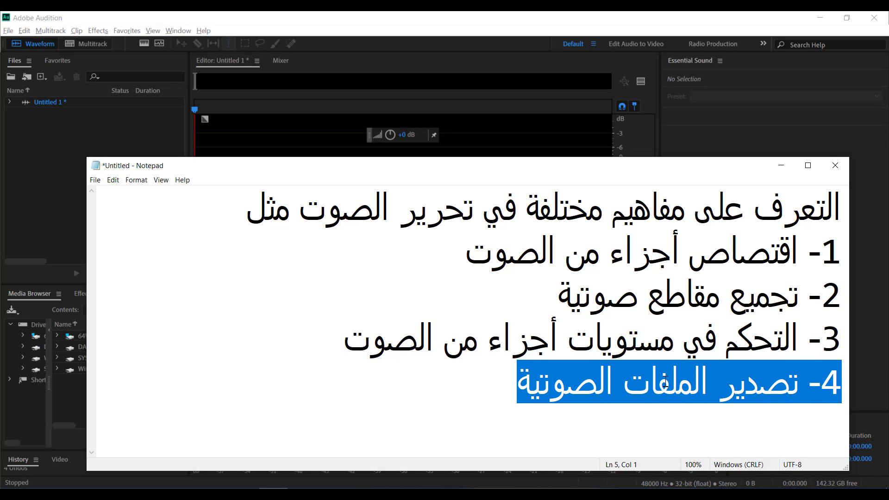
left_click(634, 366)
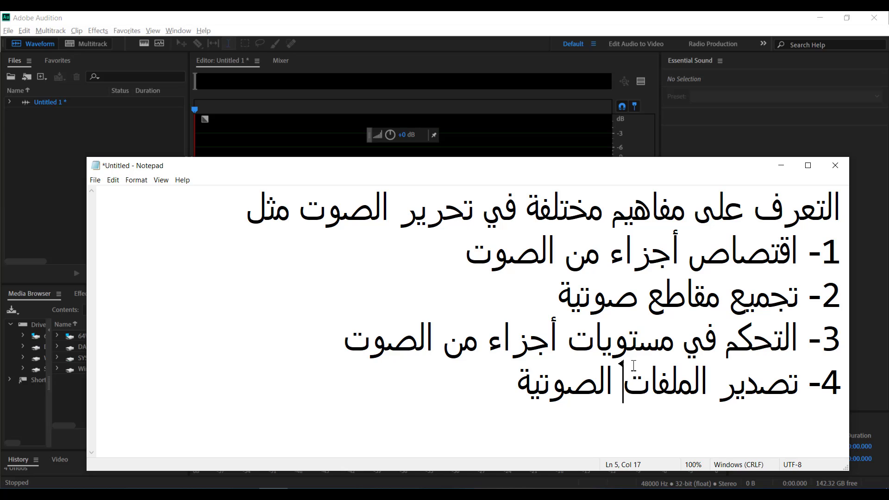
left_click_drag(502, 377, 840, 195)
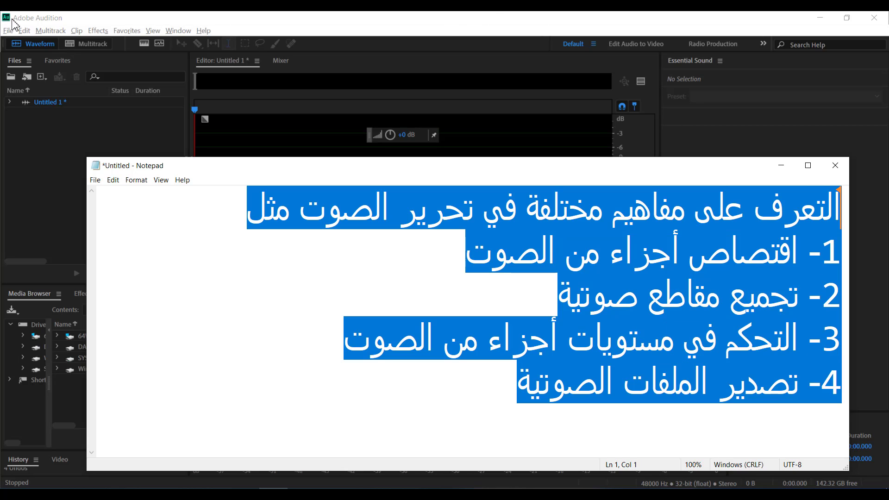
Switch to Adobe Audition and look at the kinds of new files it can create
left_click(263, 26)
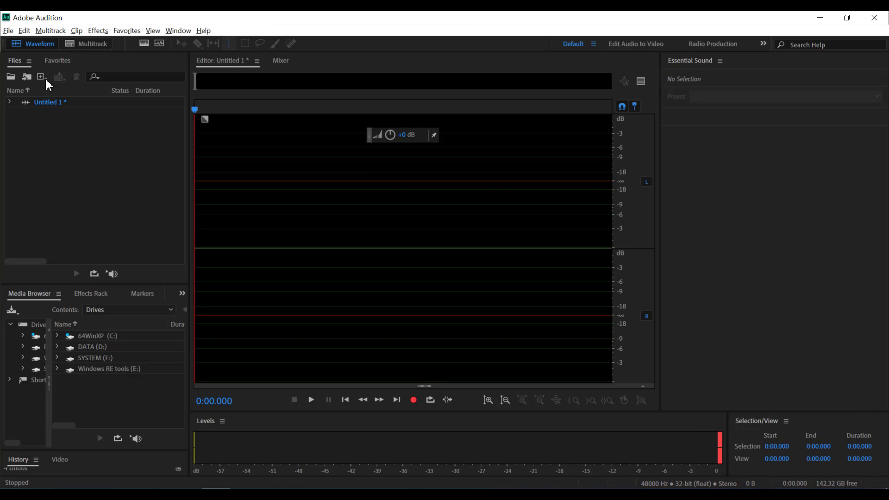
left_click(7, 32)
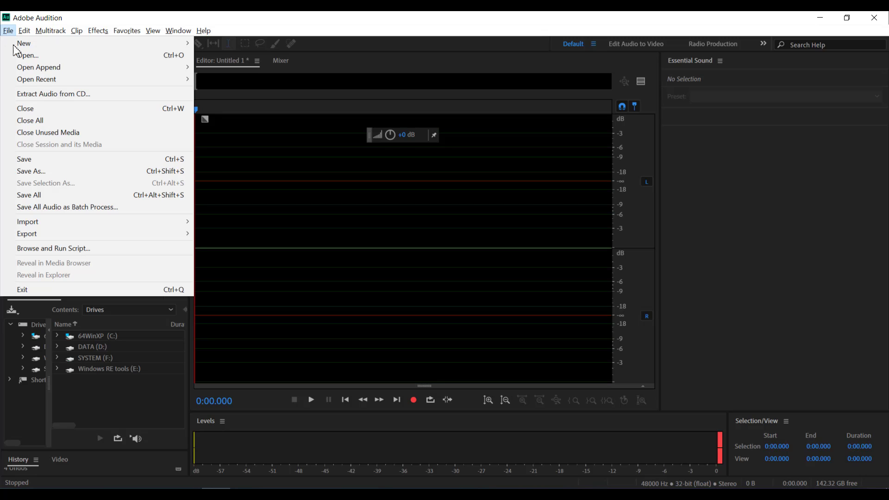
mouse_move(17, 46)
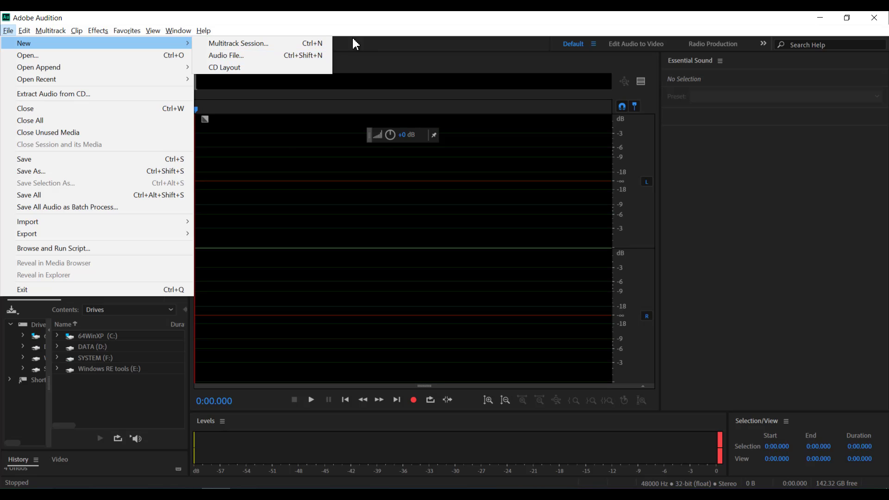
left_click(365, 31)
left_click(199, 199)
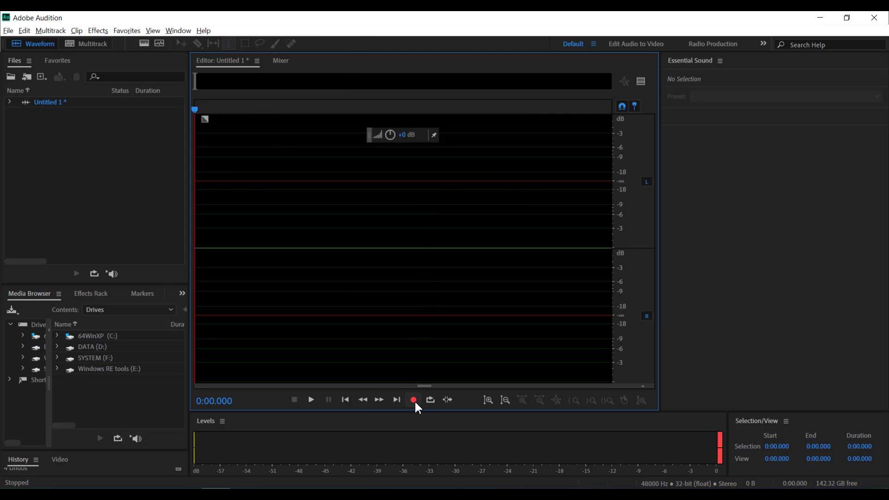
Import the song "أغنية هالصيصان شو حلوين 2018" from the "ملفات صوتية" folder and open it in the waveform editor
left_click(342, 477)
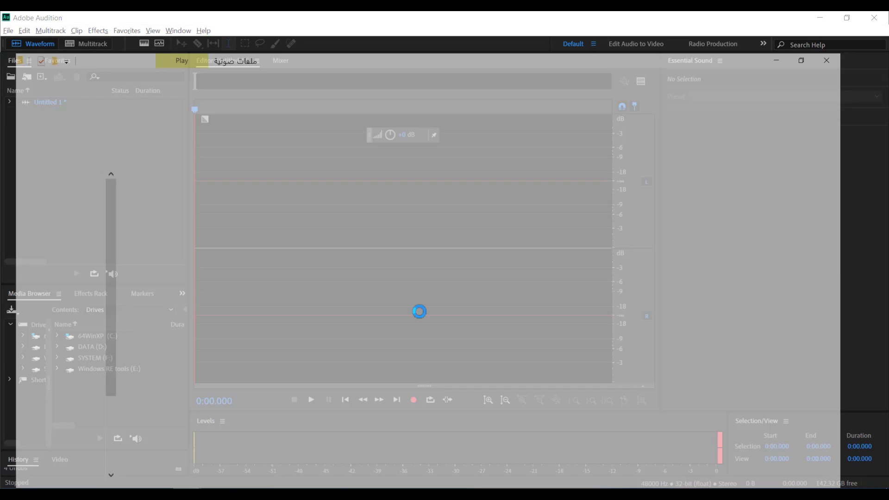
left_click_drag(190, 140, 82, 130)
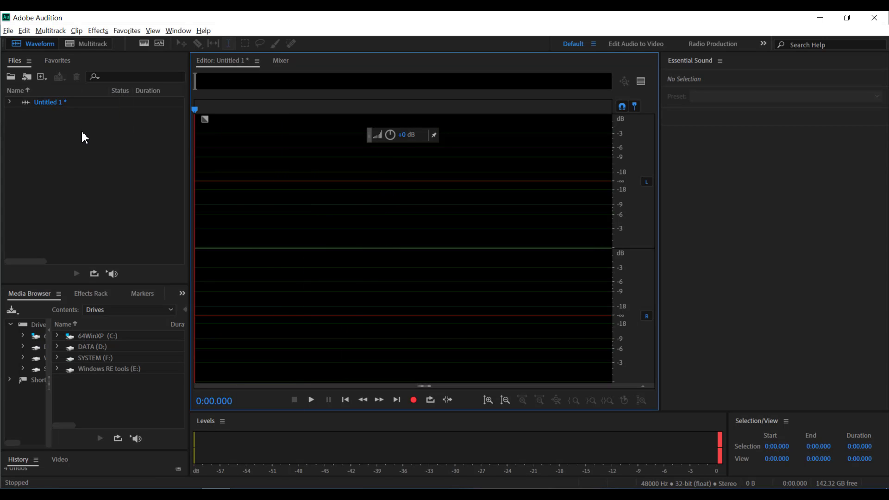
double_click(74, 103)
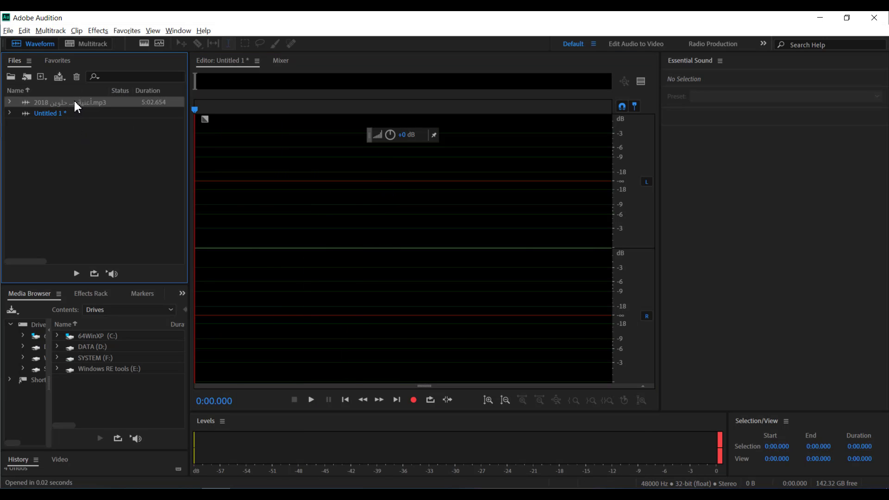
Try out range selections across most of the song's waveform and briefly play it from about 0:51
left_click_drag(232, 185, 518, 181)
left_click(535, 181)
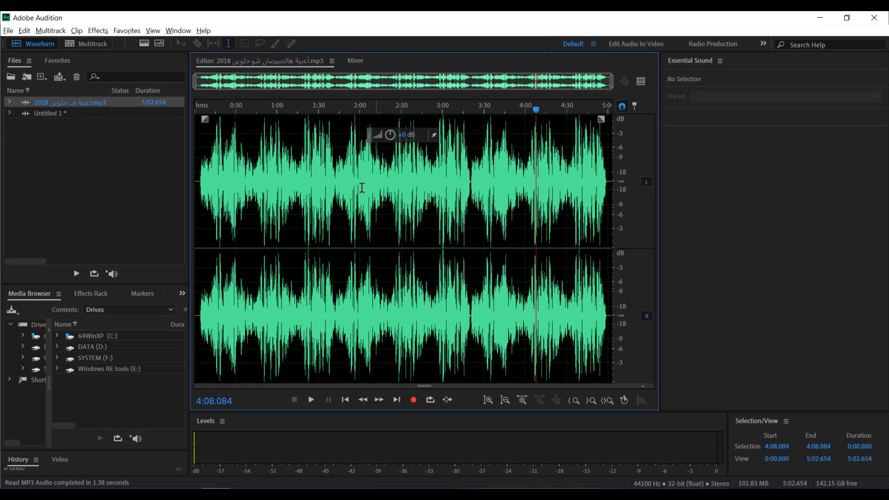
left_click_drag(221, 192, 540, 189)
left_click(388, 208)
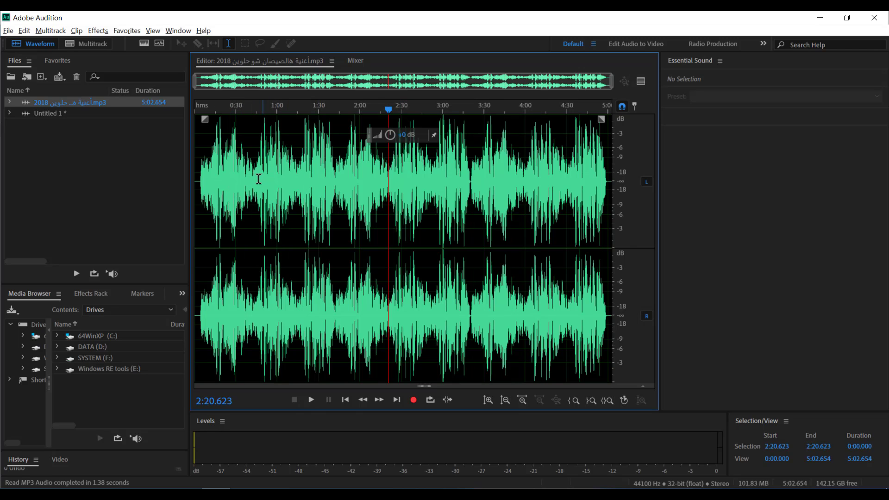
left_click_drag(226, 193, 549, 194)
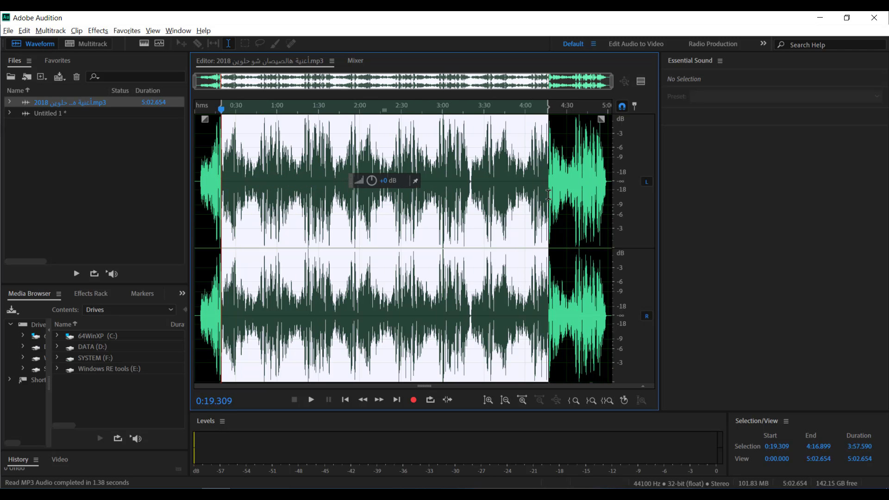
left_click(264, 229)
key("space")
key("space")
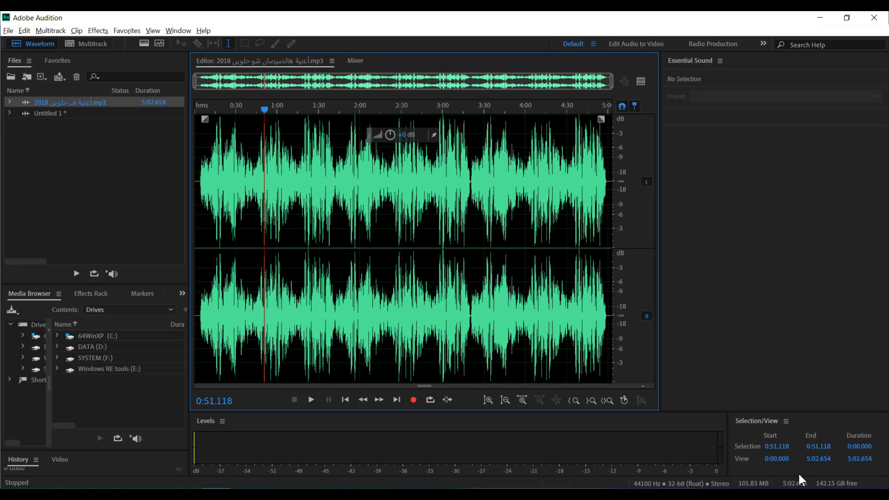
left_click_drag(776, 477, 750, 475)
left_click(281, 247)
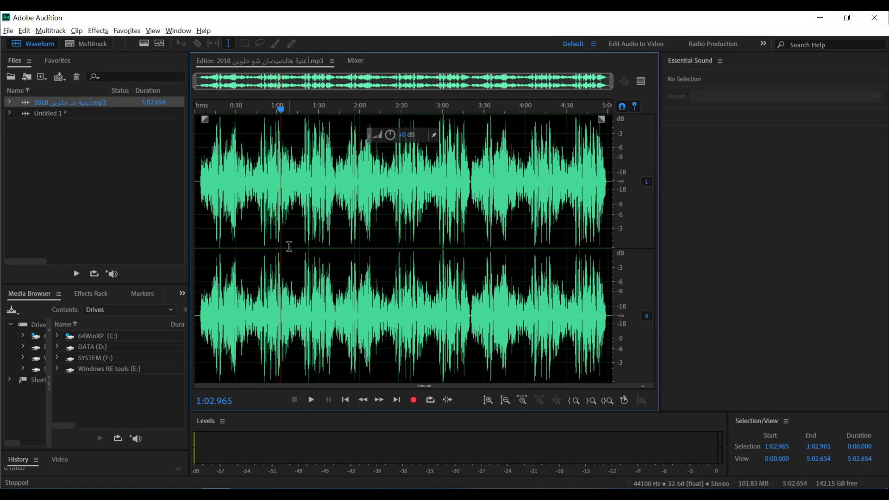
Start creating a new multitrack session
left_click(9, 31)
mouse_move(24, 31)
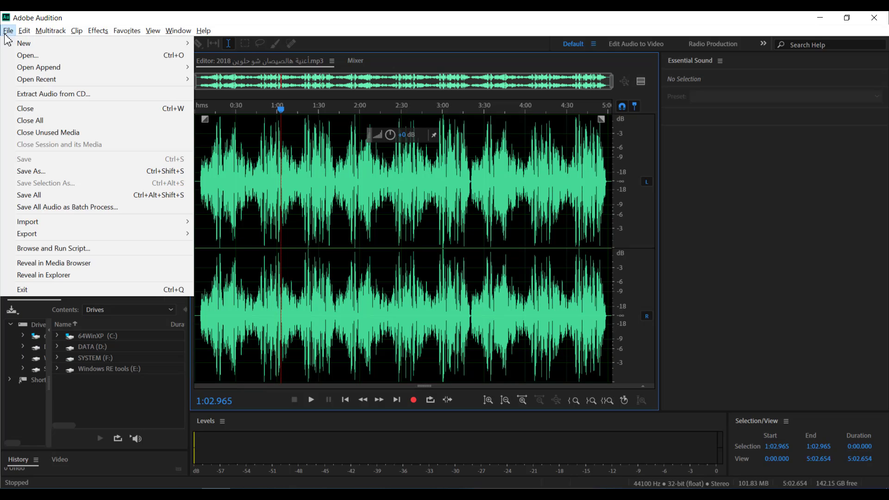
left_click(250, 45)
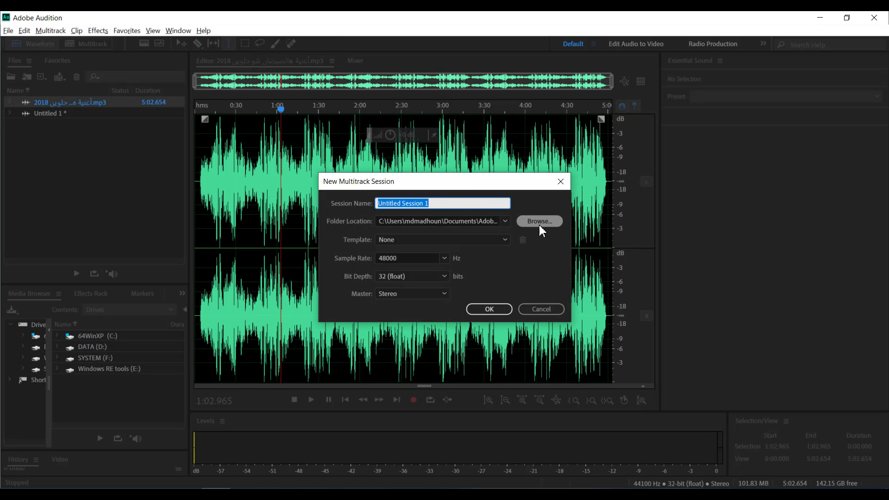
Switch to File Explorer and copy the path of the "ملفات صوتية" folder
left_click(187, 491)
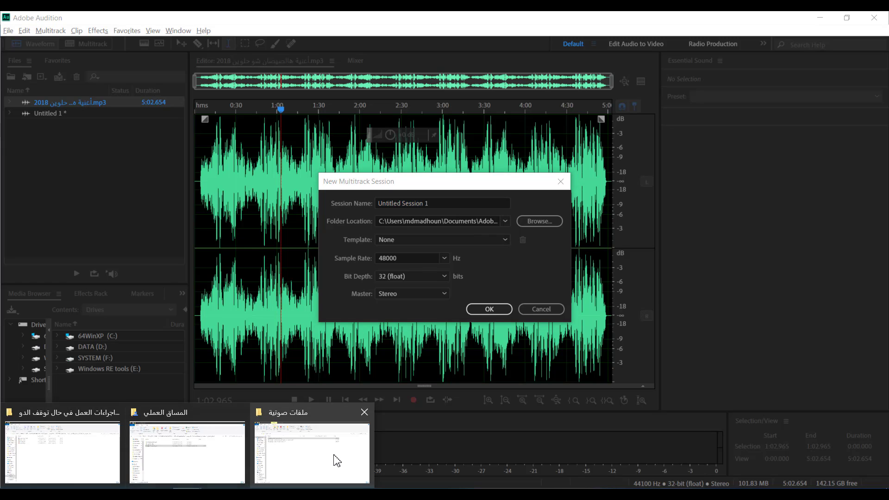
left_click(337, 460)
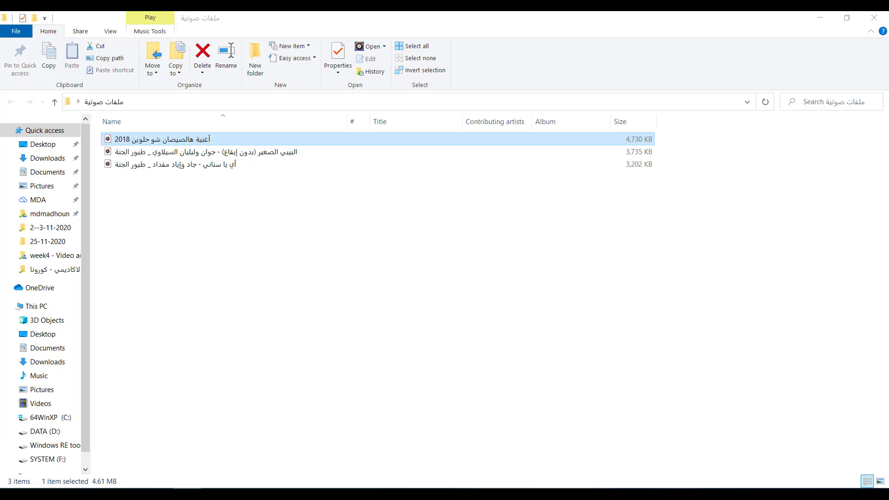
mouse_move(187, 492)
left_click(113, 412)
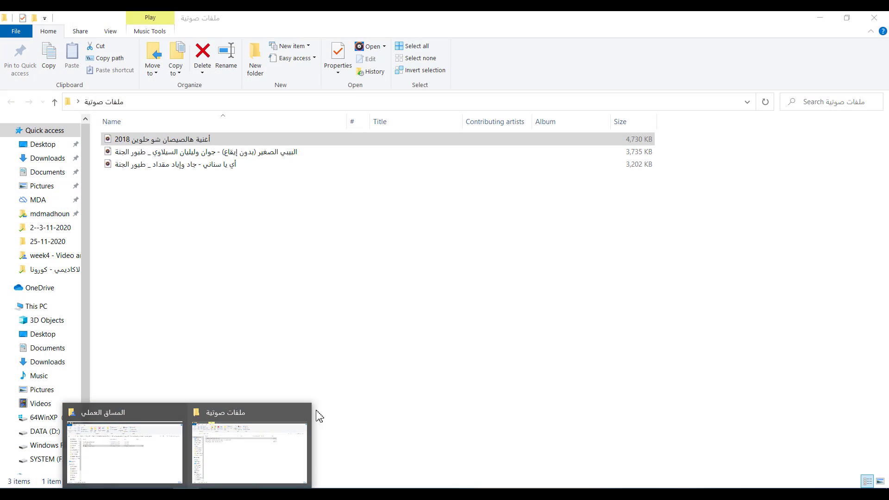
left_click(419, 103)
key("ctrl+c")
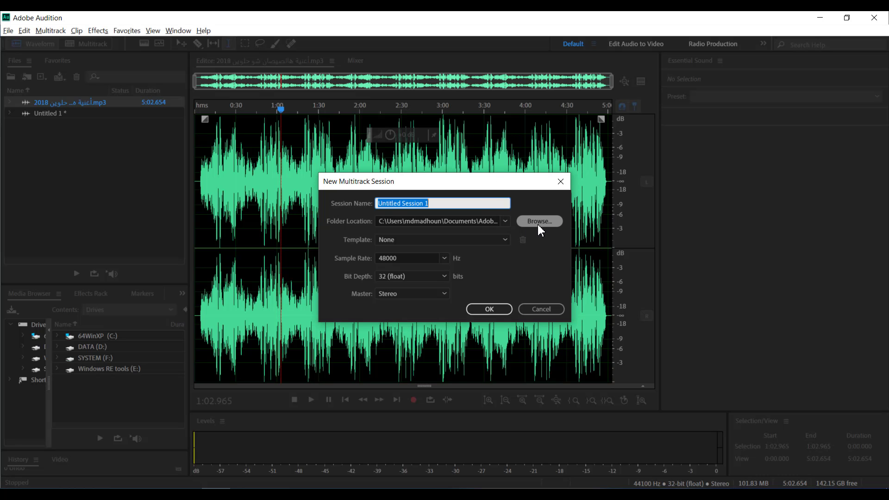
Set the new session's folder location in Adobe Audition to the "ملفات صوتية" folder using the copied path
left_click(537, 221)
left_click(253, 69)
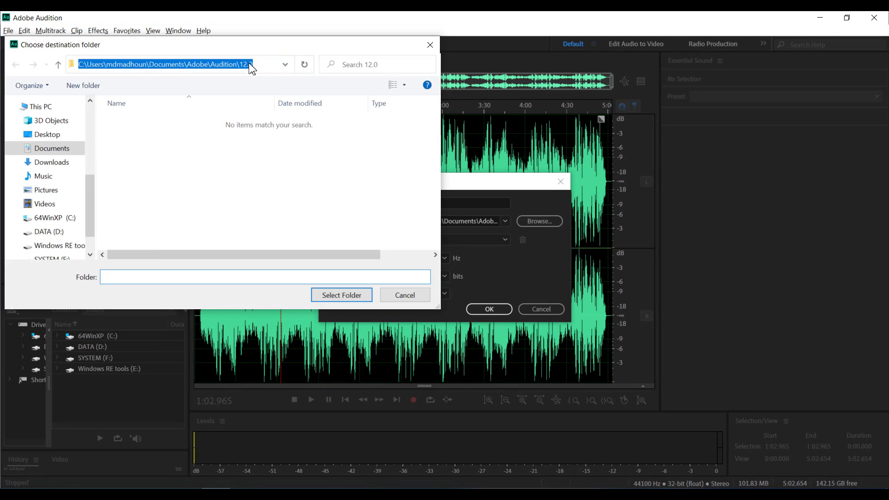
key("ctrl+v")
key("Return")
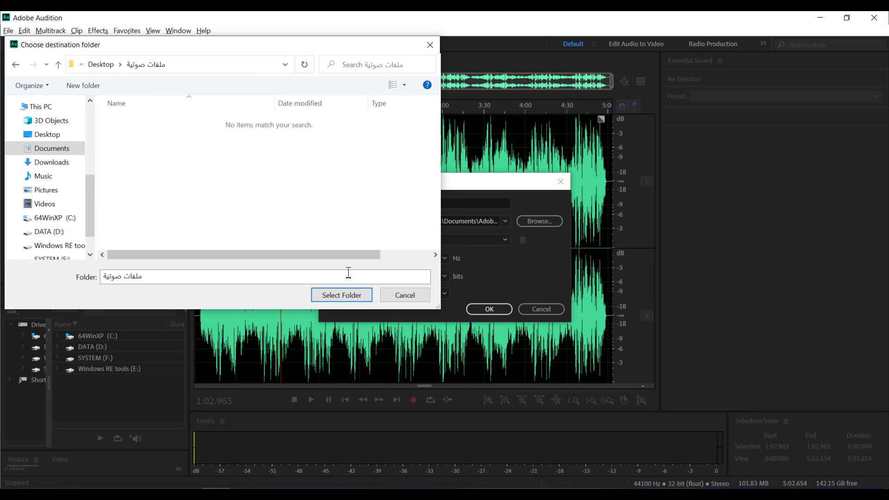
left_click(346, 299)
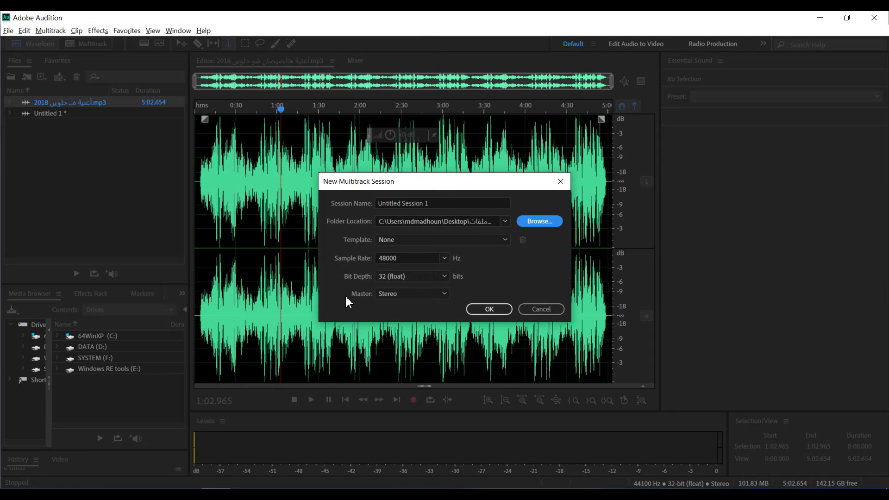
Name the multitrack session "Session 1" and create it with a 48000 Hz sample rate, 32 (float) bit depth and Stereo master
double_click(388, 203)
key("BackSpace")
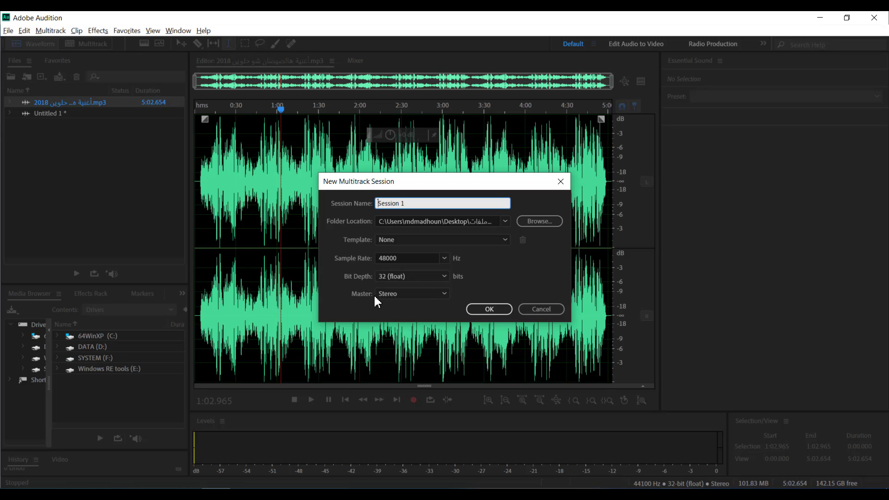
left_click(404, 294)
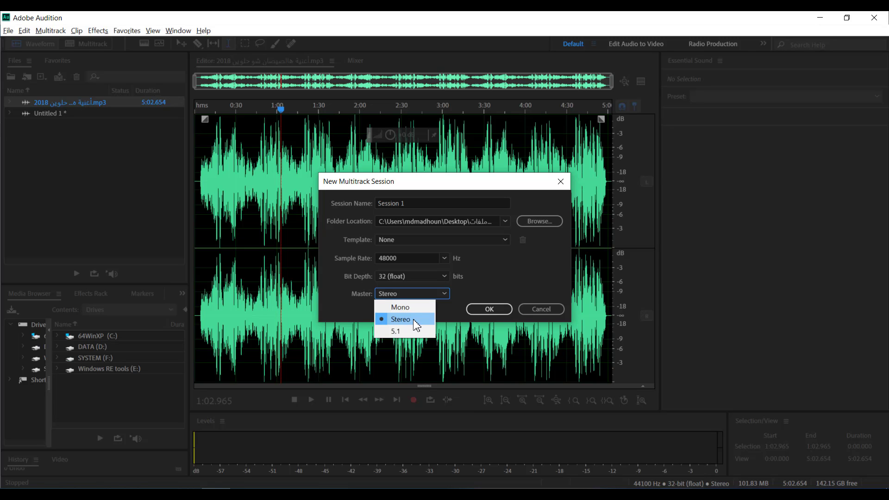
left_click(489, 295)
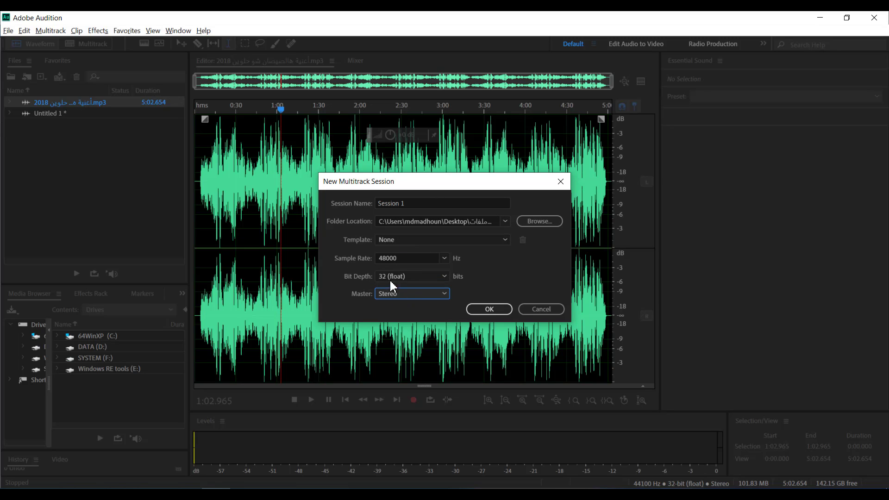
left_click(407, 256)
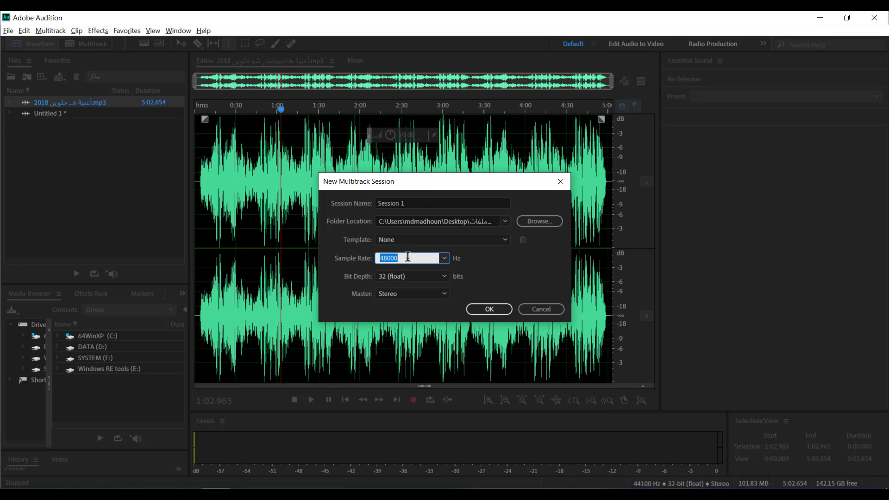
left_click(408, 256)
left_click_drag(408, 256, 380, 258)
left_click(489, 309)
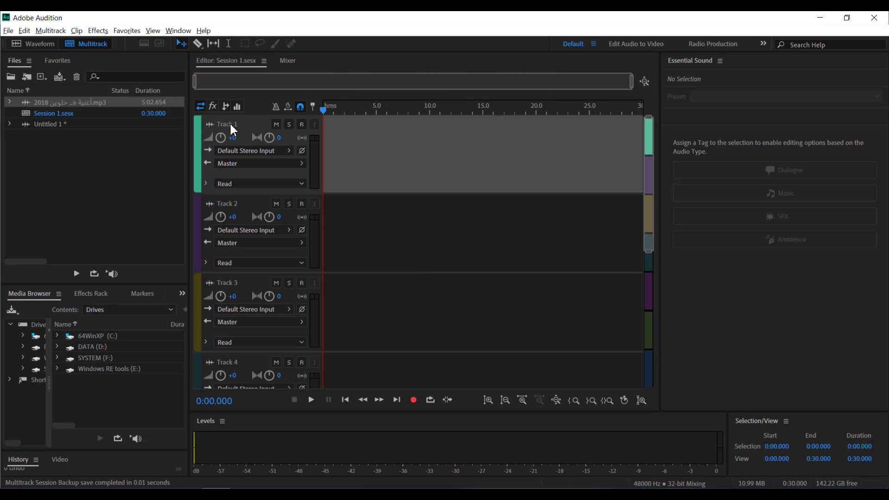
Rename Track 1 as "أصوات المغنيين"
left_click(232, 206)
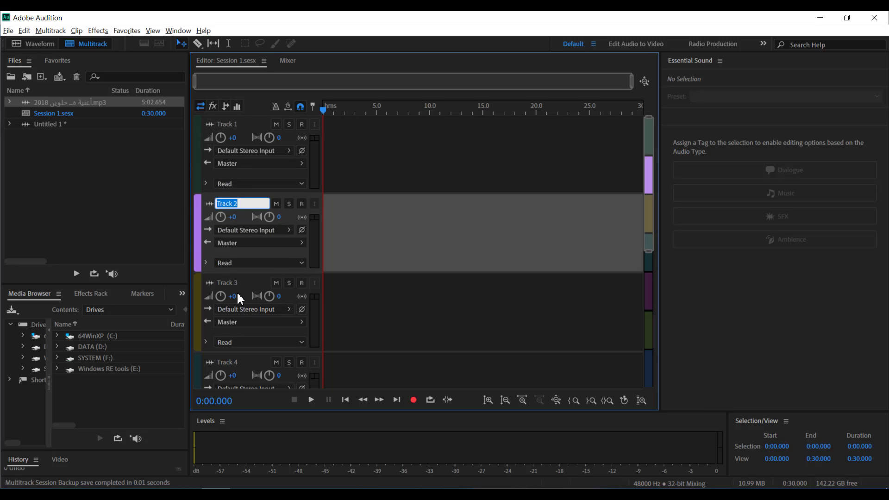
left_click(225, 284)
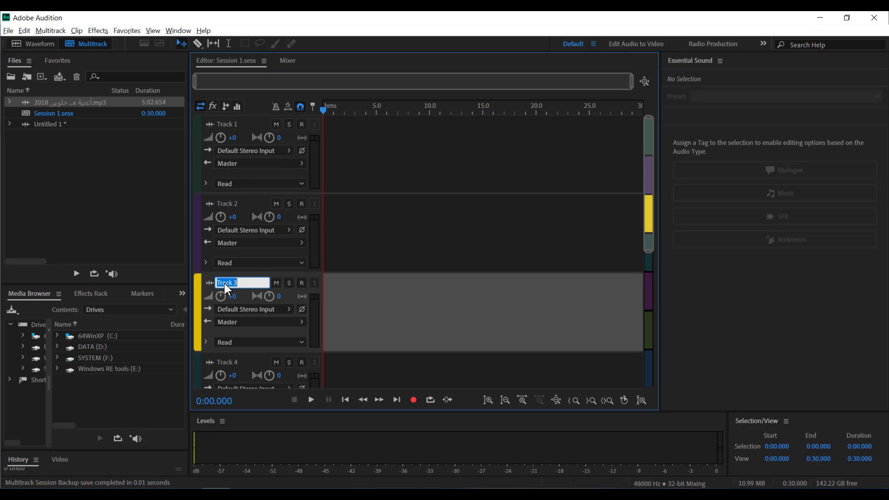
left_click(227, 123)
double_click(228, 120)
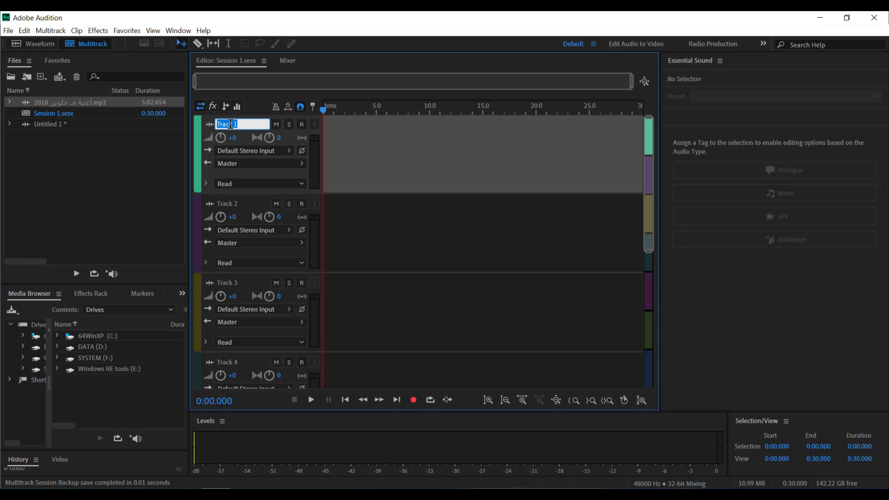
left_click_drag(238, 124, 197, 124)
type("H")
type("صوات المقرا")
type("ني")
type("ين")
key("Return")
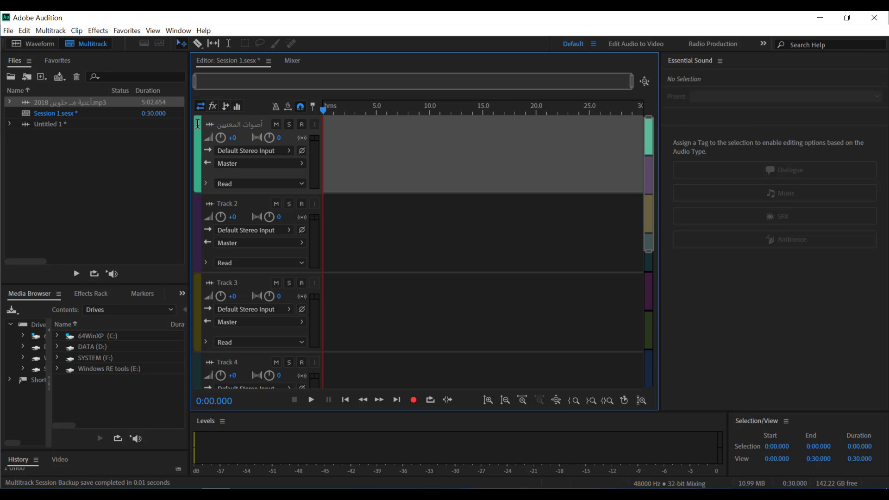
Rename Track 2 as "الخلفيات الموسيقية"
left_click(236, 206)
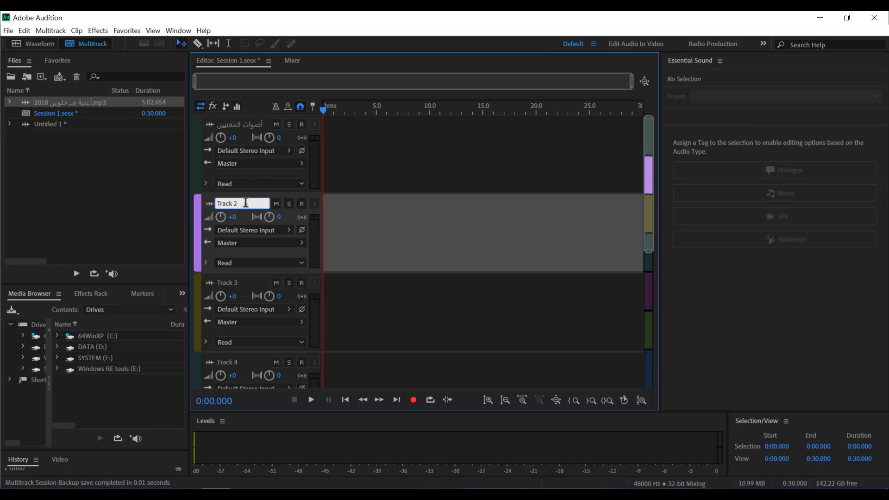
key("ctrl+a")
key("BackSpace")
type("الخلفيات الموسيقية")
key("Return")
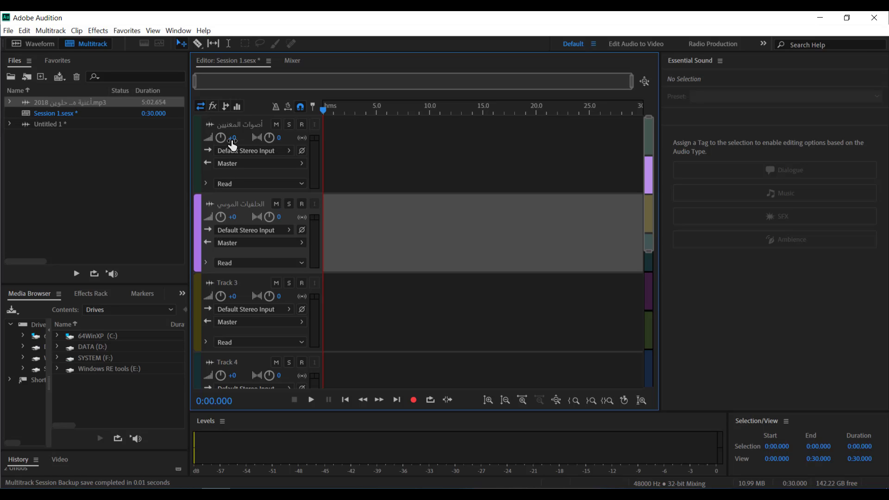
Rename Track 3 as "مؤثرات صوتية"
left_click(227, 286)
left_click(225, 282)
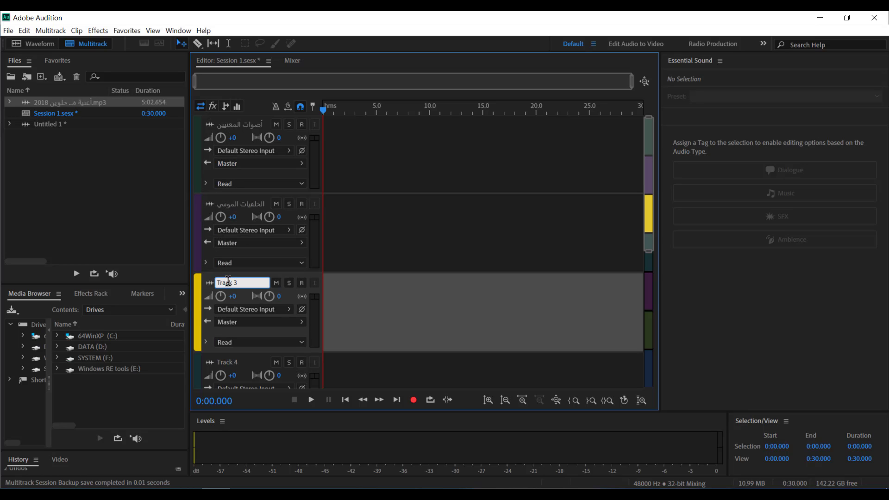
double_click(229, 282)
key("BackSpace")
type("مؤثرات صوتية")
key("Return")
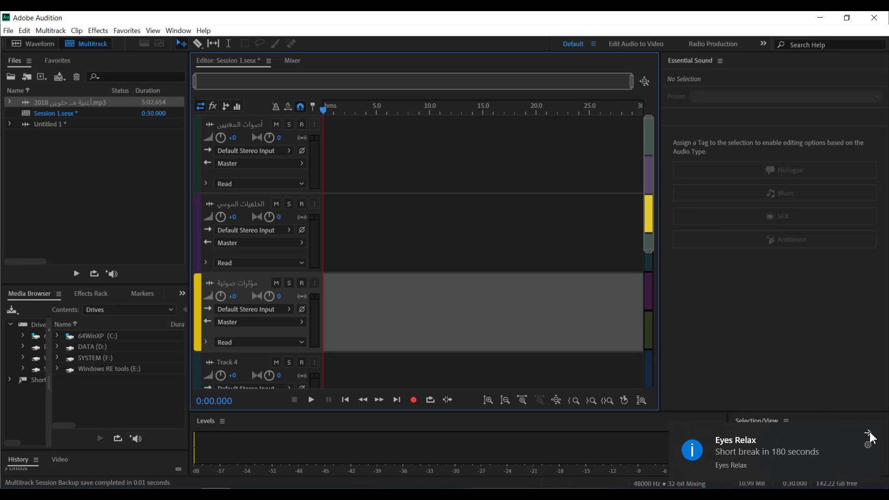
Dismiss the Eyes Relax break reminder and try to stop its background program
left_click(869, 435)
left_click(736, 493)
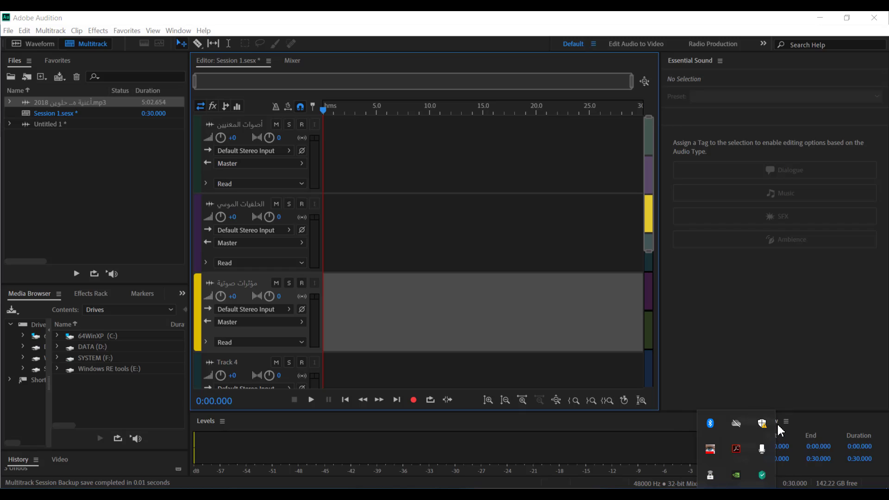
right_click(710, 448)
left_click(669, 398)
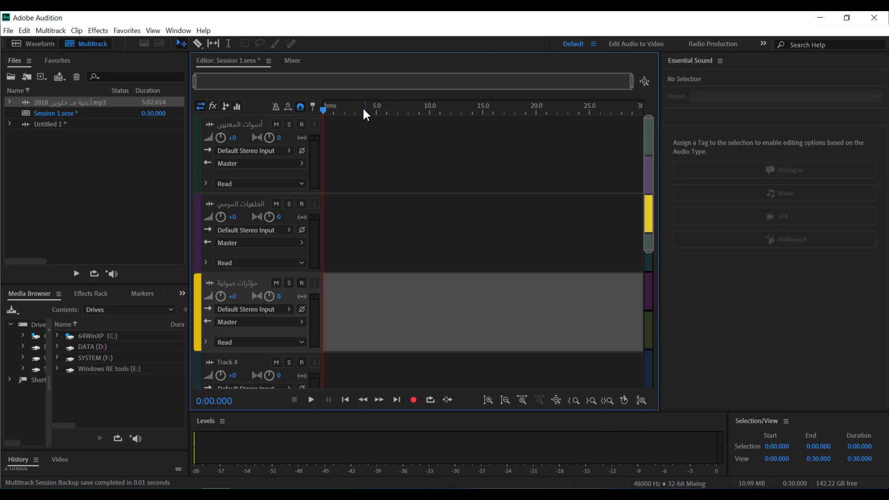
left_click(237, 125)
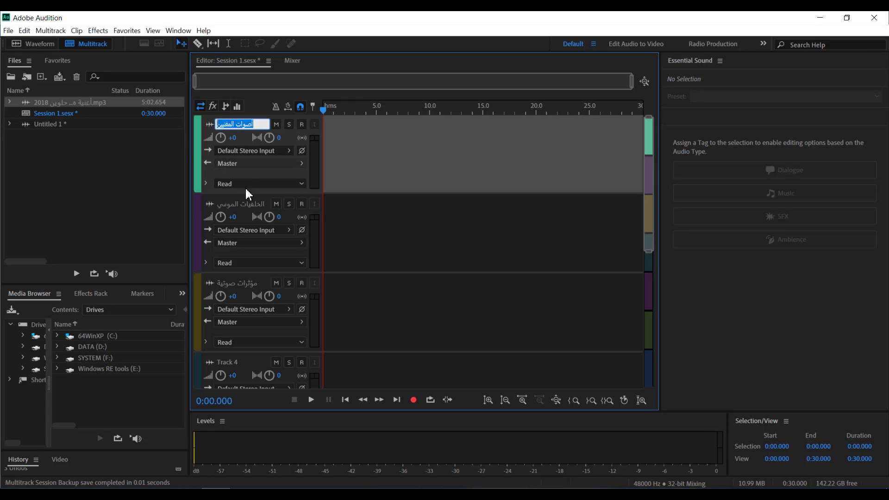
left_click(195, 202)
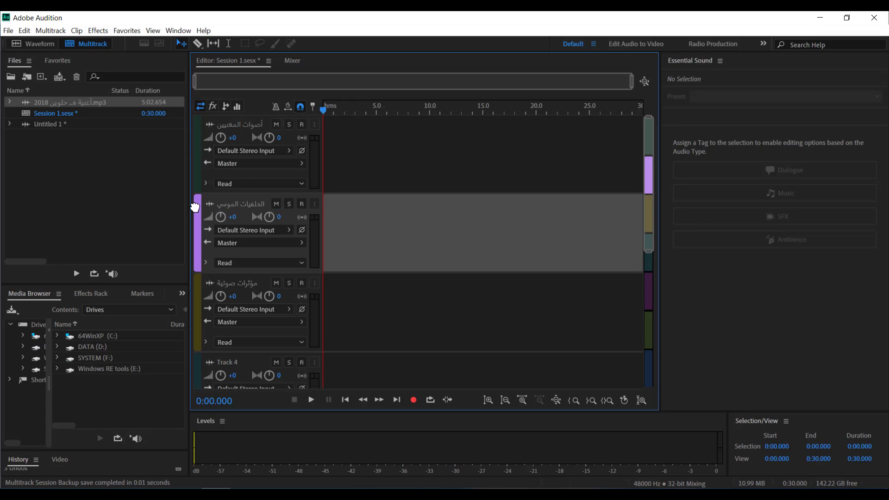
left_click(195, 149)
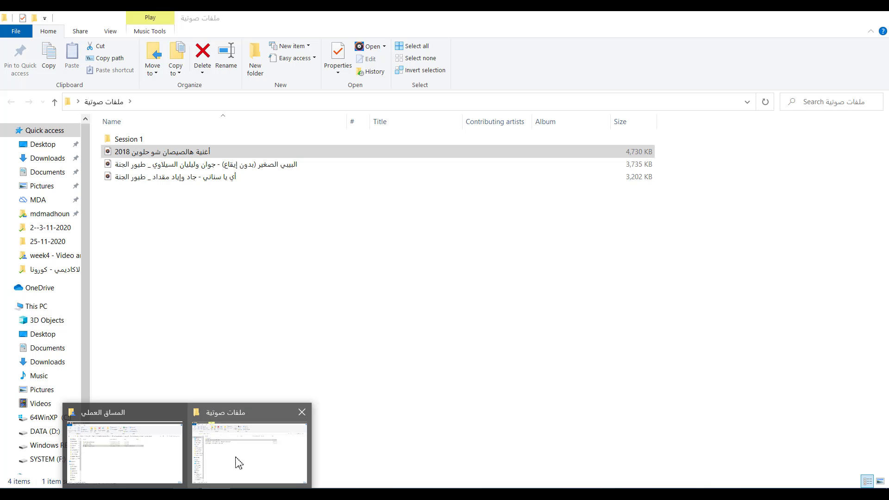
Insert "أغنية هالصيصان شو حلوين 2018" from File Explorer at the start of Audition's "أصوات المغنيين" track, accepting a copy conformed to the session's sample rate
left_click(234, 460)
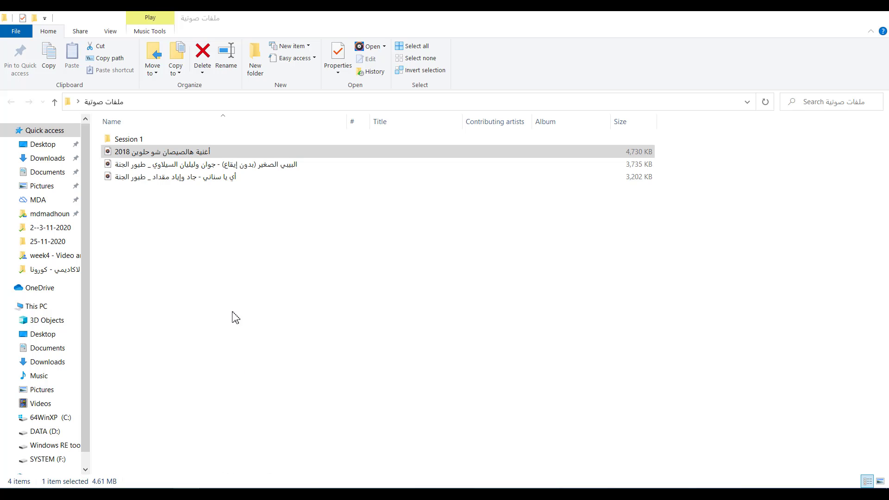
left_click(177, 166)
left_click(182, 177)
left_click(181, 164)
left_click(181, 152)
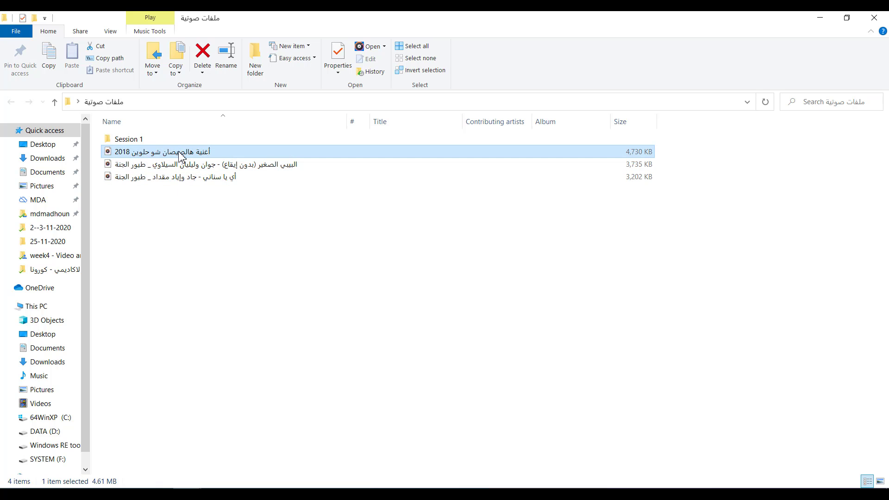
left_click(199, 209)
left_click_drag(188, 188, 149, 152)
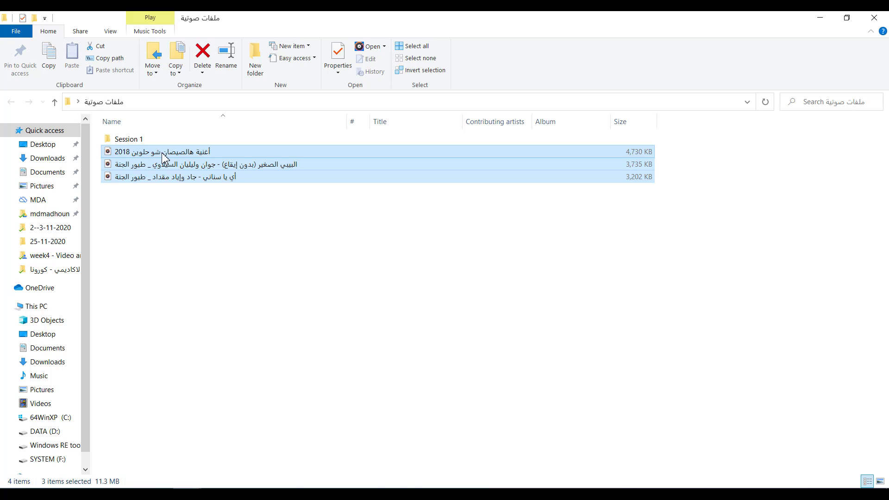
left_click(192, 207)
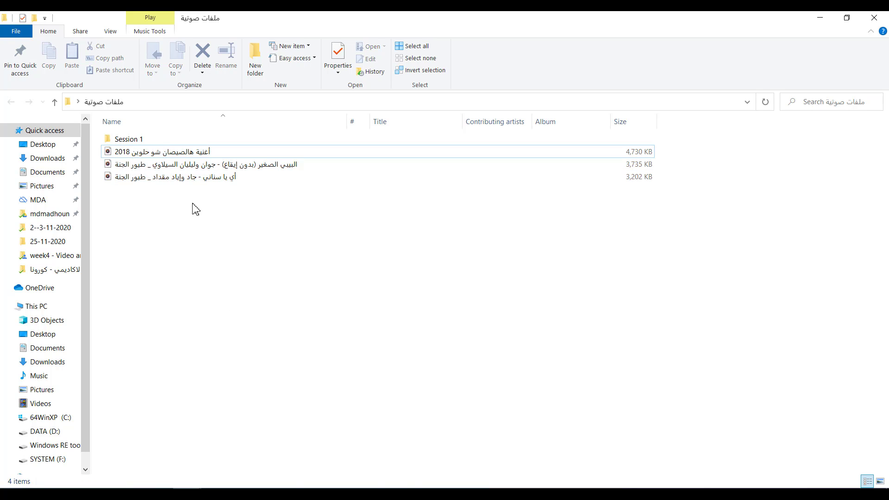
left_click_drag(149, 151, 322, 163)
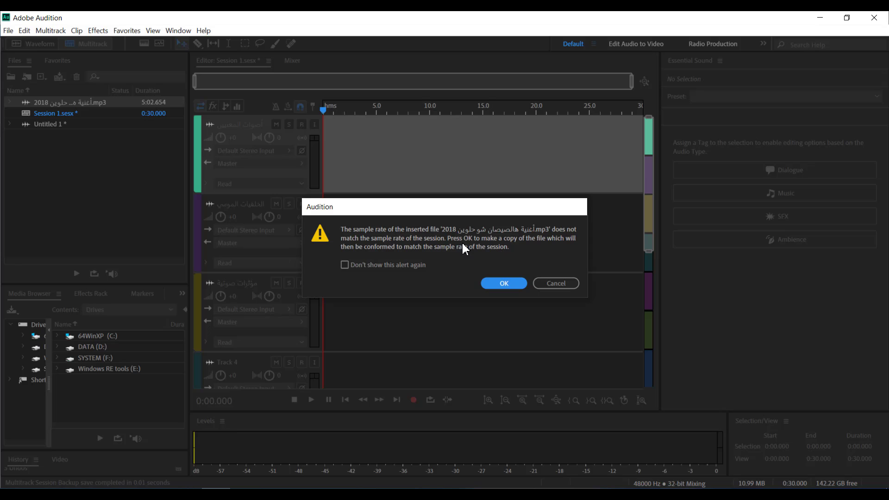
left_click(510, 283)
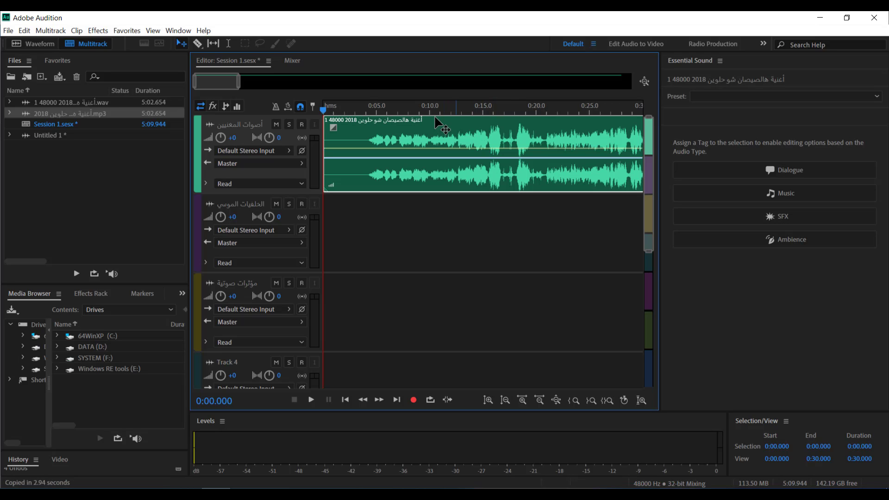
Briefly play the song from about 0:08, then show the whole session and play it from about 1:41
left_click(409, 110)
key("space")
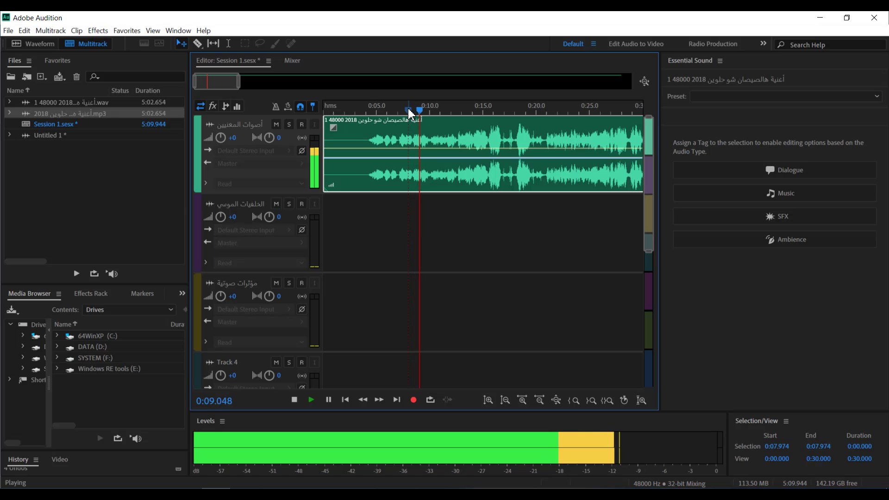
key("space")
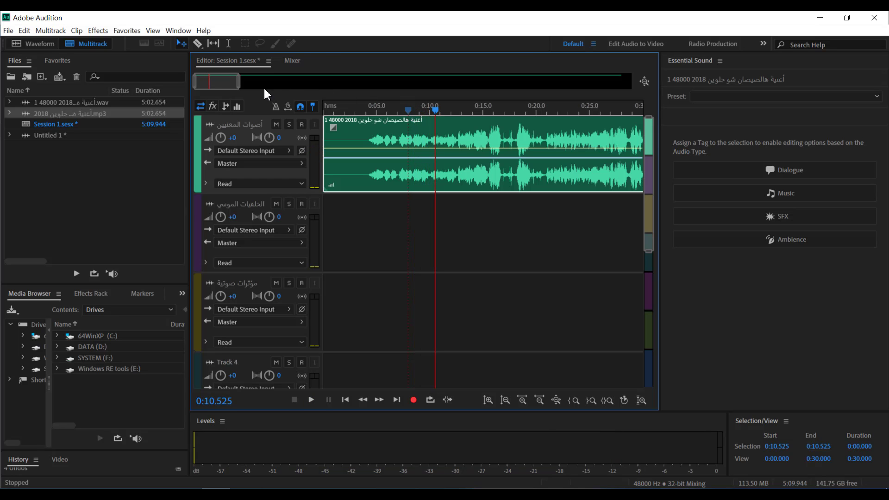
left_click_drag(239, 82, 662, 91)
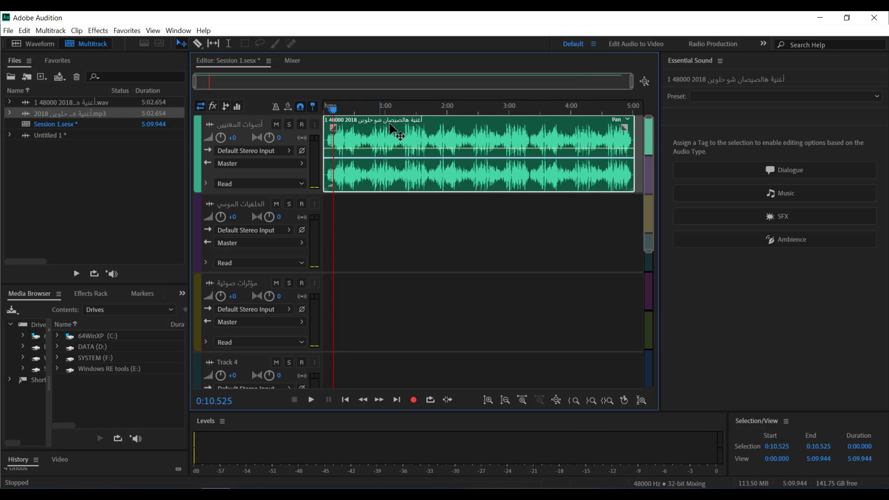
left_click(427, 112)
key("space")
key("space")
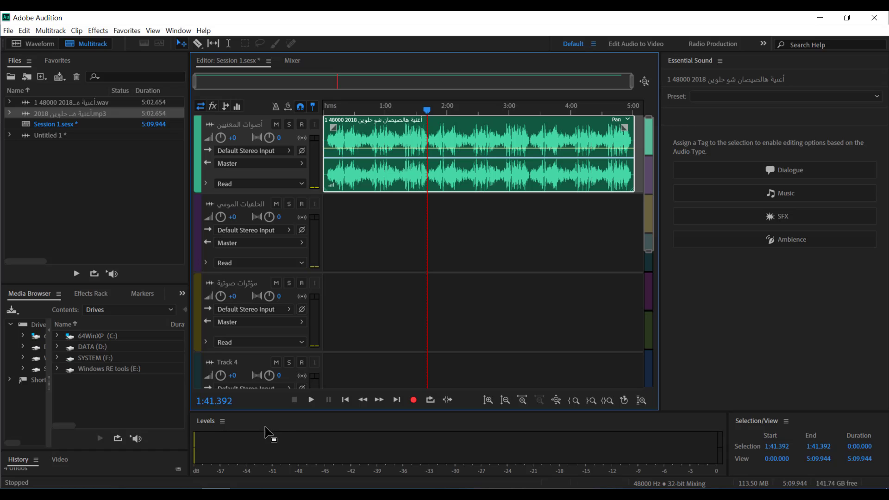
Insert the "أي يا سناني" song from File Explorer into Audition's "الخلفيات الموسيقية" track at about 1:00, accepting a sample-rate-conformed copy
left_click(216, 488)
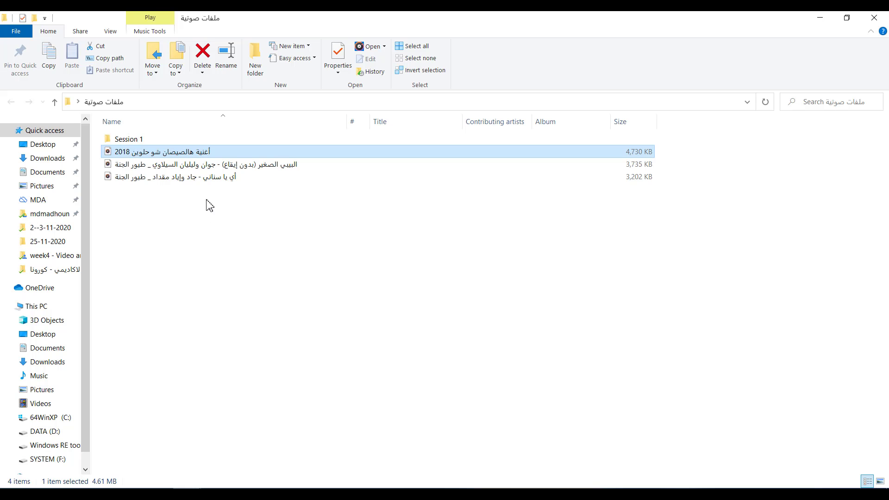
left_click(215, 178)
left_click_drag(156, 181, 384, 227)
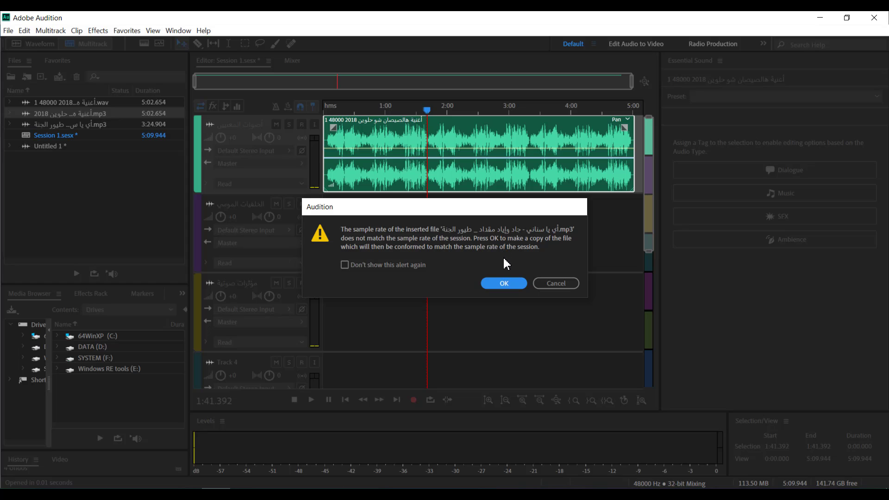
left_click(517, 283)
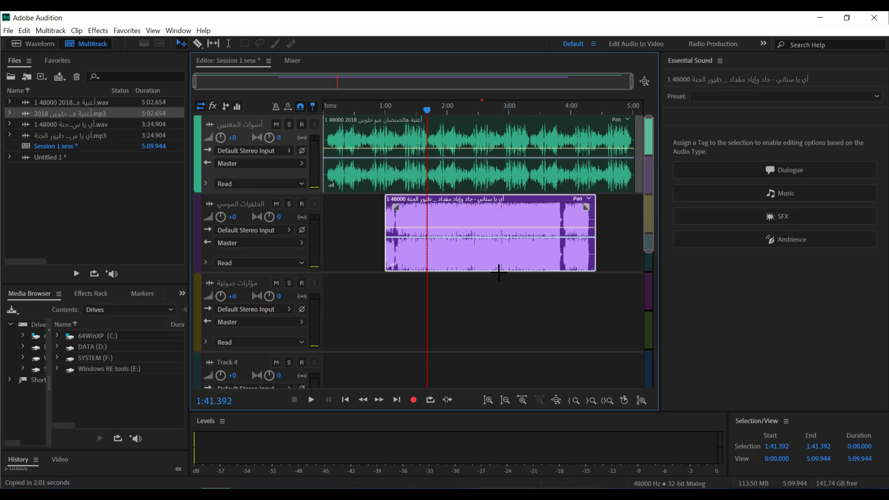
Briefly play both overlapping songs from about 1:41 and mute the "أصوات المغنيين" track
left_click(471, 299)
left_click(341, 238)
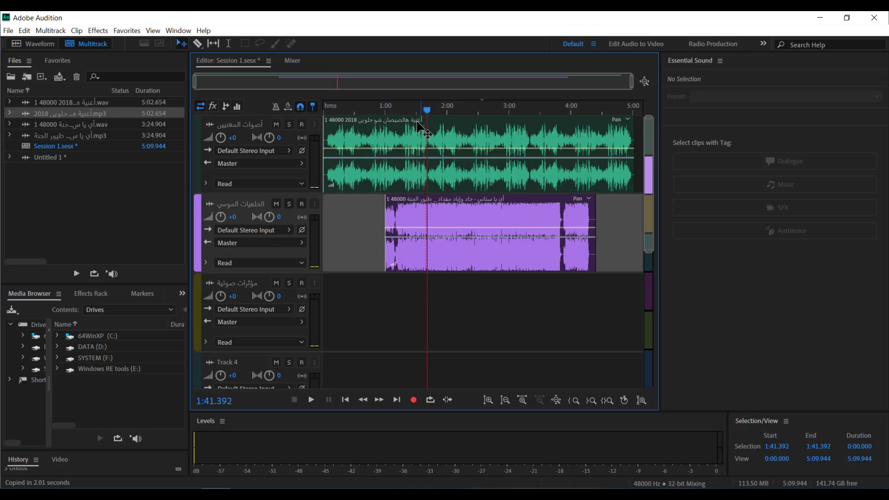
key("space")
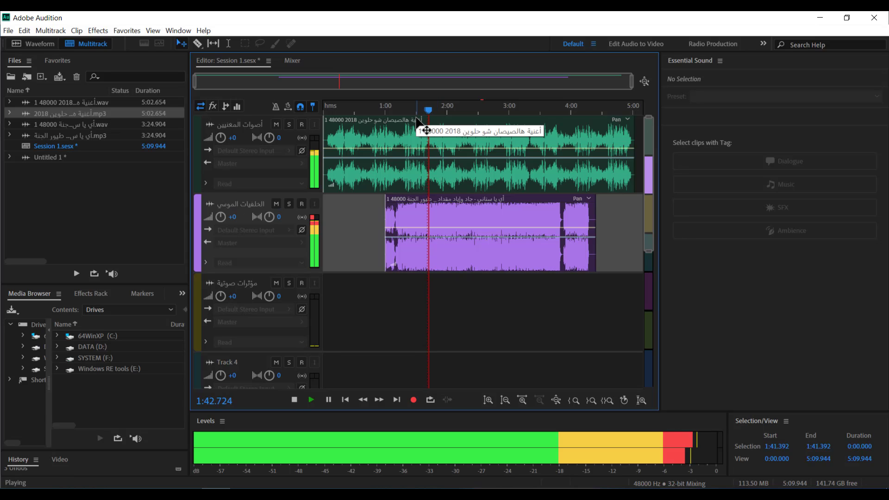
key("space")
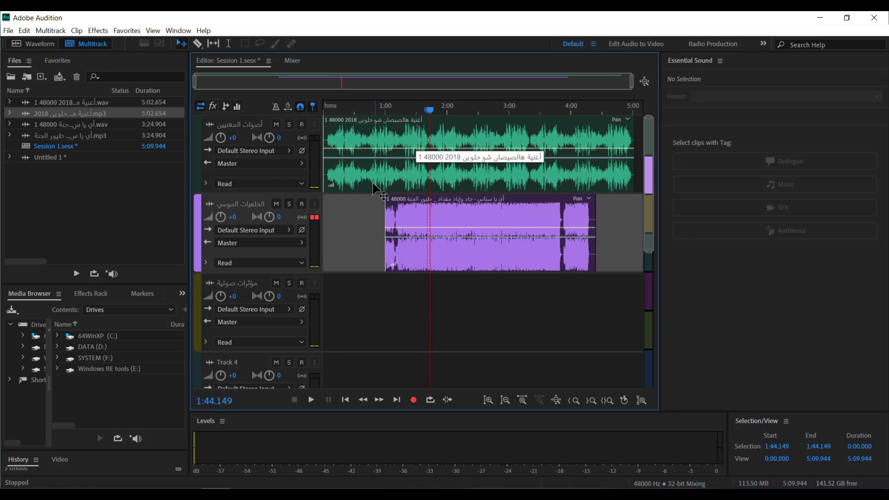
left_click(276, 124)
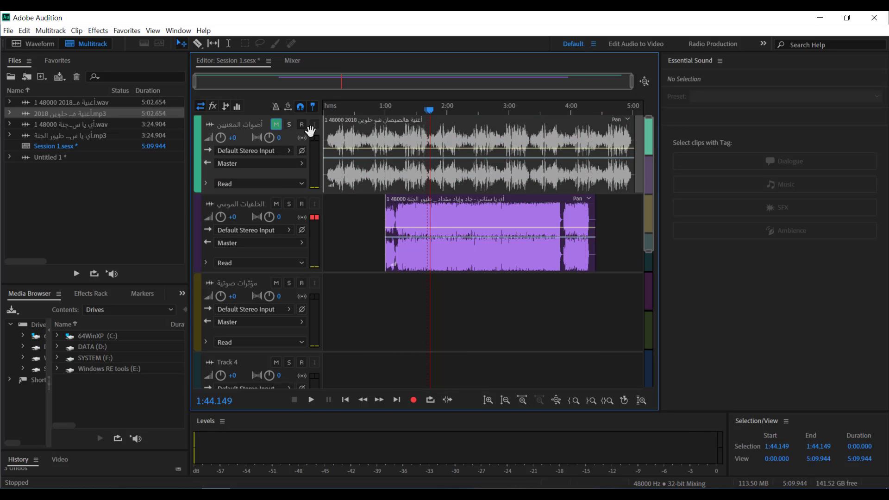
Briefly play the session from about 1:44 with the "أصوات المغنيين" track muted, and unmute that track
key("space")
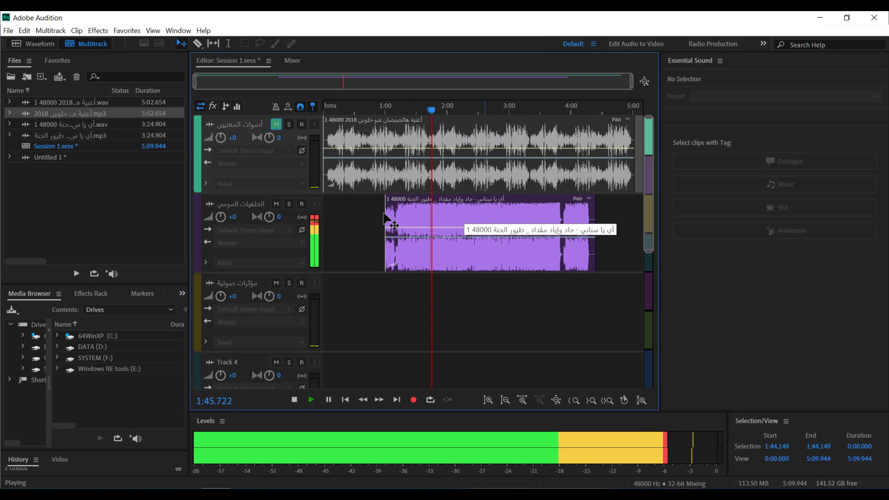
key("space")
left_click(276, 124)
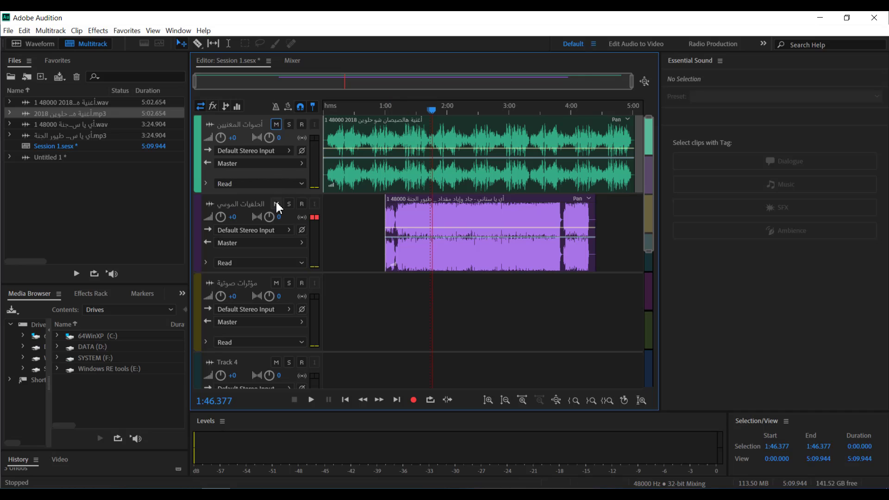
Mute the "الخلفيات الموسيقية" track, briefly play the session from about 1:46, and unmute the track
left_click(276, 204)
key("space")
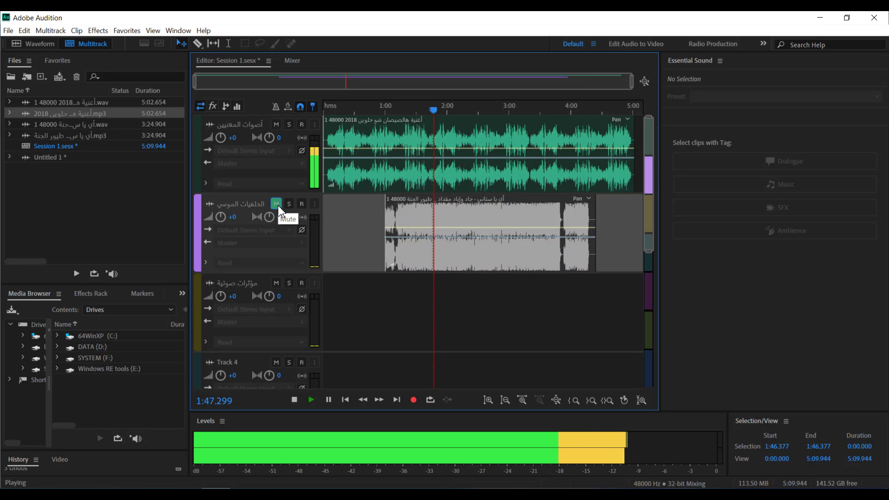
key("space")
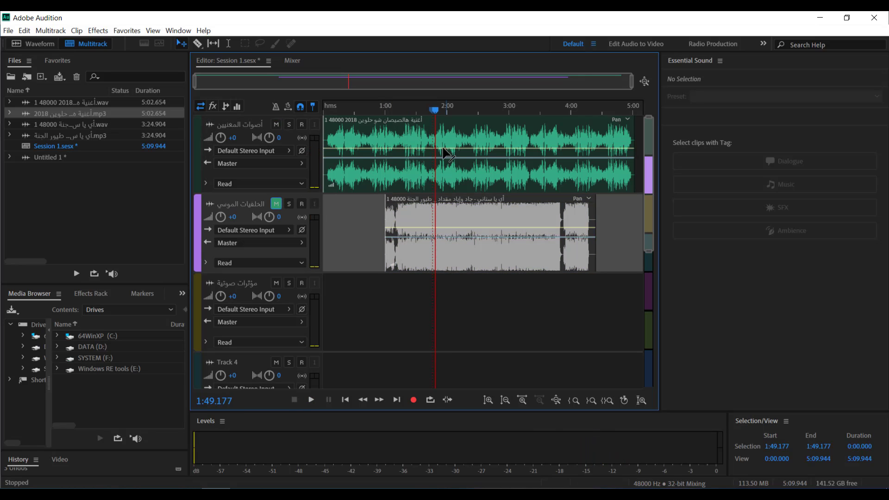
left_click(276, 204)
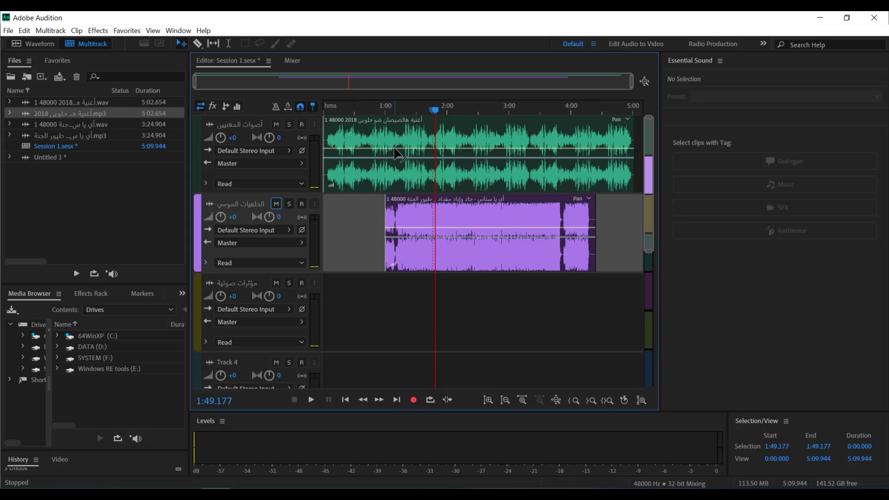
Move the "أغنية هالصيصان" clip to start at about 2:00 and the "أي يا سناني" clip to the session start
left_click_drag(370, 178, 485, 176)
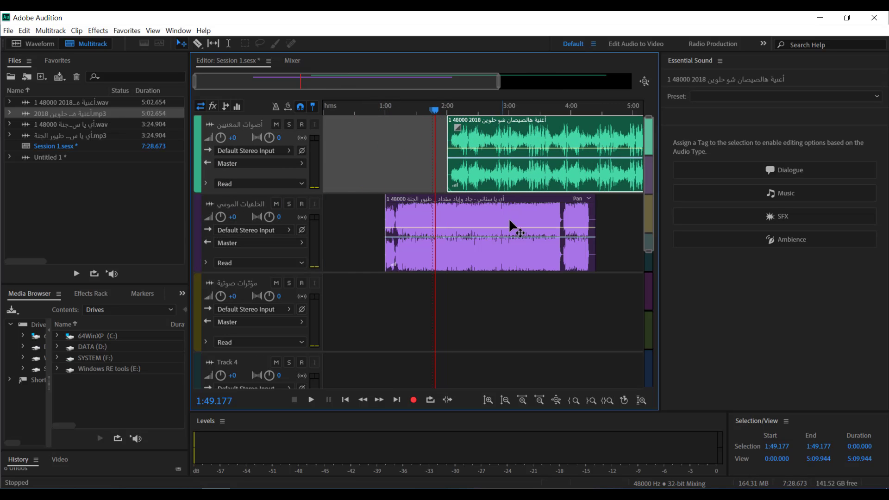
left_click_drag(514, 225, 408, 214)
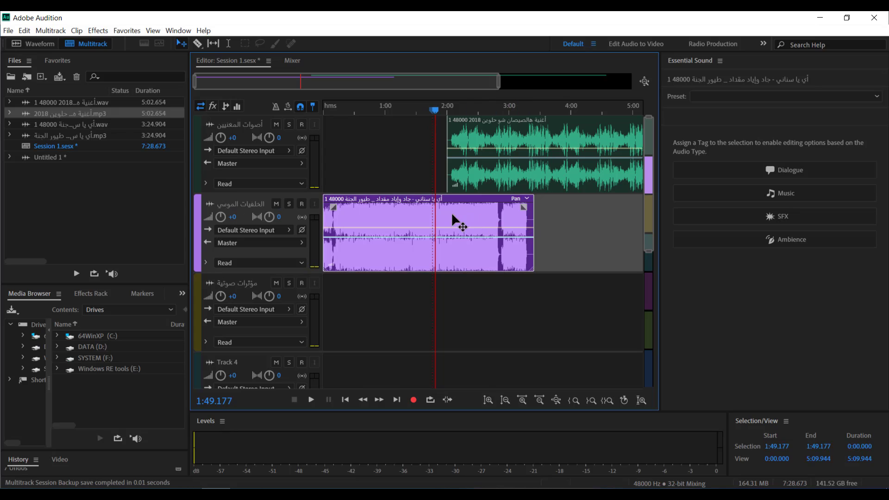
Move the "أغنية هالصيصان" clip onto the "الخلفيات الموسيقية" track, crossfading with the first song from about 3:10, and place the playhead there
left_click_drag(482, 178, 559, 219)
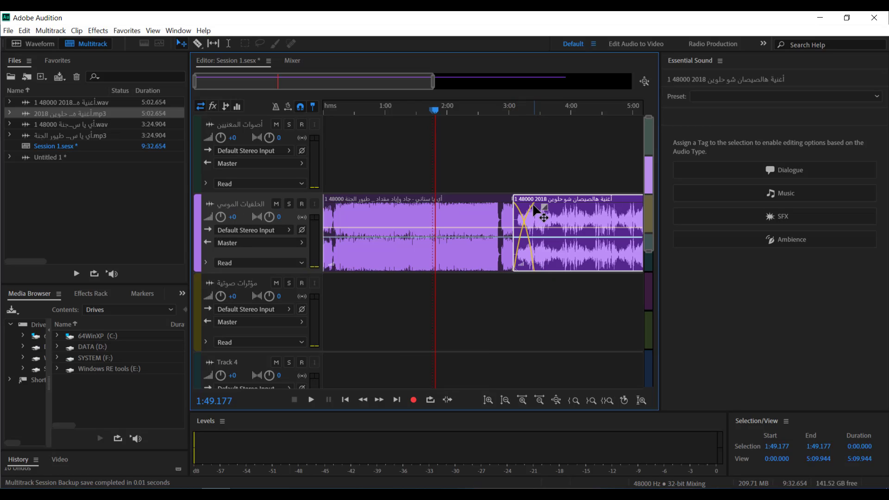
left_click_drag(555, 227, 558, 223)
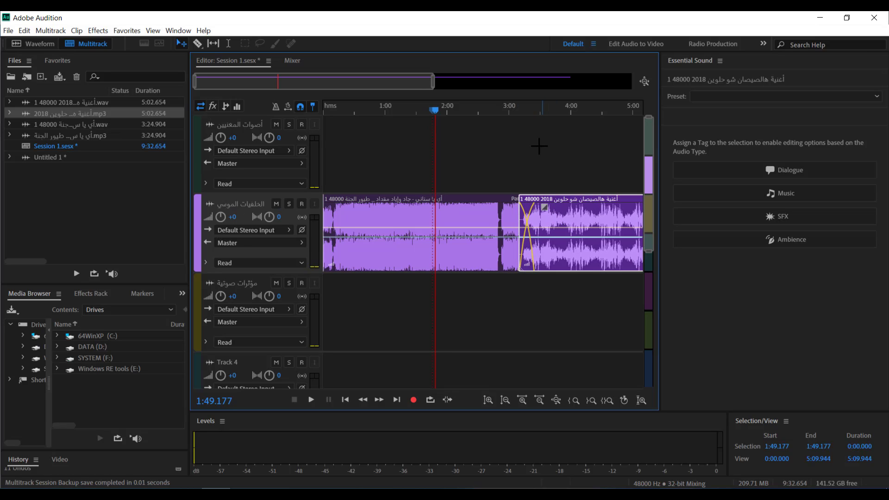
left_click(514, 111)
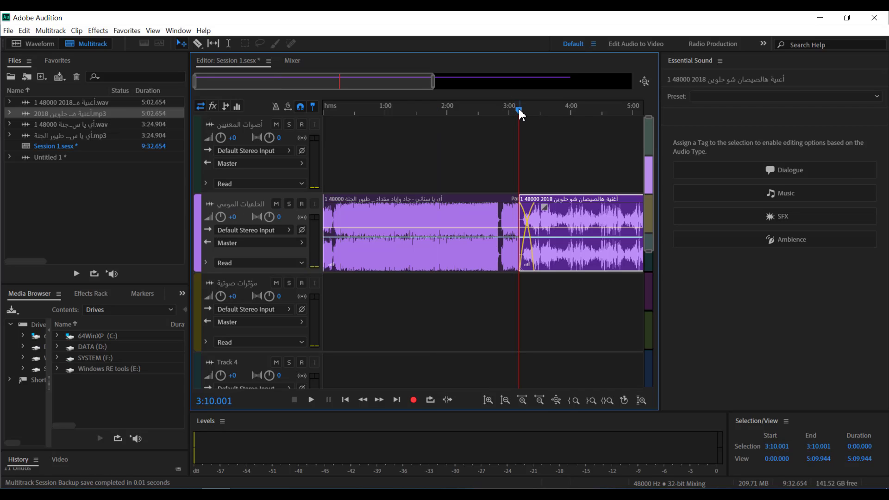
left_click(519, 110)
Move the second song clear of the overlap to about 3:30 and trim the first song's silent tail to about 3:16.5
left_click_drag(572, 217, 593, 220)
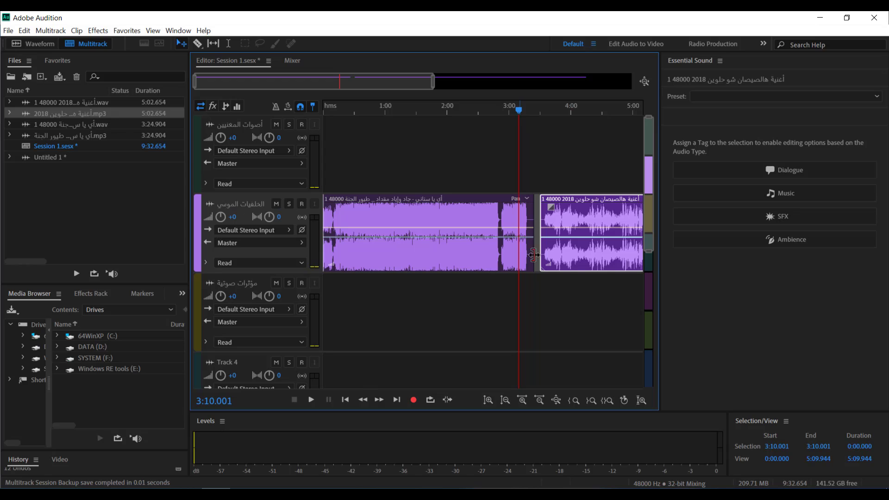
scroll(533, 259, "up", 2, "alt")
scroll(532, 259, "down", 4, "alt")
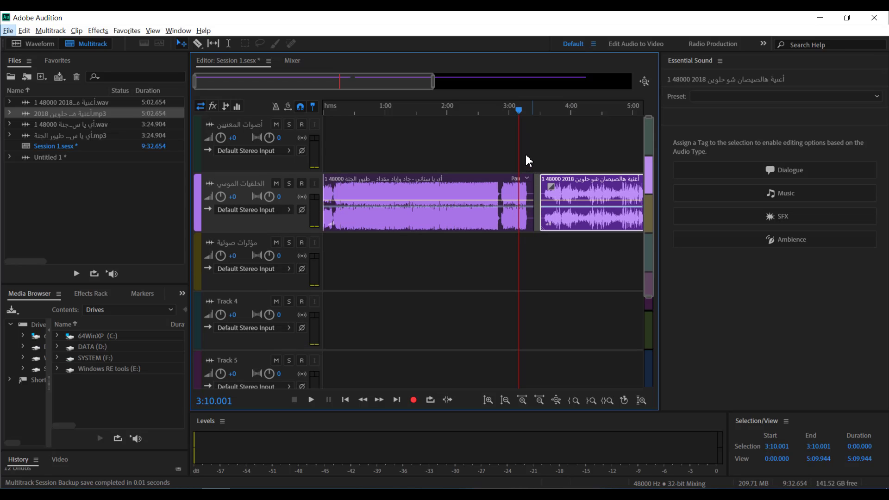
left_click(521, 126)
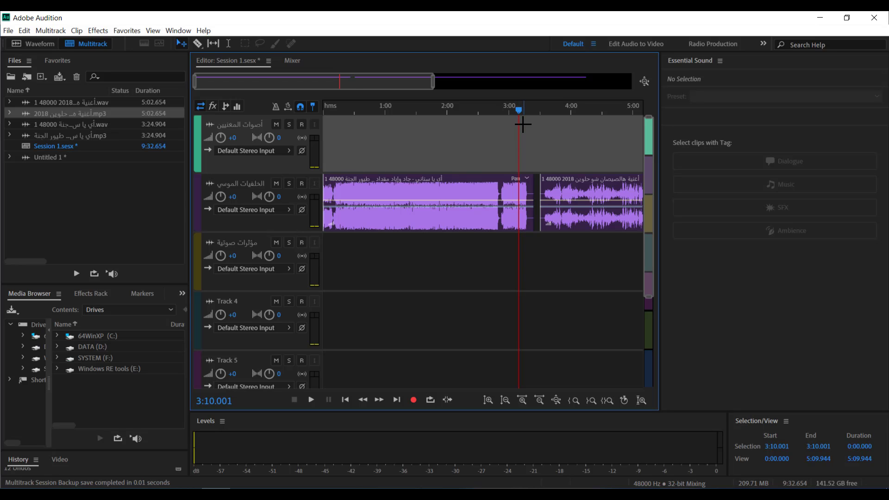
scroll(523, 124, "up", 5)
left_click(604, 188)
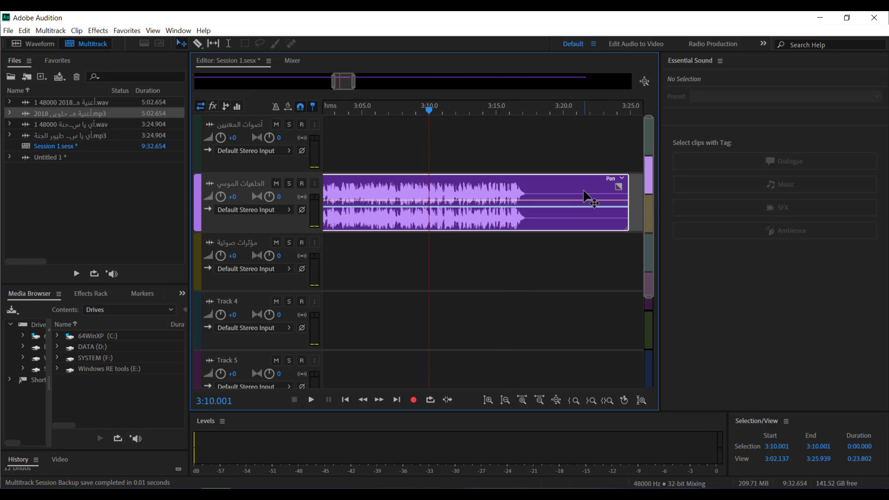
left_click_drag(628, 191, 517, 198)
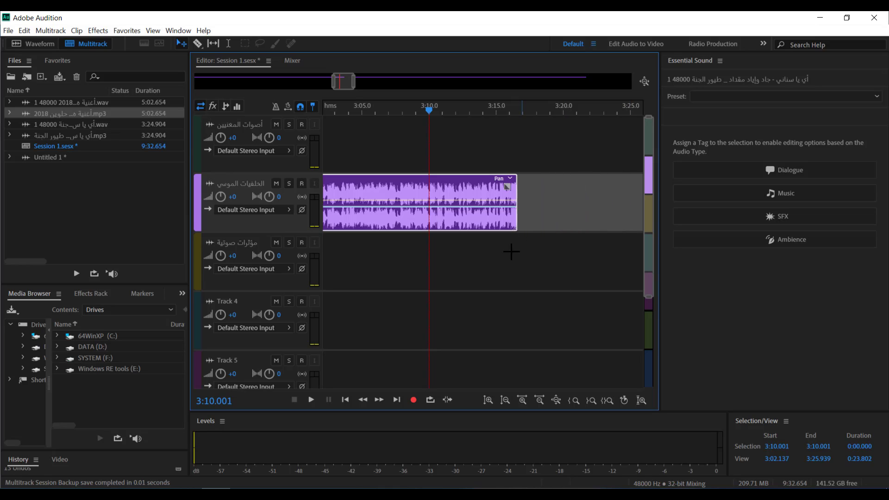
Move the second song against the first song's end at about 3:16.5 and play across the join from about 3:13
left_click_drag(344, 81, 355, 82)
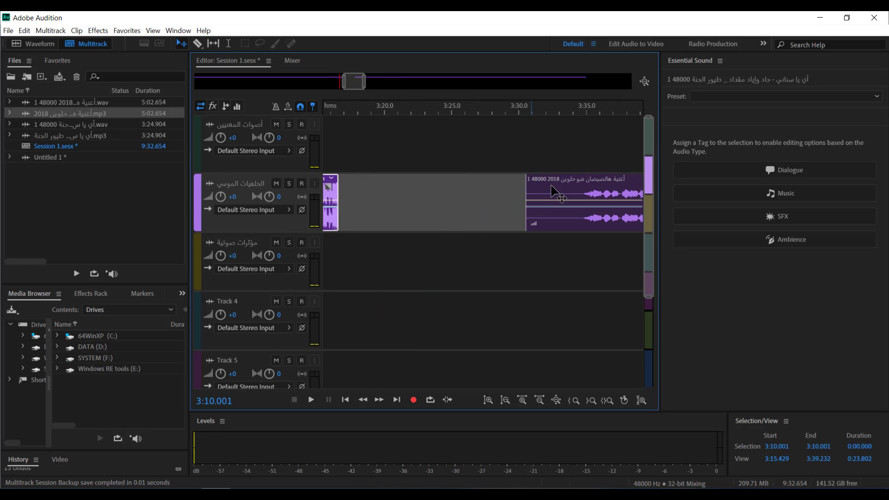
left_click_drag(522, 194, 389, 200)
left_click_drag(351, 80, 345, 82)
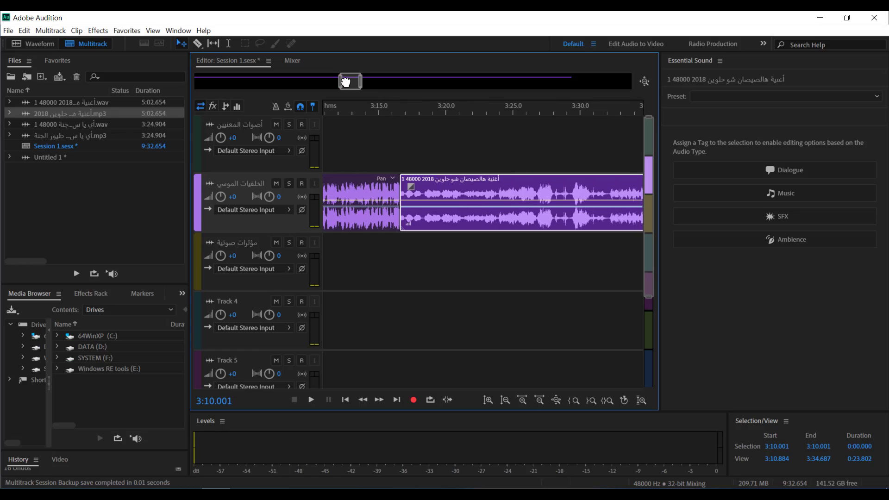
left_click(357, 110)
key("space")
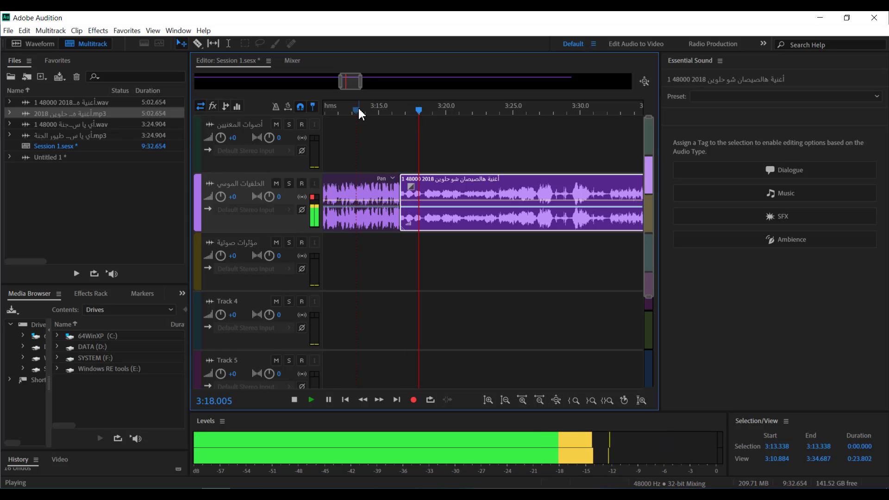
key("space")
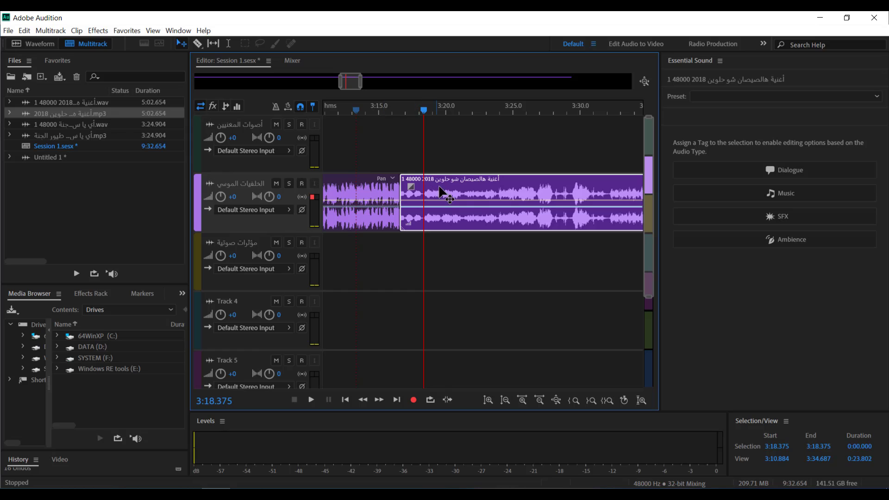
Overlap the second song onto the first song's end from about 3:14 and play the crossfade from about 3:12
left_click_drag(473, 192, 437, 191)
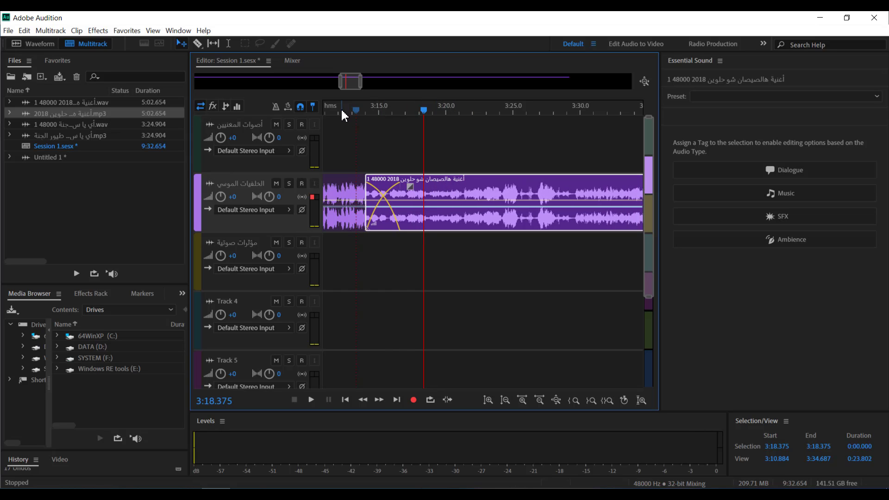
left_click(342, 112)
key("space")
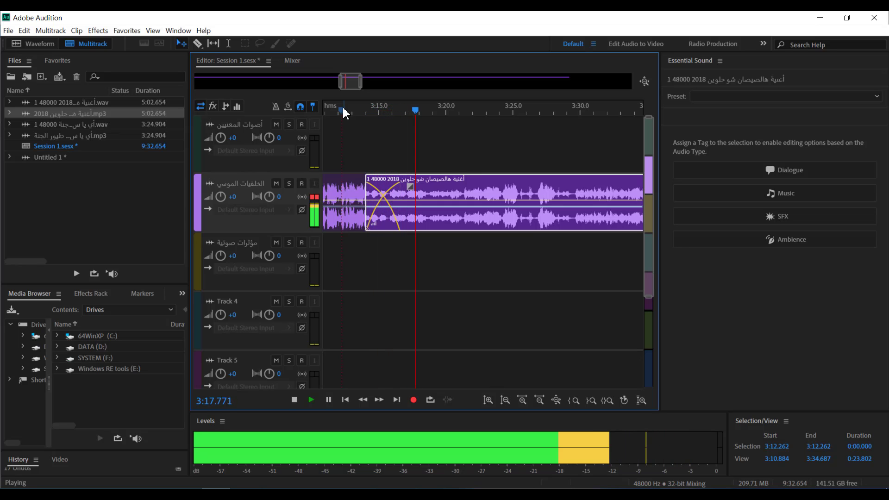
key("space")
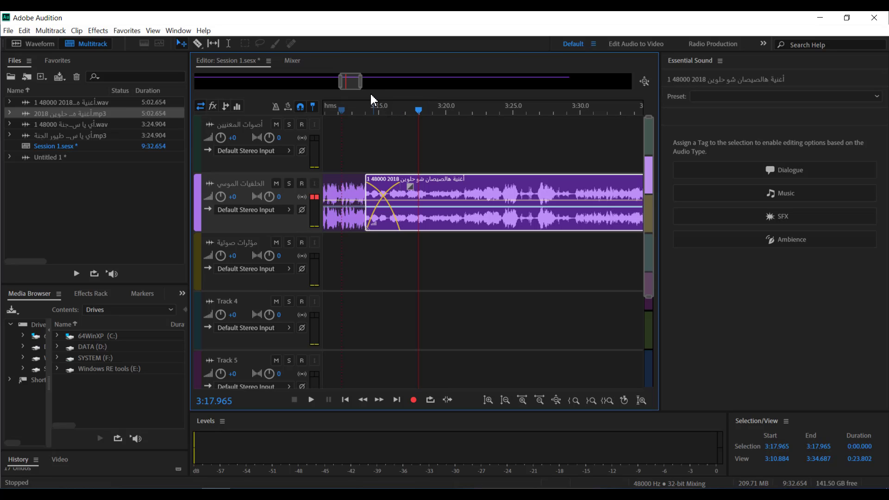
Move the second song away from the first to start at about 3:20, and play across the gap from about 3:18
scroll(351, 83, "up", 3)
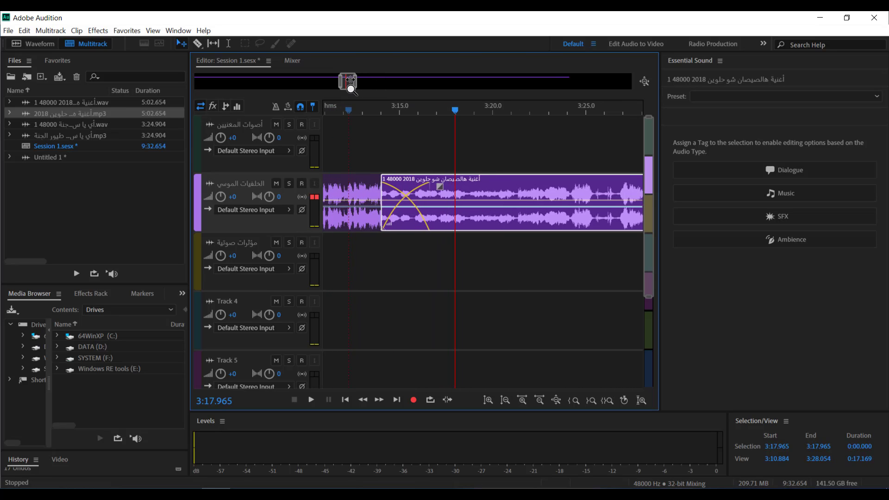
scroll(350, 83, "down", 3)
left_click_drag(437, 194, 474, 194)
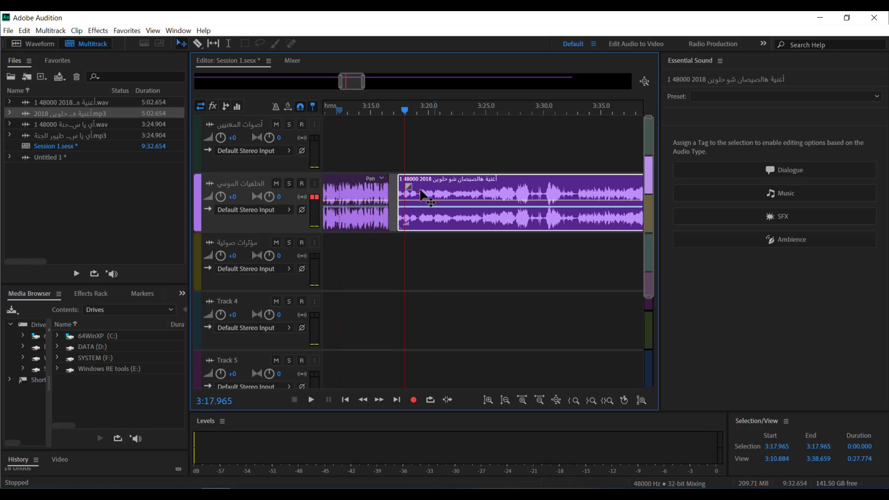
left_click_drag(408, 186, 457, 187)
left_click_drag(458, 187, 480, 197)
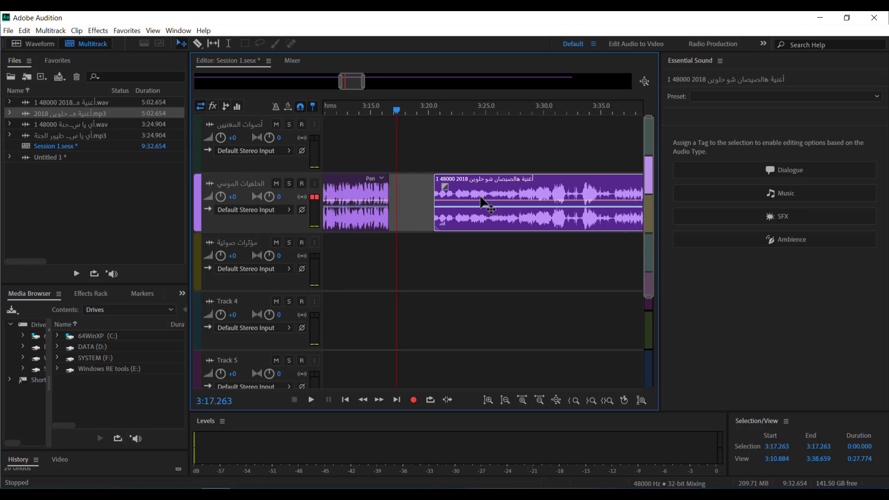
left_click(412, 110)
key("space")
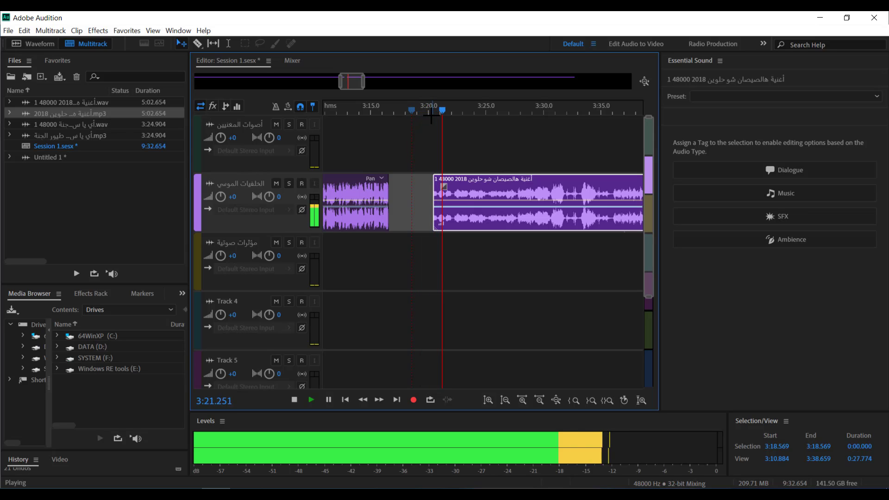
key("space")
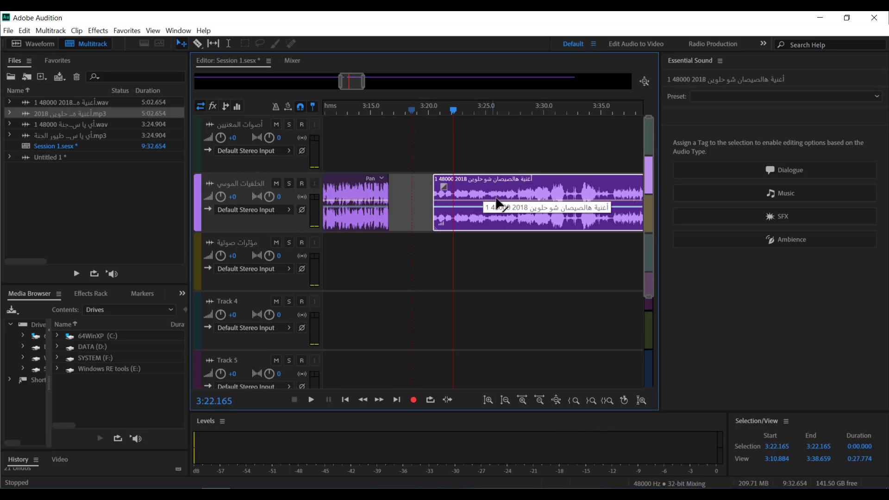
Trim the beginning of the second song so it starts at about 3:40, and play it from about 3:37
scroll(455, 220, "down", 3)
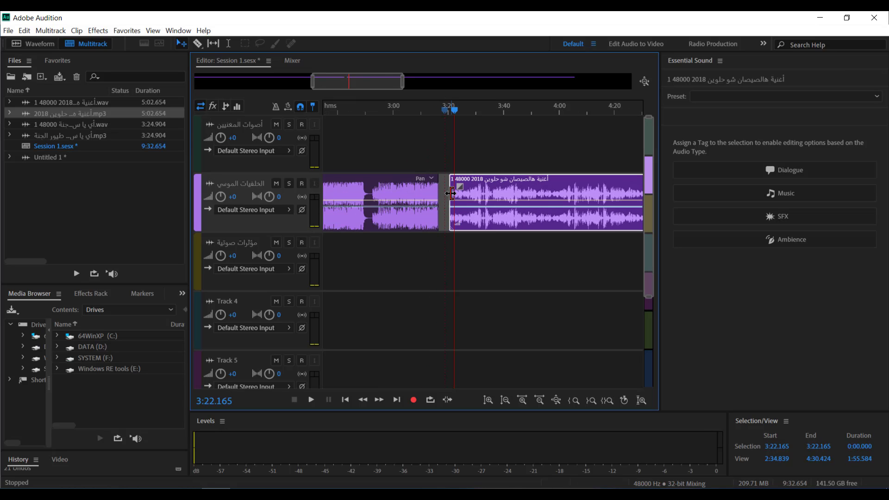
left_click_drag(452, 193, 507, 198)
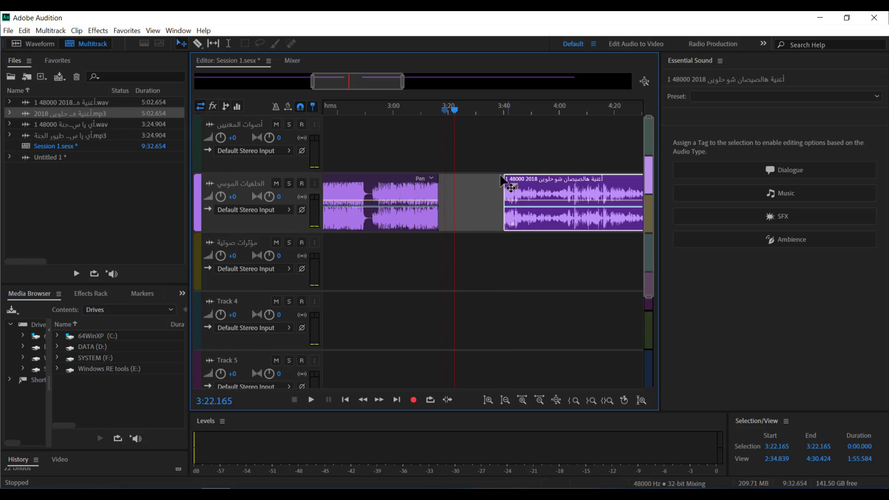
left_click(497, 109)
key("space")
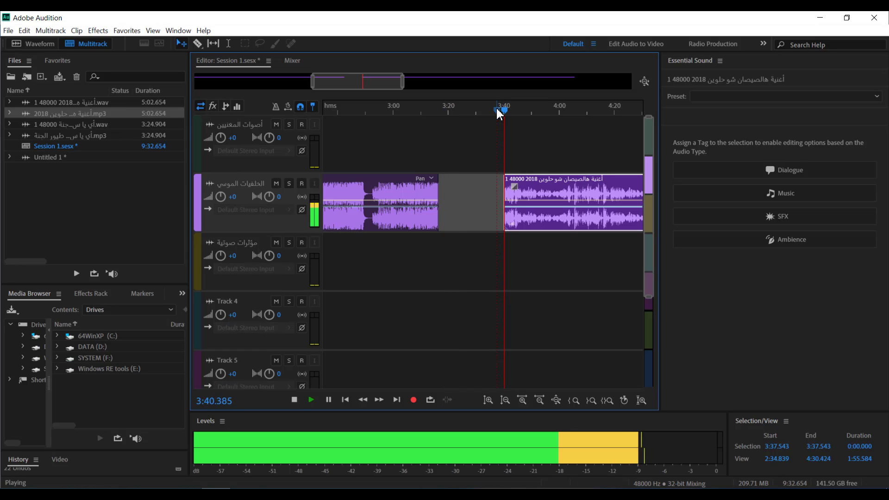
key("space")
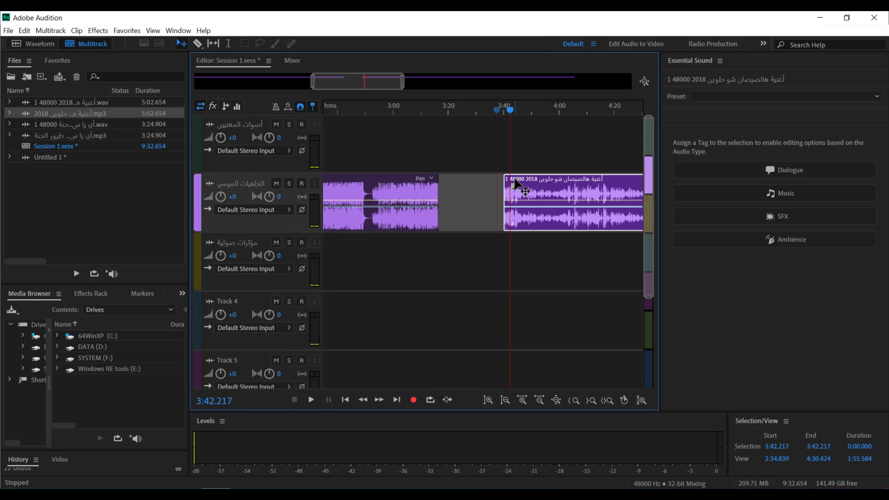
Try a fade-in with linear value 29 on the second song, play it from about 3:36, and undo the fade
left_click_drag(514, 185, 547, 186)
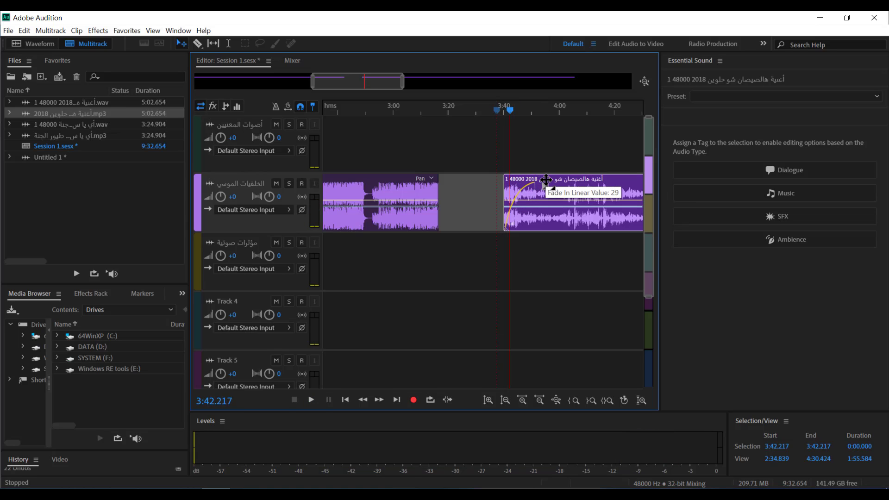
left_click(494, 111)
key("space")
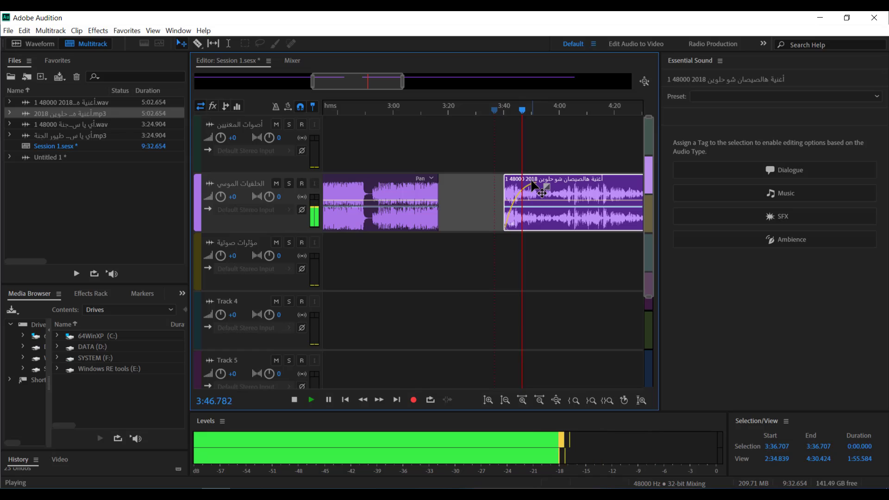
key("space")
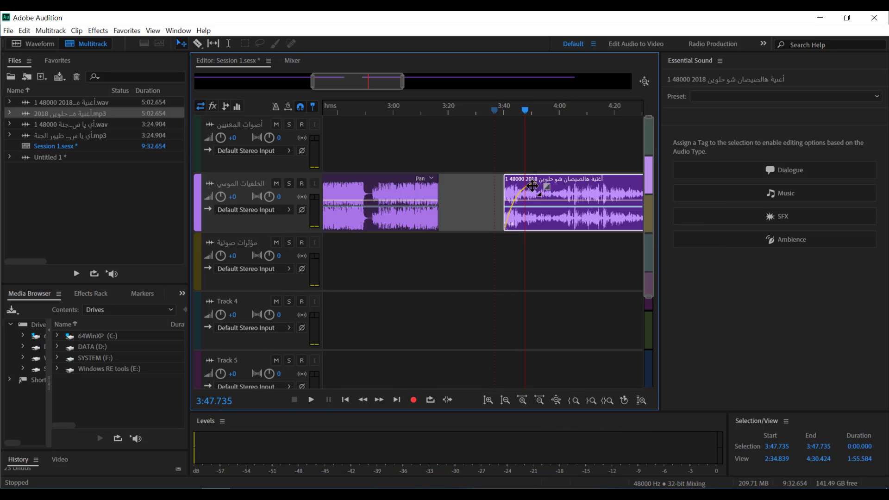
key("ctrl+z")
Move the trimmed "أغنية هالصيصان" clip back onto the "أصوات المغنيين" track, starting at about 2:38
left_click_drag(571, 193, 399, 132)
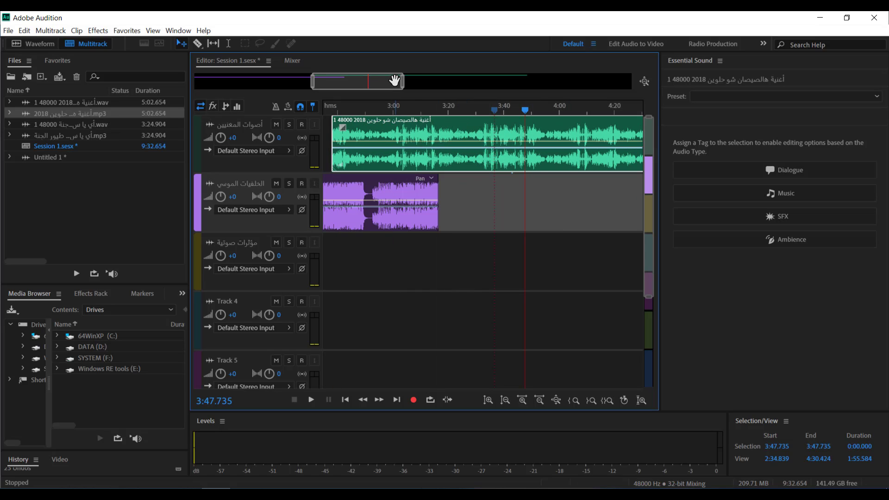
Move the song clip on the "أصوات المغنيين" track earlier to start at about 1:22, and select the music clip below
left_click_drag(395, 80, 329, 80)
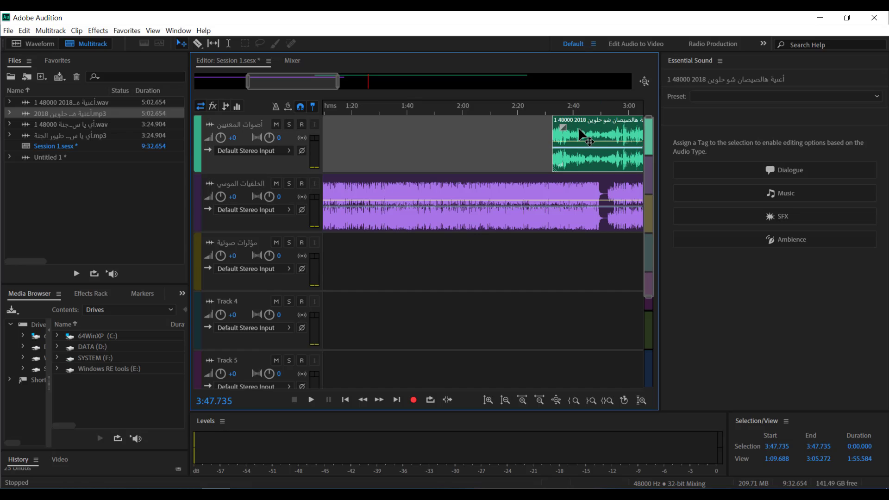
left_click_drag(580, 135, 385, 135)
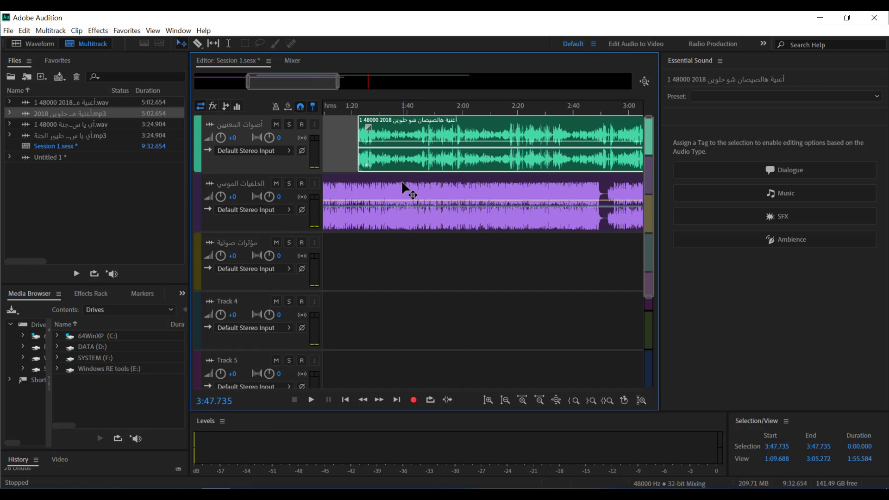
left_click(402, 184)
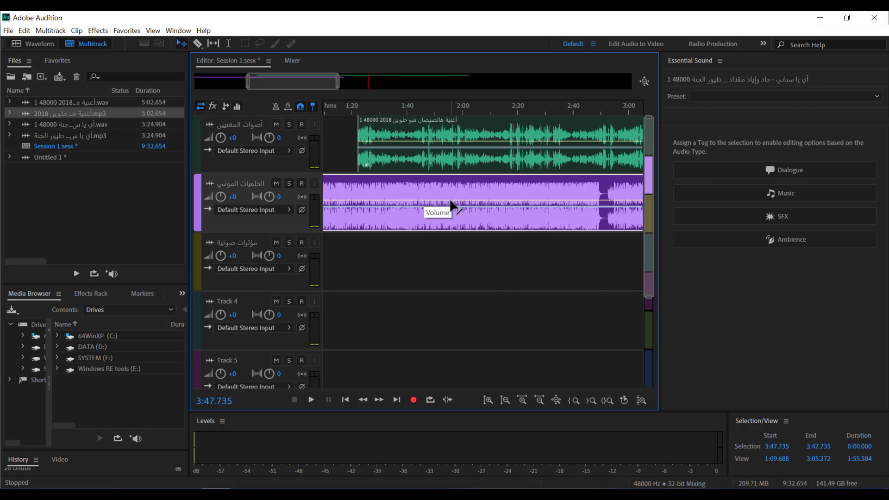
Add four volume keyframes to the music clip at about 1:22, 1:28, 2:38 and 2:45
left_click(357, 201)
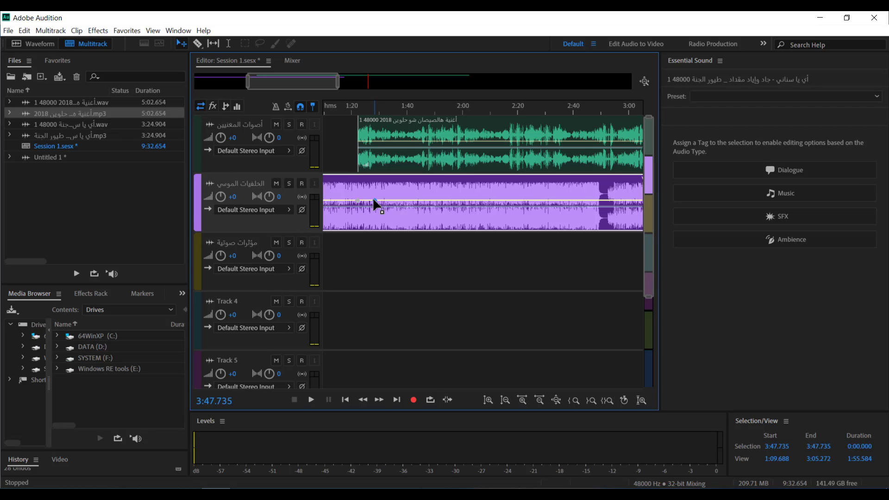
left_click(375, 201)
left_click(568, 201)
left_click(589, 200)
Lower the music clip's second volume keyframe to about -16.5 dB and check its value in the keyframe settings
left_click(375, 201)
mouse_move(376, 199)
left_mouse_down()
mouse_move(382, 231)
mouse_move(377, 215)
left_mouse_up()
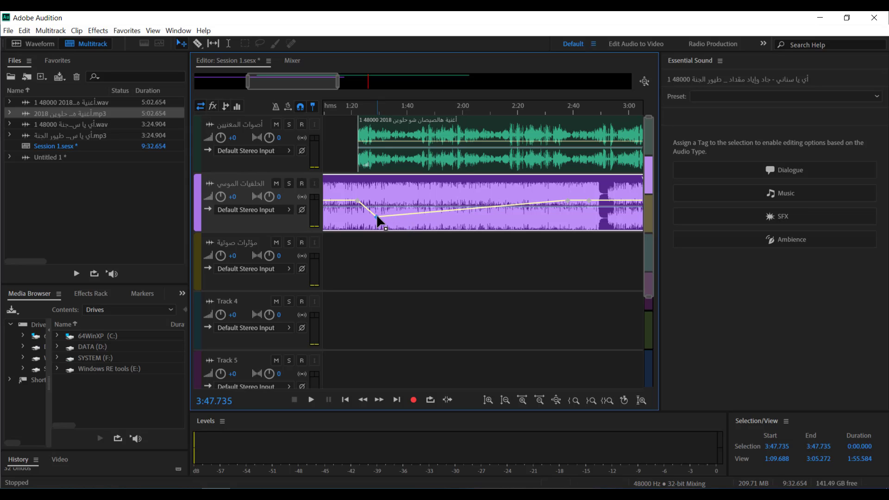
right_click(377, 215)
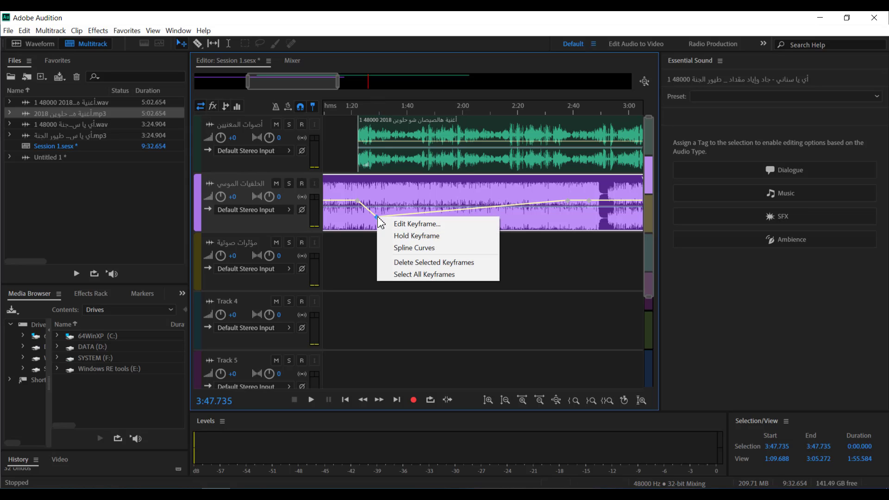
left_click(411, 225)
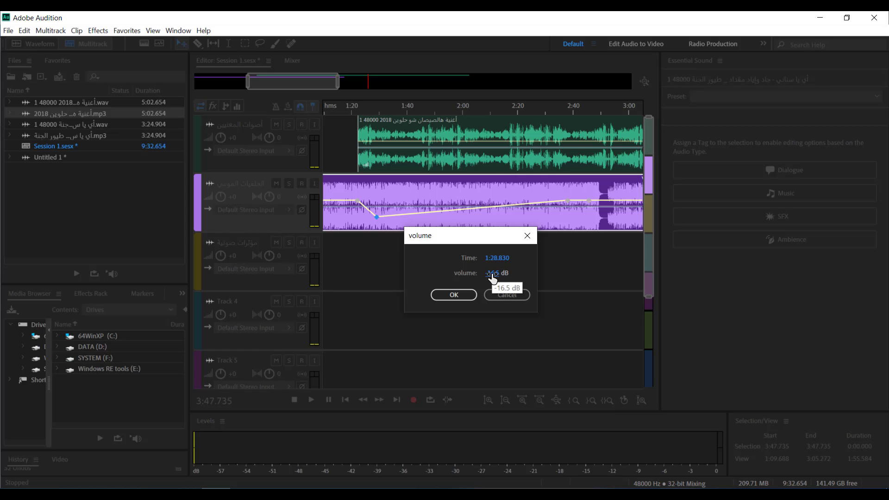
left_click(506, 295)
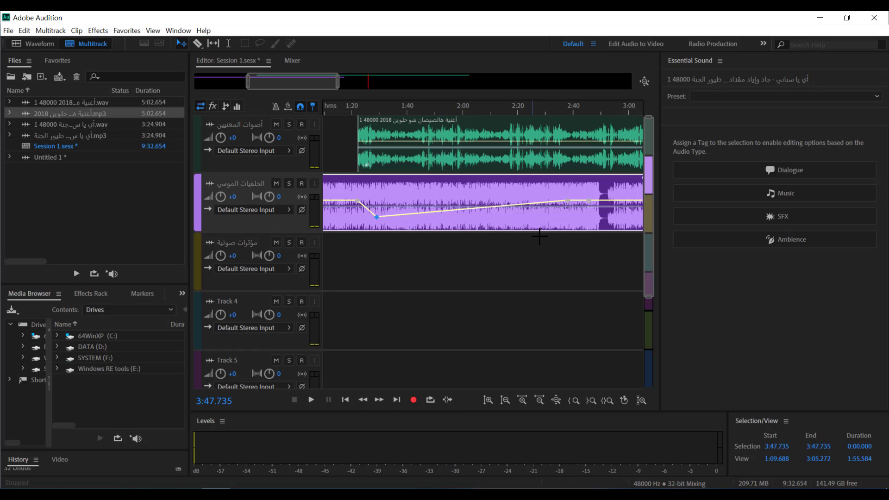
Set the volume of the music clip's keyframes at 2:37.805 and 1:28.830 to -20 dB
left_click(568, 201)
right_click(567, 201)
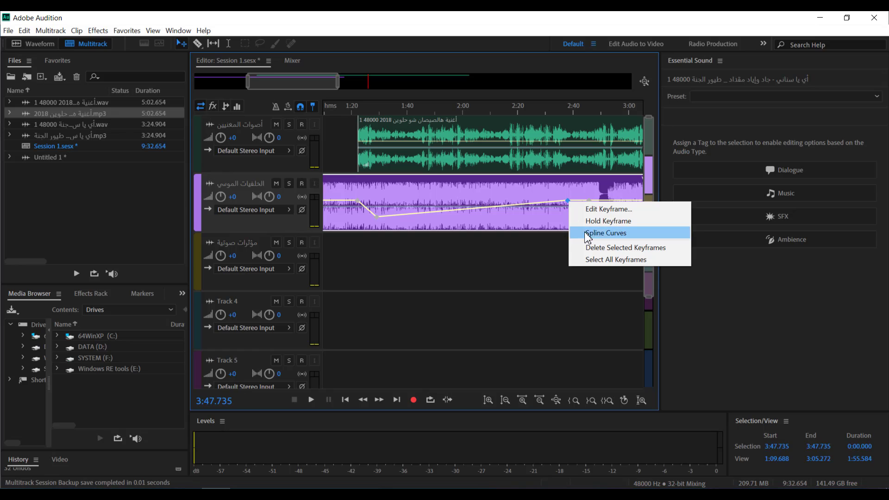
left_click(608, 209)
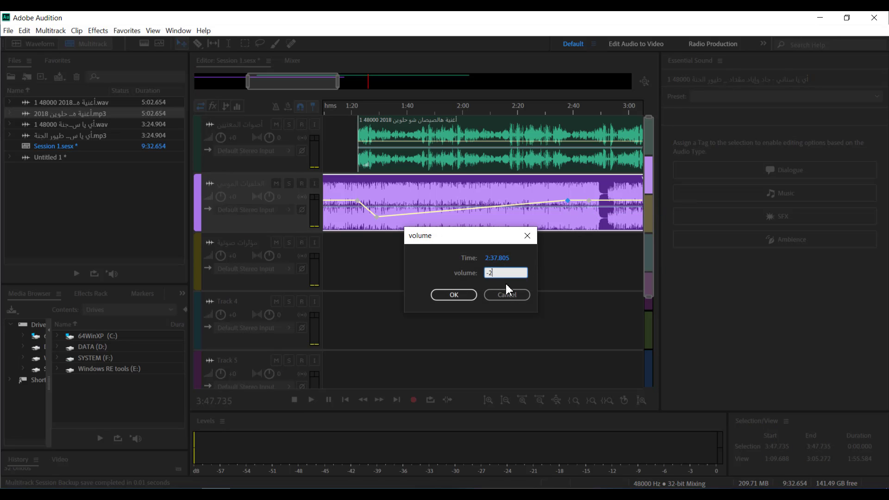
key("Return")
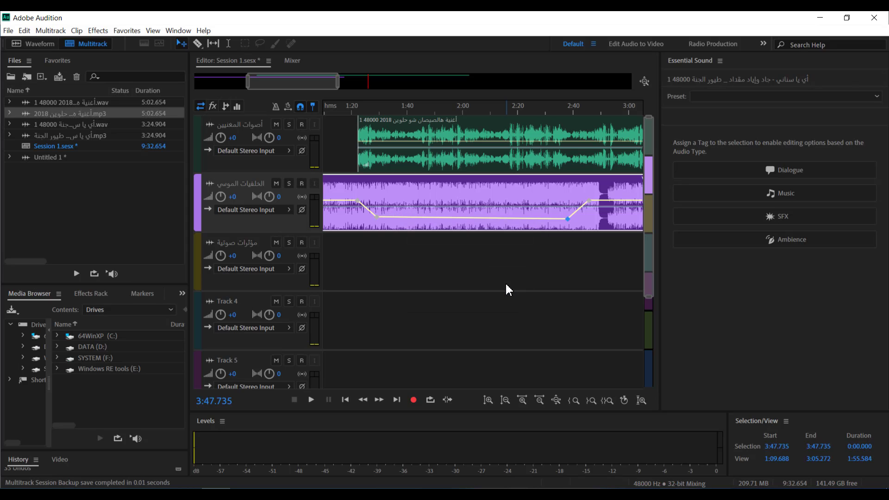
right_click(378, 217)
left_click(401, 224)
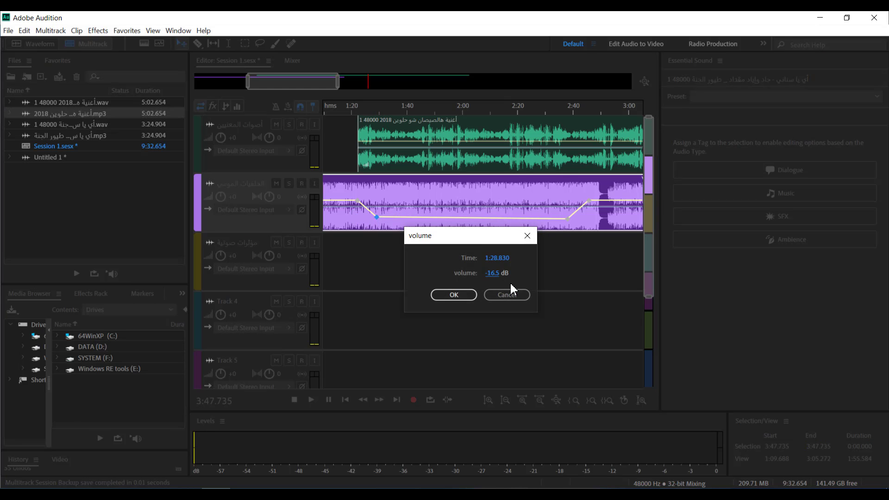
left_click(497, 277)
type("-10")
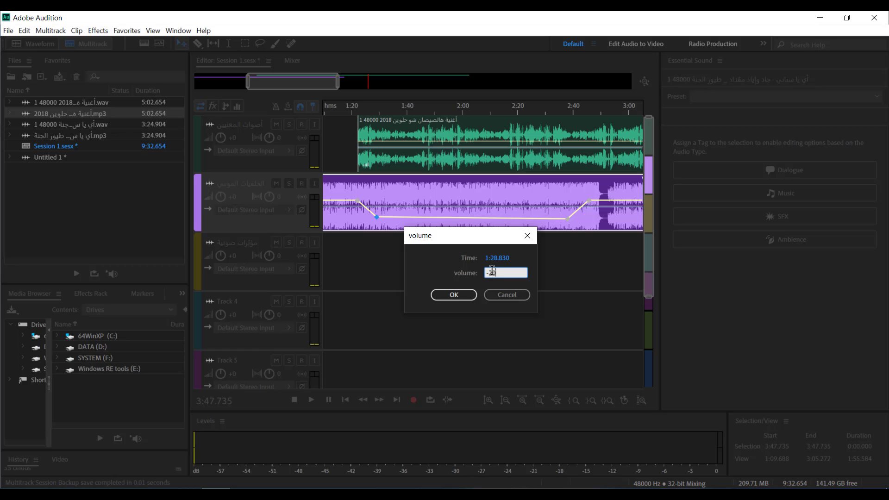
key("Return")
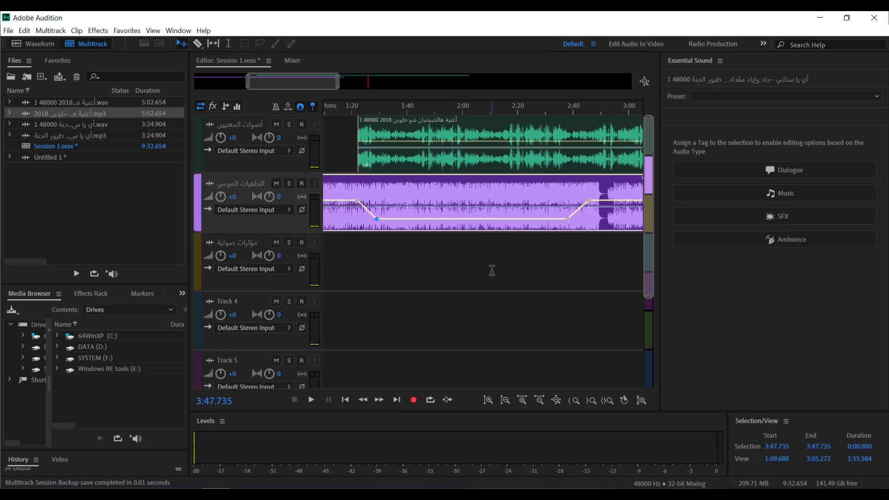
Shift the song clip on the "أصوات المغنيين" track to start at about 1:27, and split it at about 2:41
left_click_drag(391, 134, 404, 135)
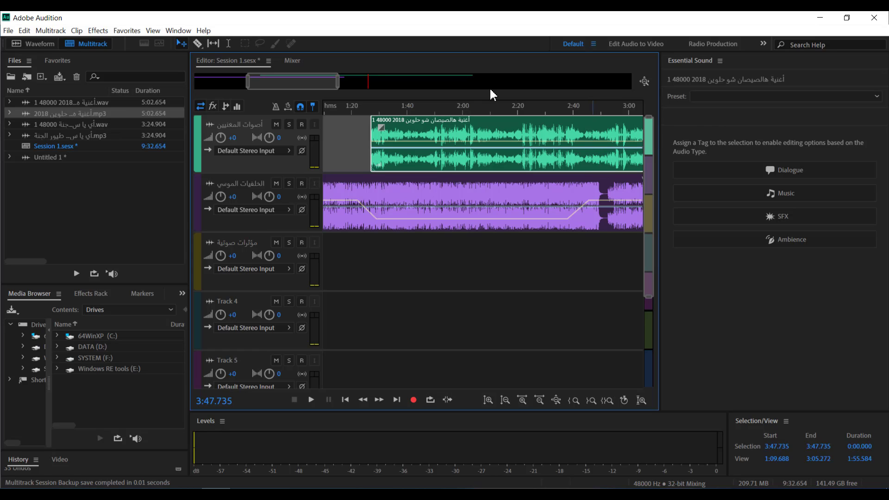
left_click(200, 43)
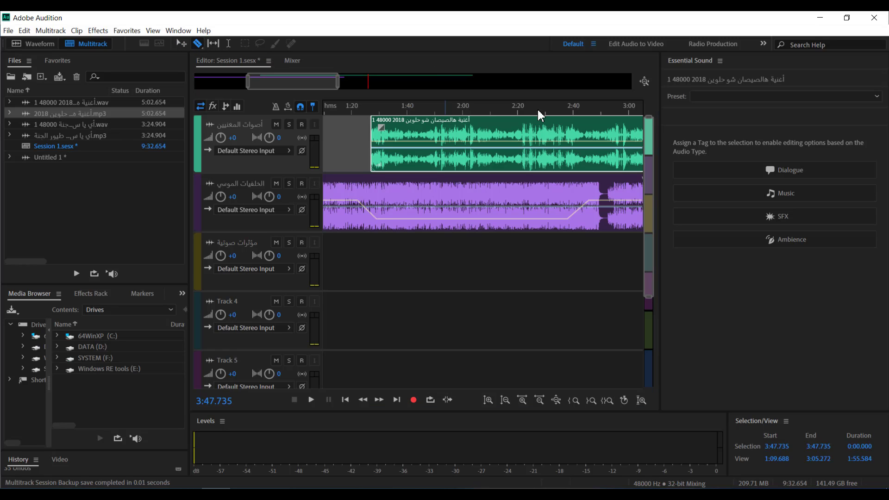
left_click(577, 138)
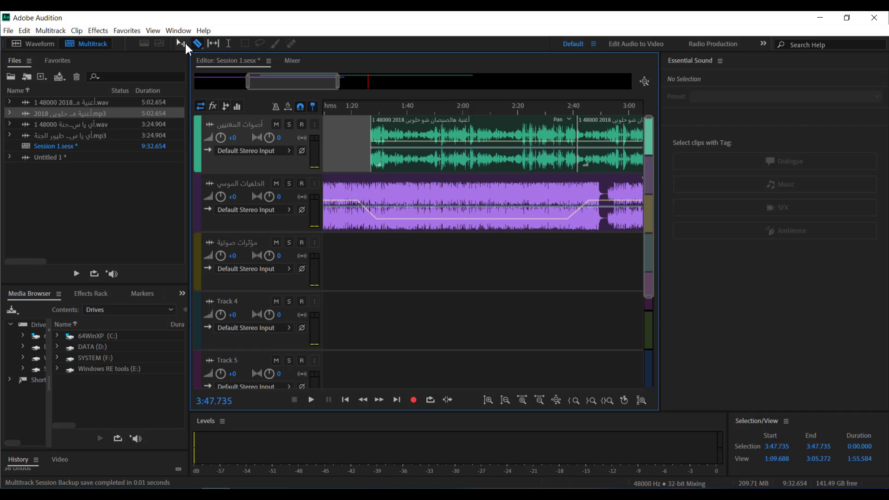
Move the second piece of the split song to start at about 2:56, and select the first piece
left_click(181, 43)
left_click_drag(593, 135, 634, 134)
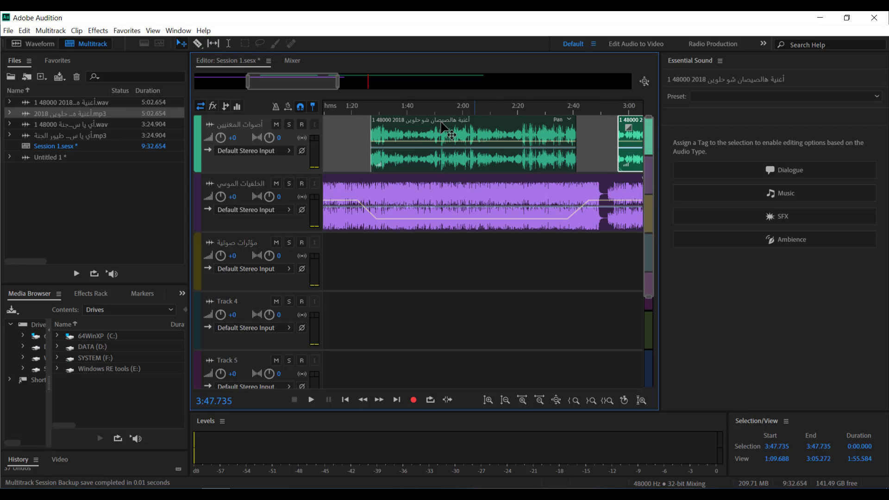
left_click(379, 126)
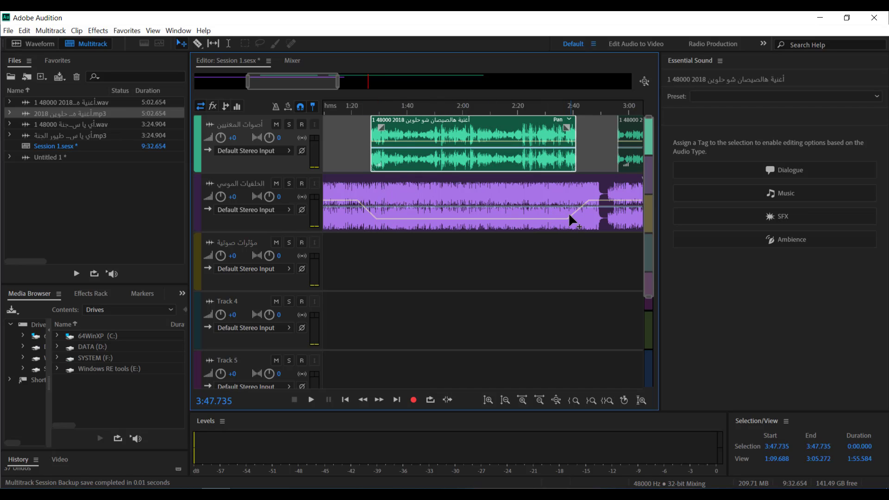
Play the session from about 1:19 to hear the music duck under the song, and stop at about 2:15
left_click(350, 108)
key("space")
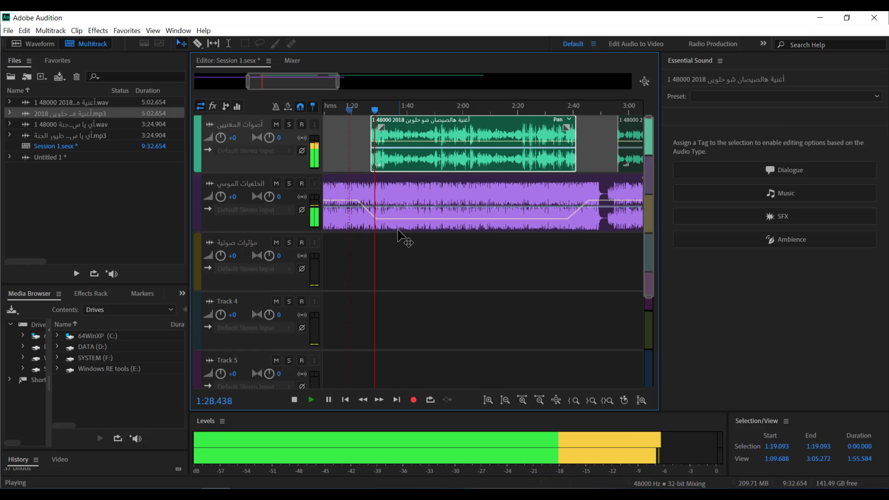
key("space")
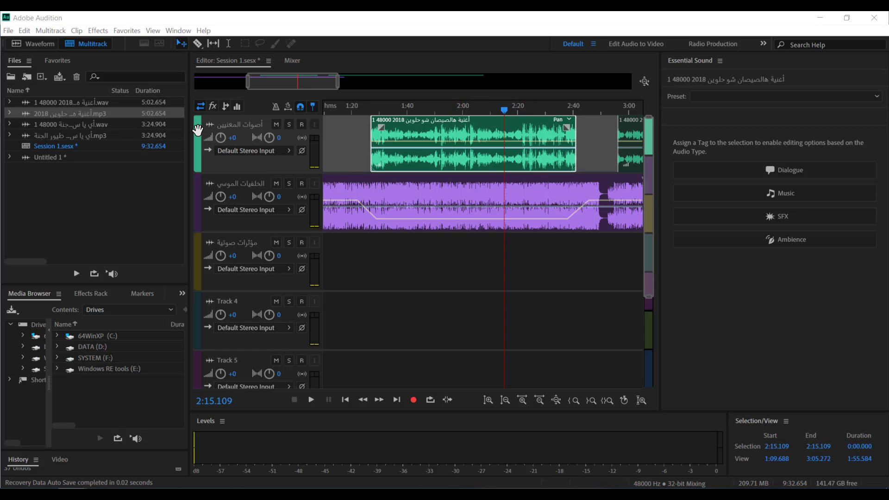
Move the first piece of the split song slightly earlier to start at about 1:25
left_click(199, 147)
left_click(197, 183)
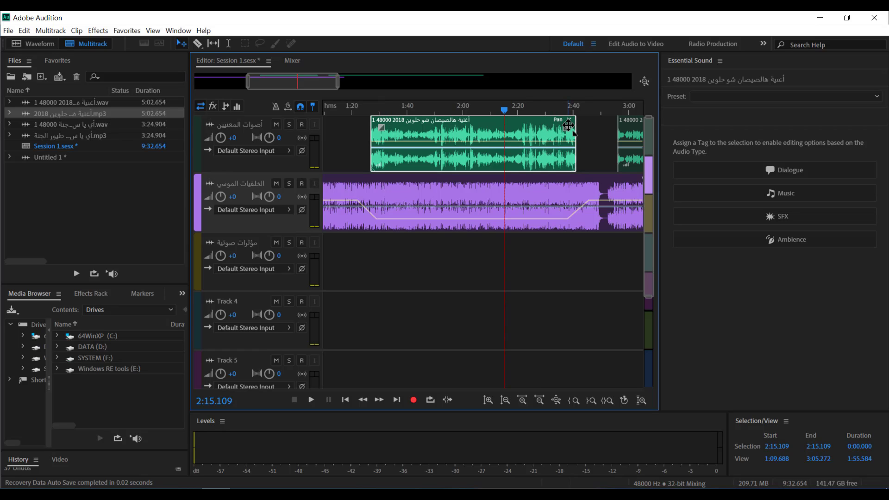
left_click(470, 162)
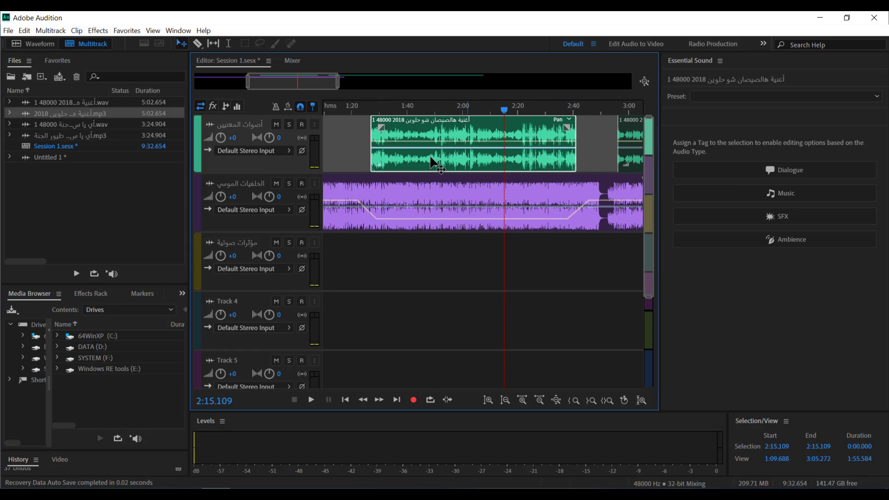
left_click(198, 44)
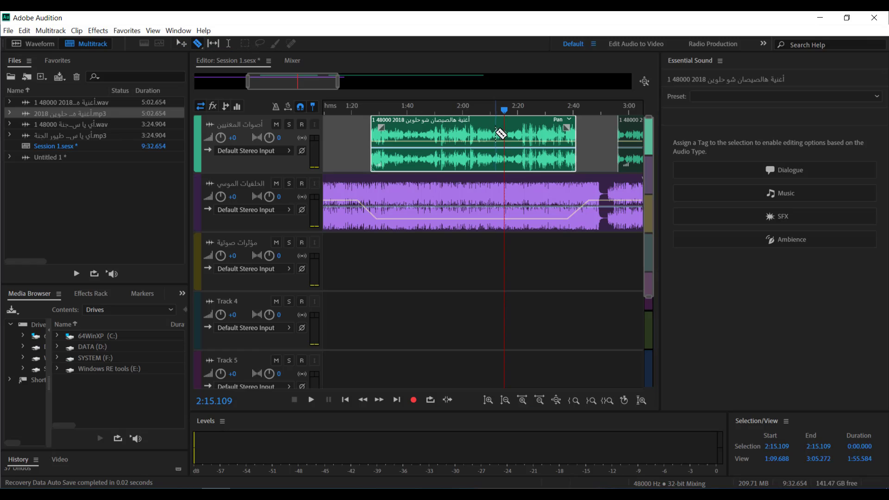
left_click(182, 45)
mouse_move(545, 138)
left_mouse_down()
mouse_move(524, 138)
mouse_move(541, 137)
left_mouse_up()
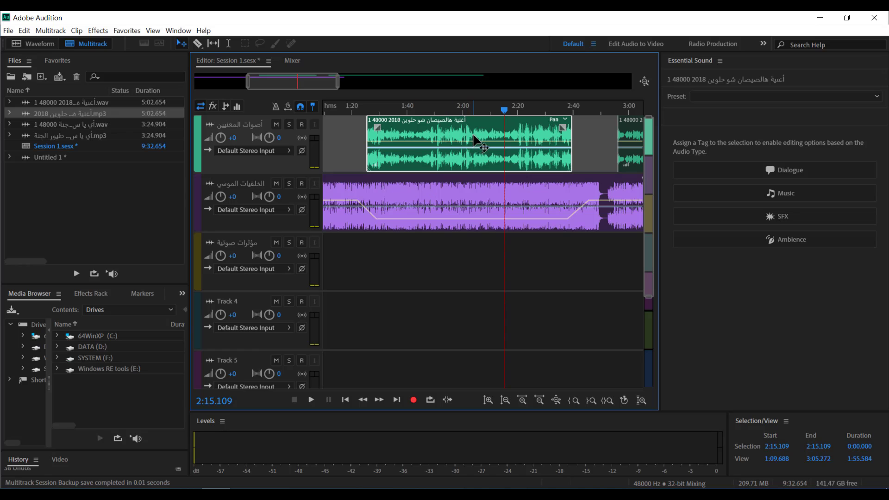
left_click(480, 183)
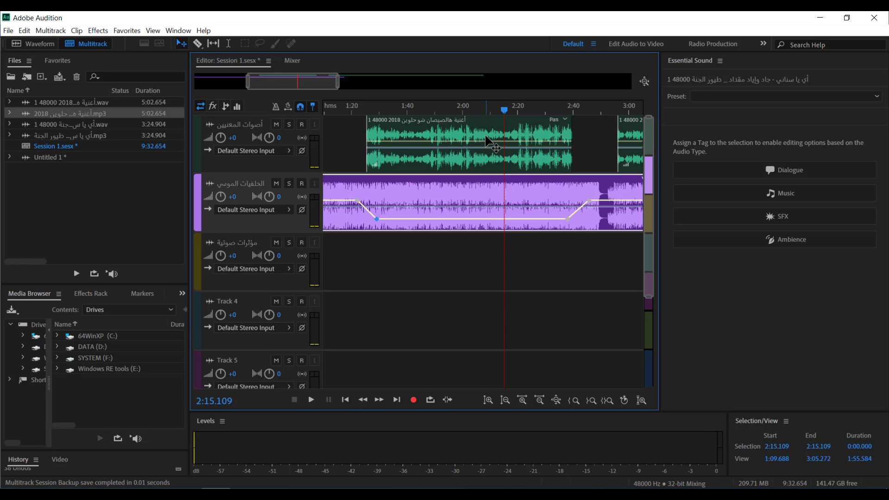
left_click(492, 145)
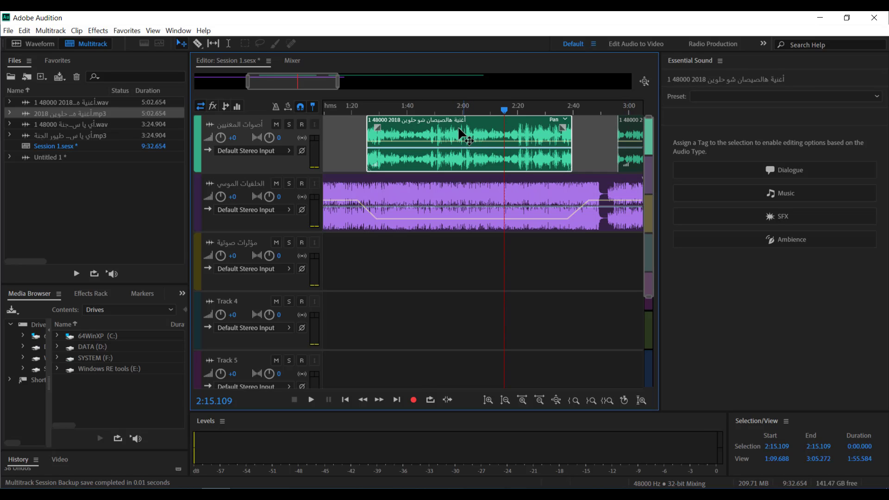
left_click(416, 182)
left_click(482, 164)
left_click(476, 196)
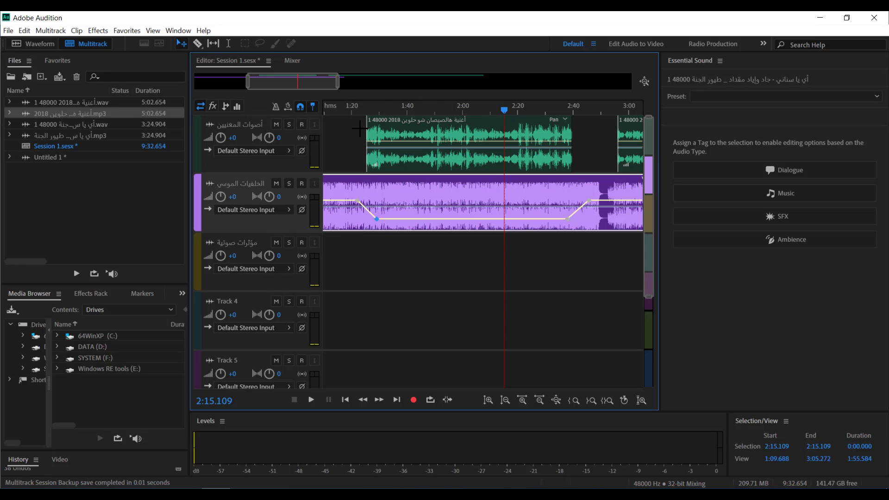
left_click(429, 136)
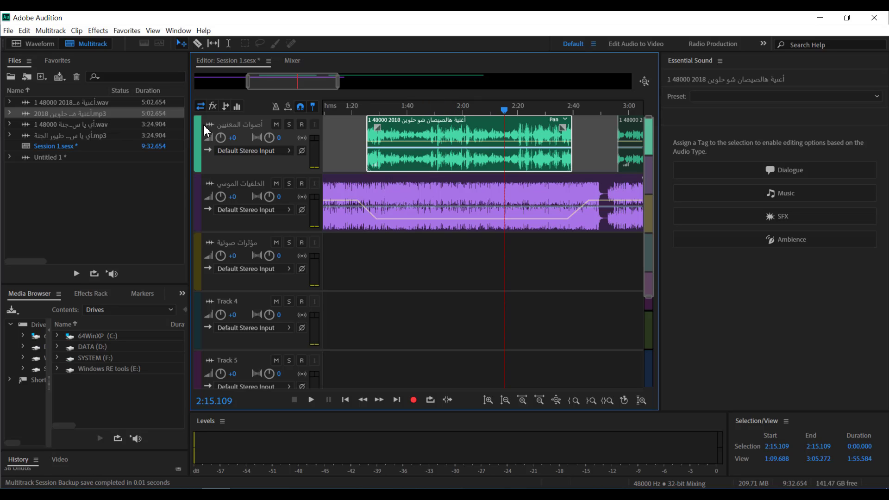
Select the Session 1.sesx multitrack session and save it
left_click(68, 150)
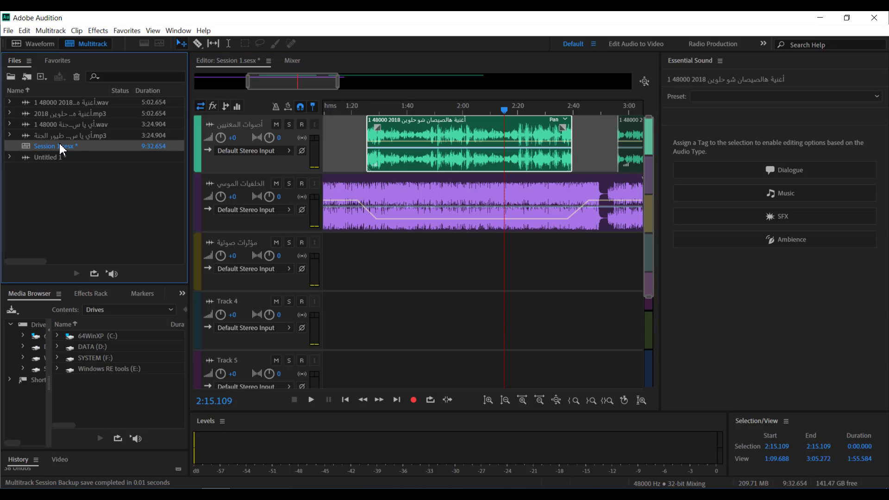
key("ctrl+s")
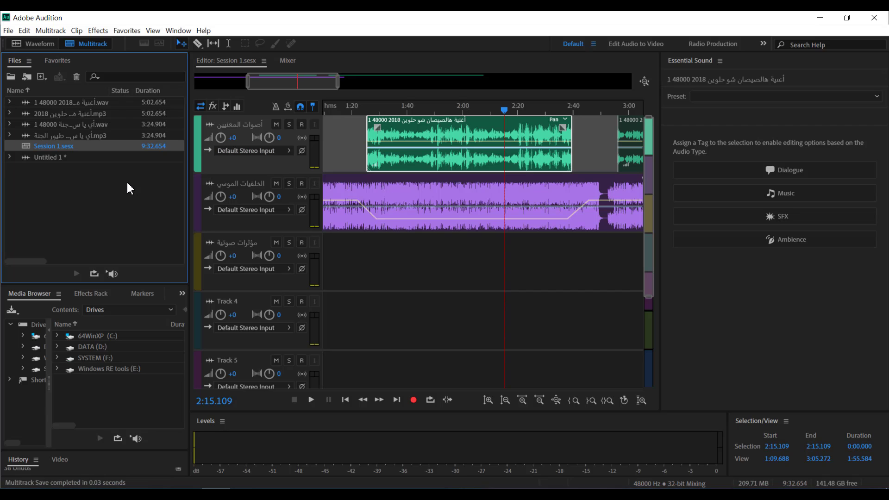
Switch to File Explorer, examine the saved Session 1 file in the Session 1 folder, and return to Adobe Audition
mouse_move(252, 468)
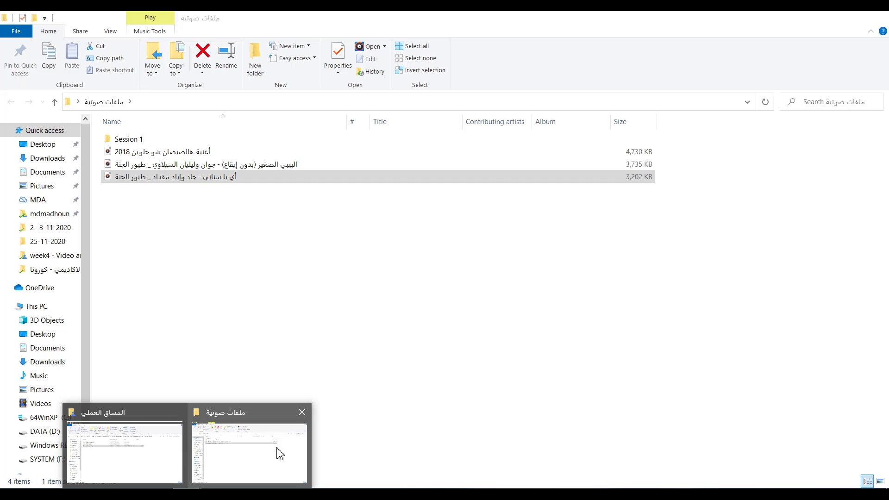
left_click(278, 452)
double_click(147, 140)
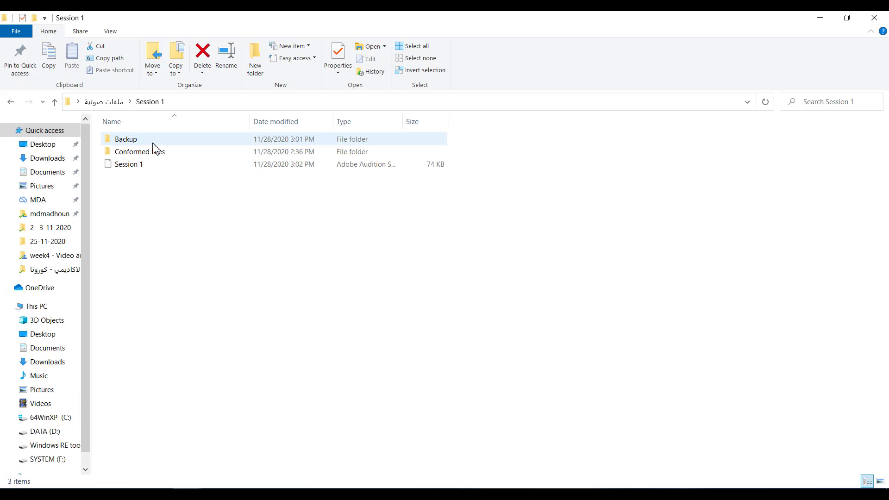
left_click(185, 164)
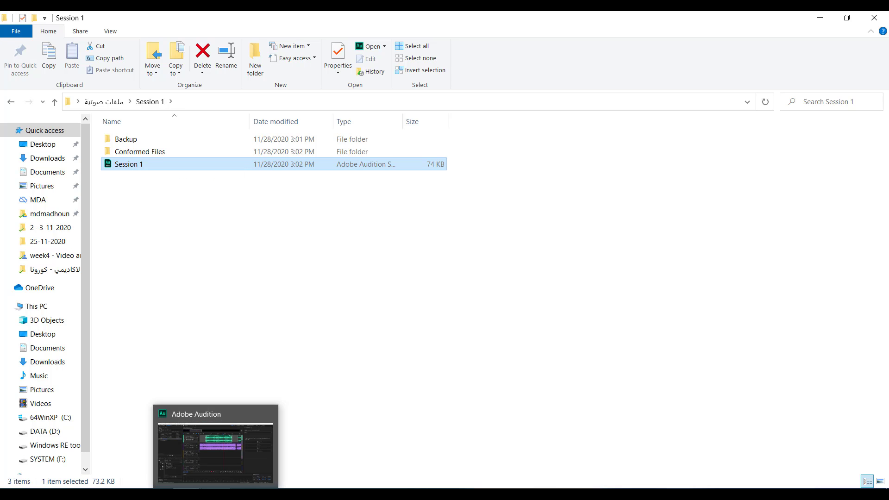
left_click(216, 476)
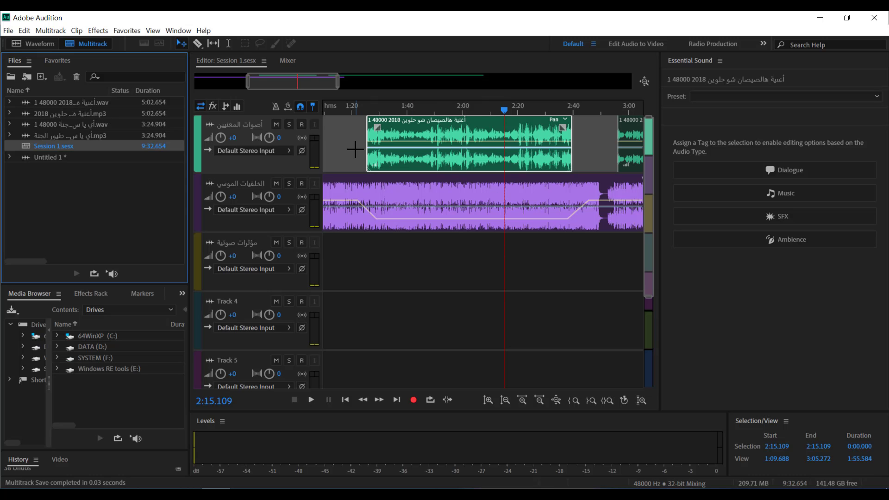
Open the music clip from the second track in the waveform editor and return to the Session 1.sesx multitrack session
left_click(432, 188)
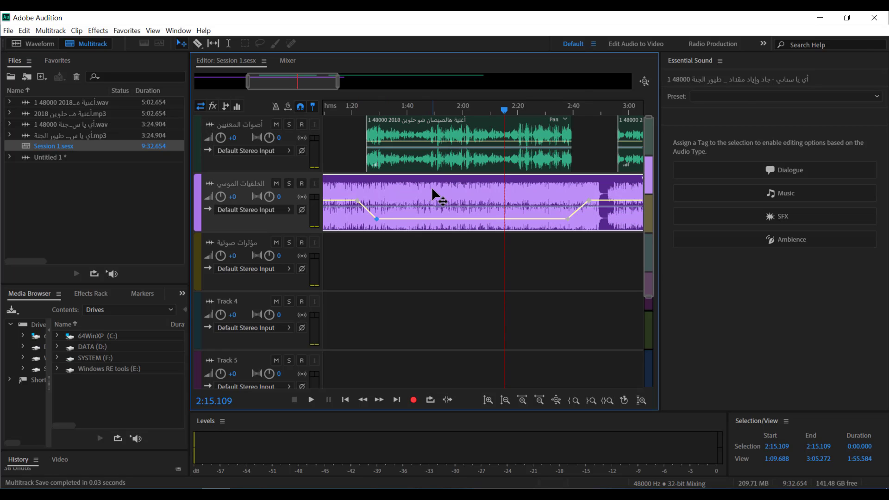
double_click(432, 189)
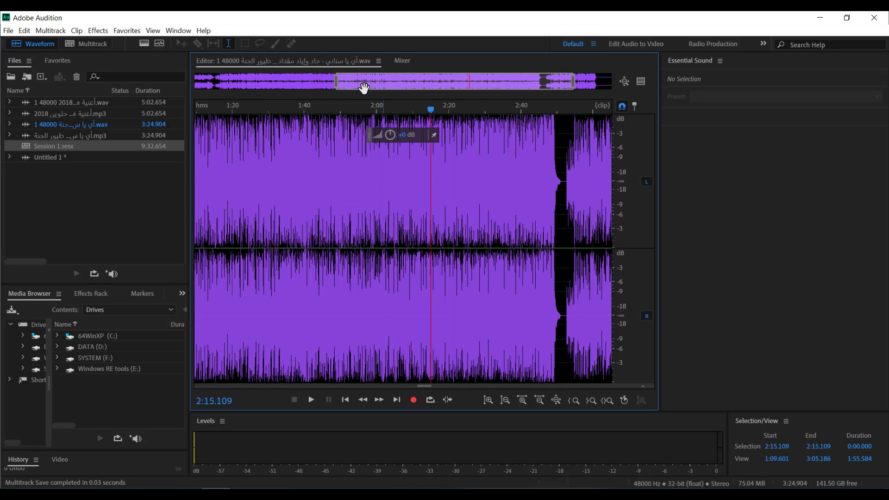
left_click(57, 147)
double_click(57, 149)
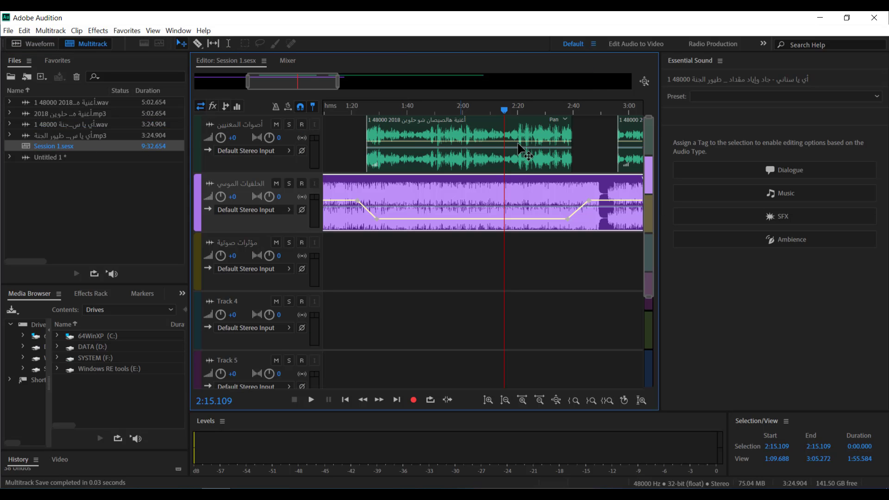
Open the song's second piece in the waveform editor, play it from 2:57, select about 2:56.4 to 3:04.2, and return to Session 1.sesx
double_click(633, 139)
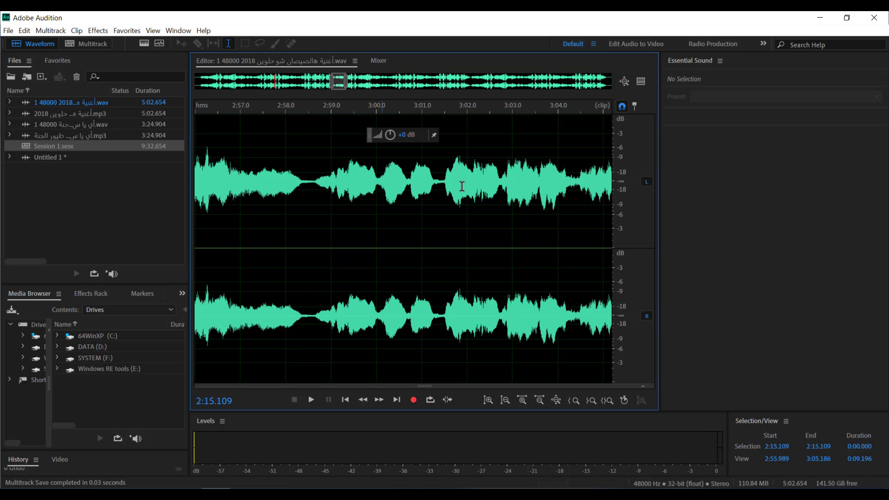
left_click(240, 207)
key("space")
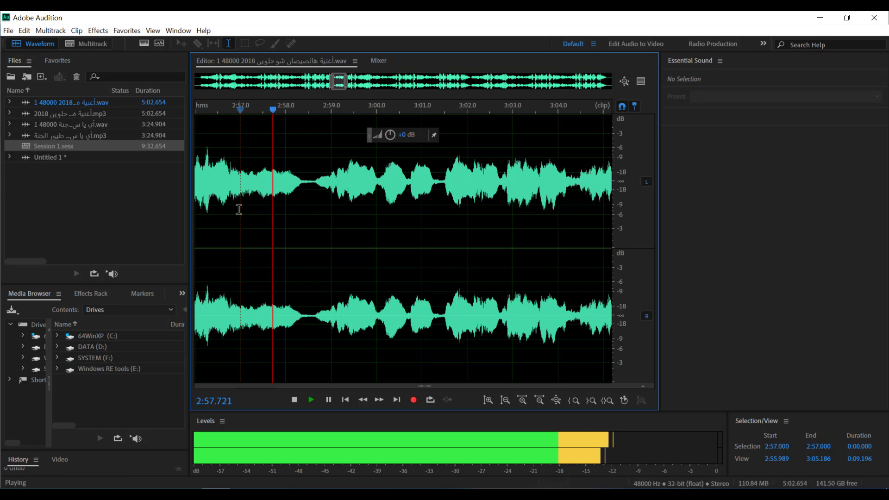
key("space")
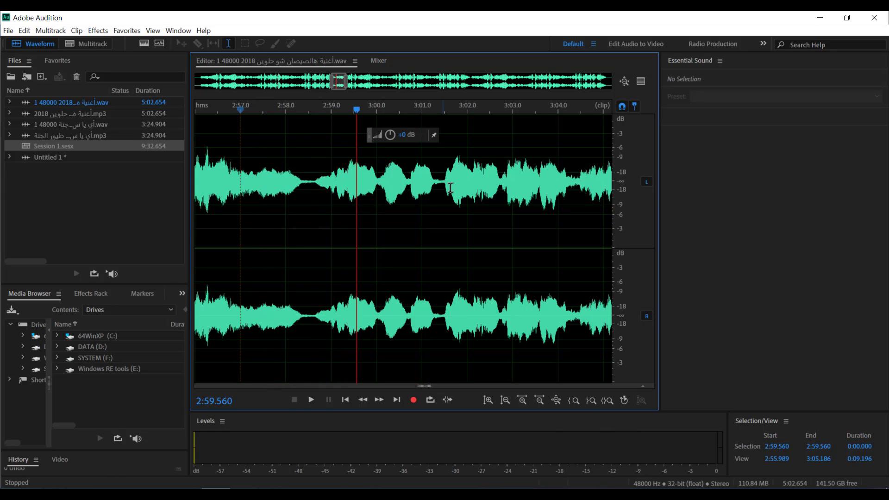
left_click_drag(566, 195, 215, 200)
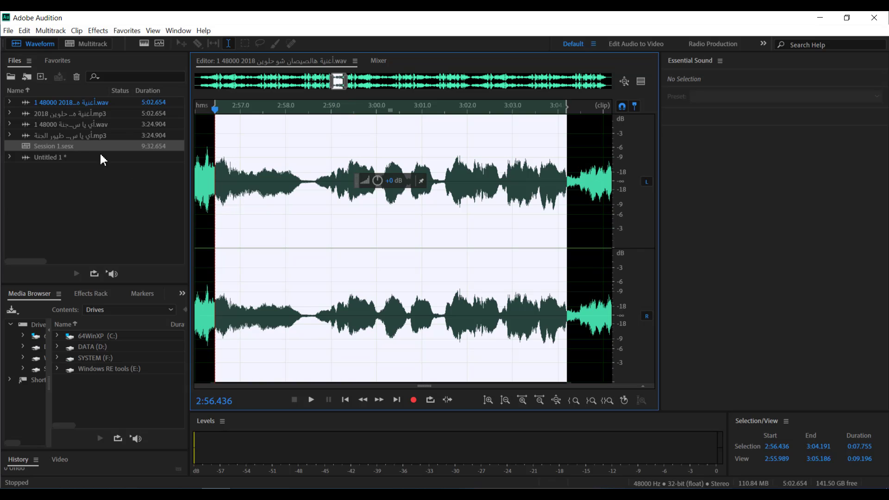
double_click(67, 147)
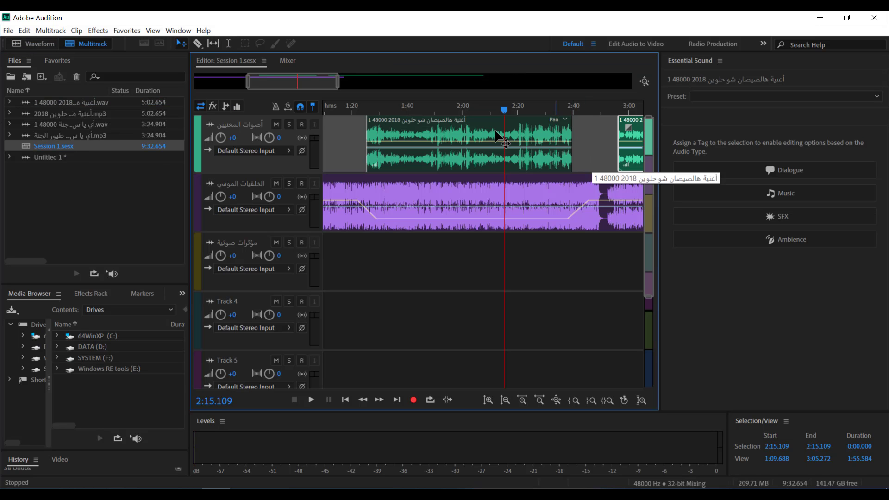
left_click_drag(307, 82, 366, 82)
left_click(426, 183)
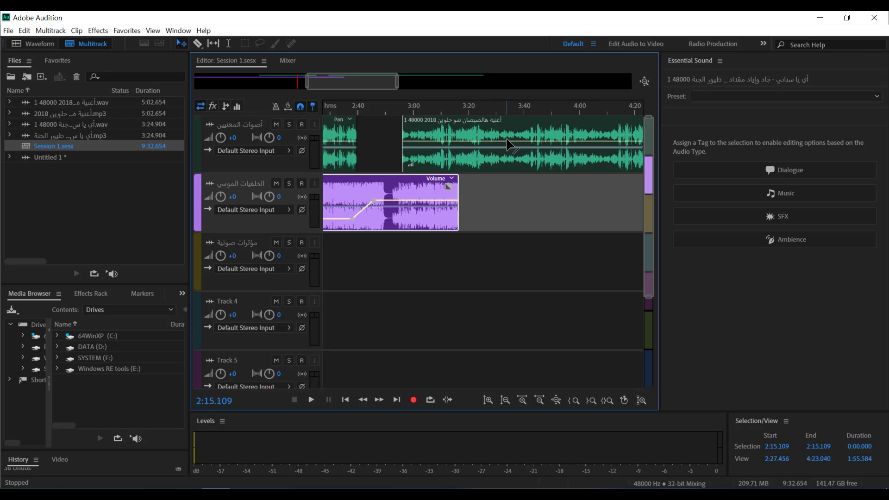
left_click(509, 146)
left_click(424, 189)
left_click(486, 138)
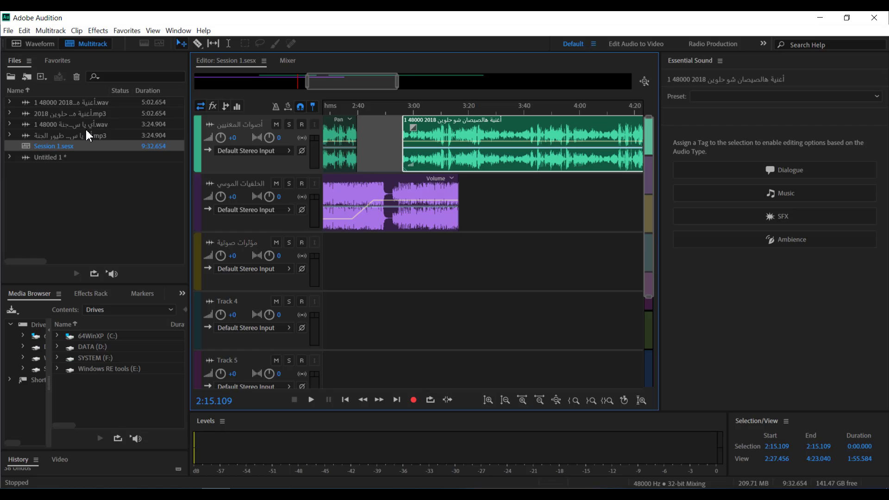
left_click(413, 199)
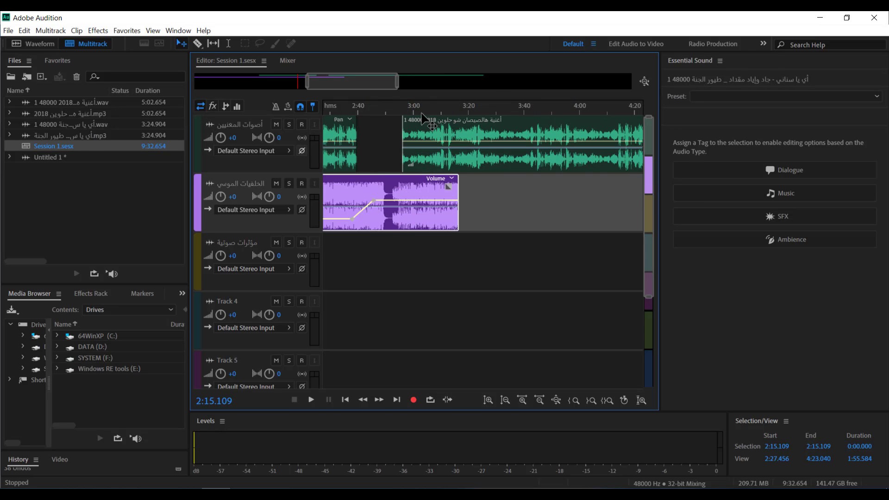
Start a multitrack mixdown export of the entire session and set its format to MP3 Audio (*.mp3)
left_click(9, 33)
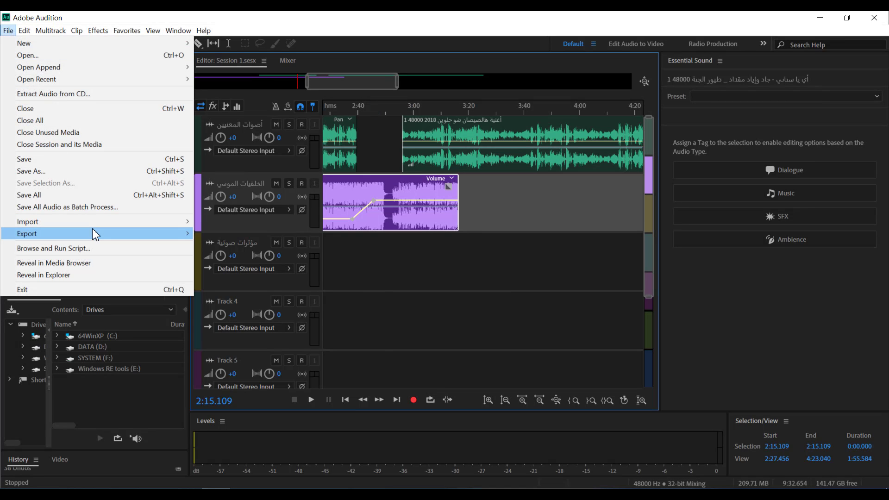
mouse_move(95, 235)
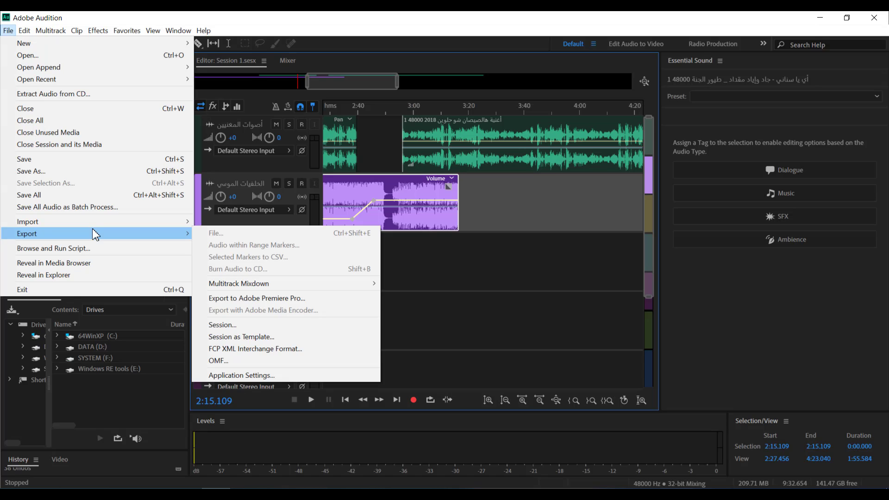
mouse_move(270, 286)
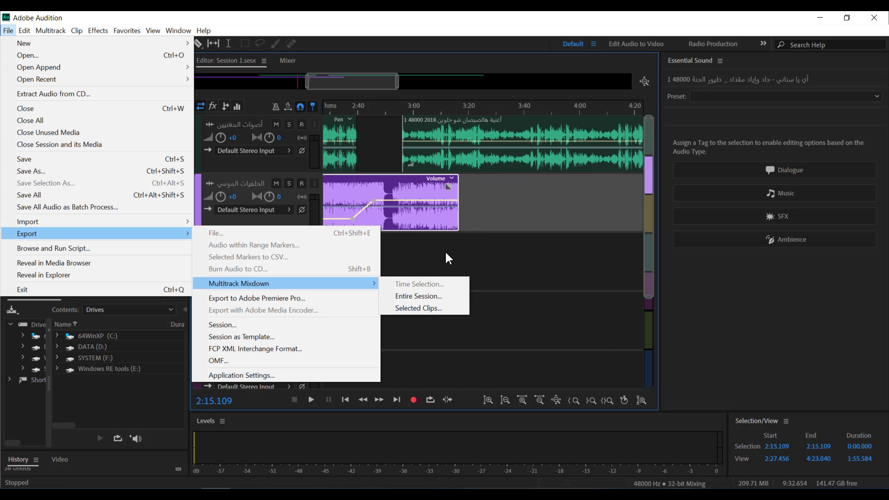
left_click(411, 298)
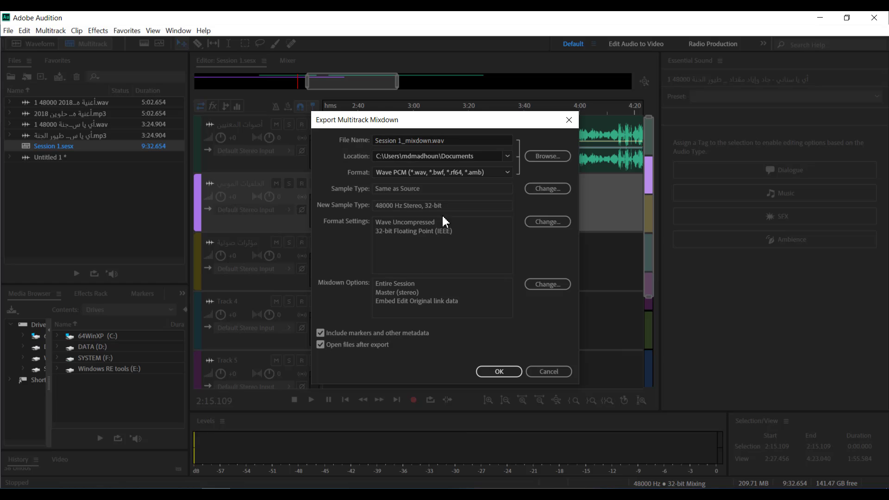
left_click(450, 170)
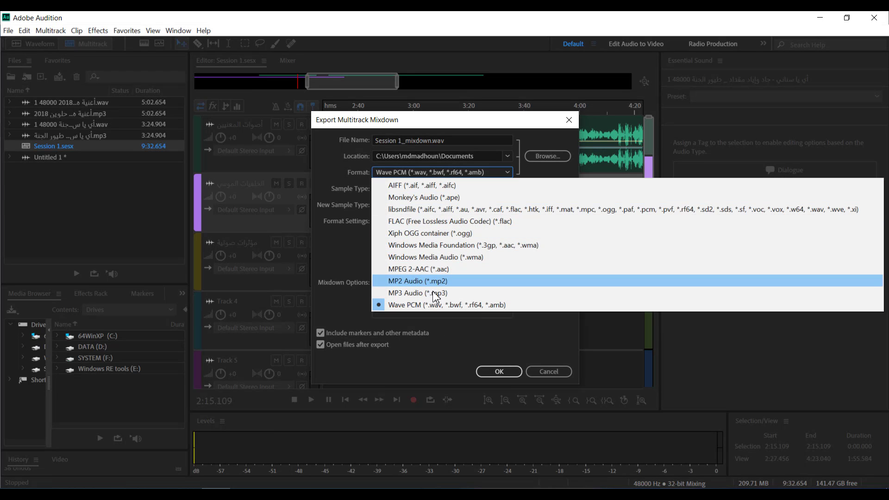
left_click(411, 294)
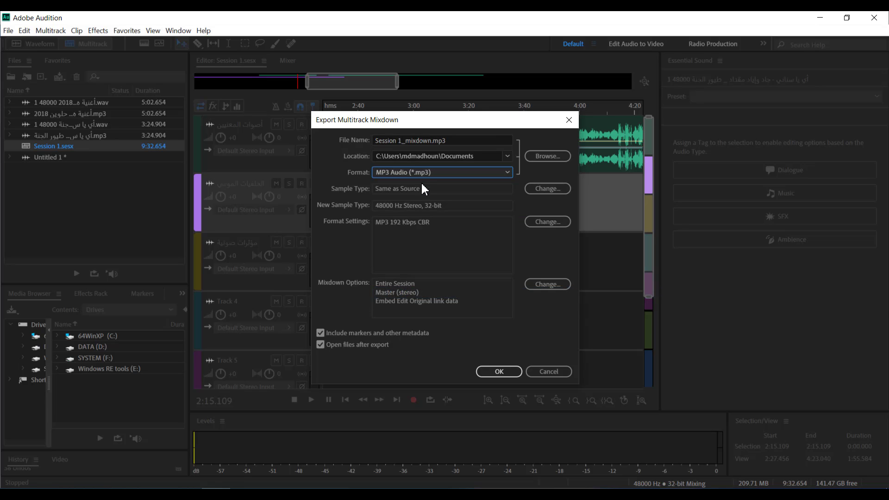
left_click(421, 175)
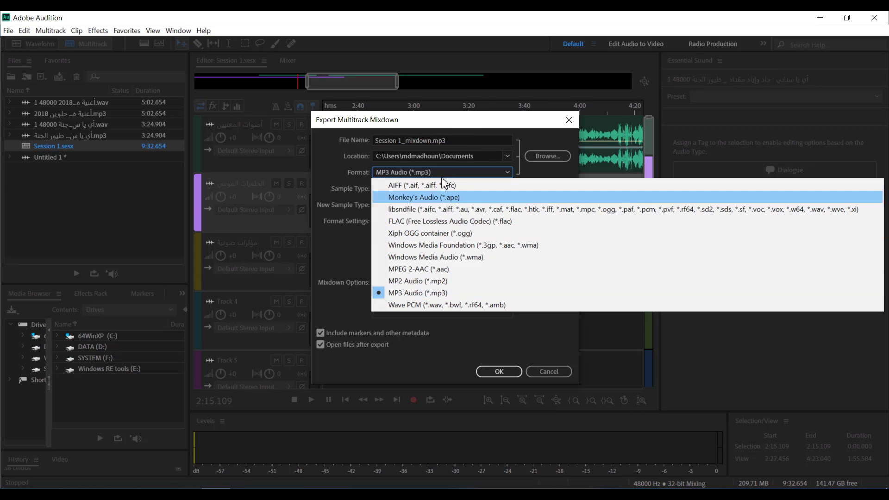
left_click(461, 124)
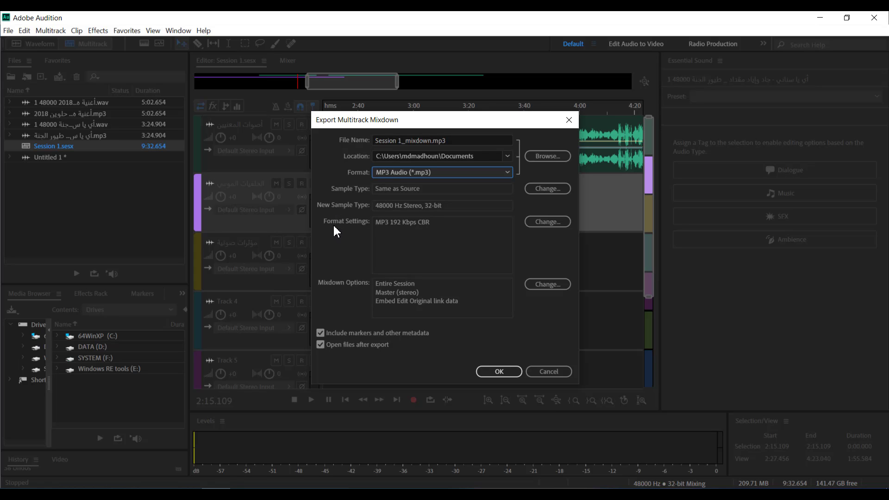
Examine the bitrate options in the mixdown's MP3 format settings and close them without changes
left_click(552, 226)
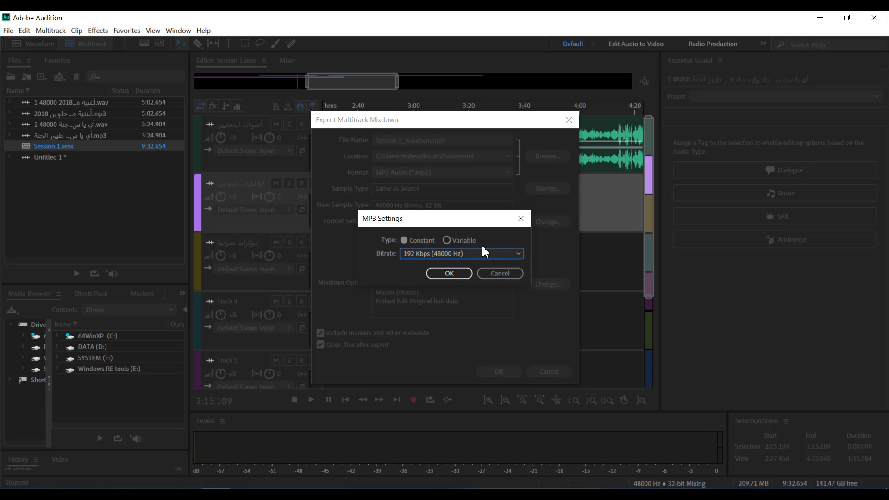
left_click(465, 258)
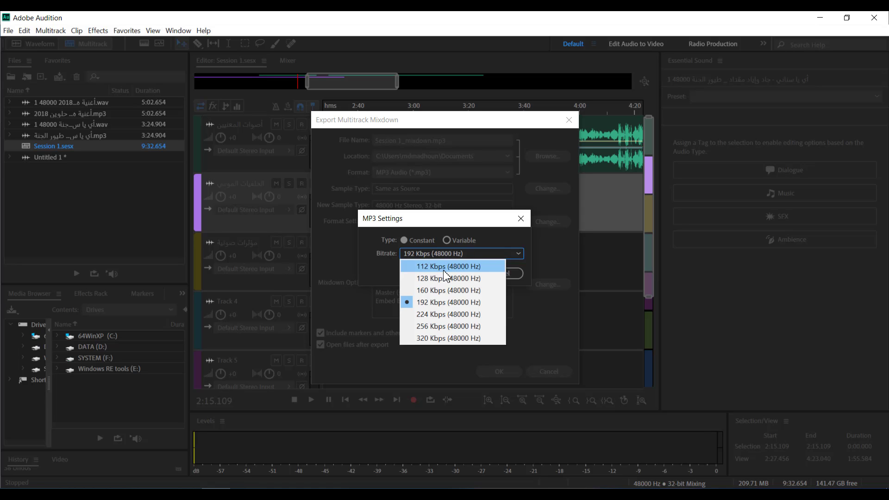
left_click(482, 218)
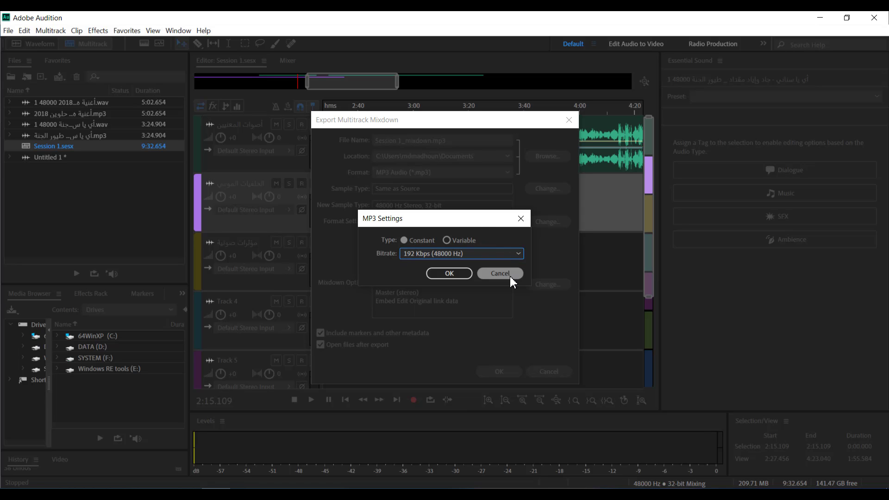
left_click(509, 276)
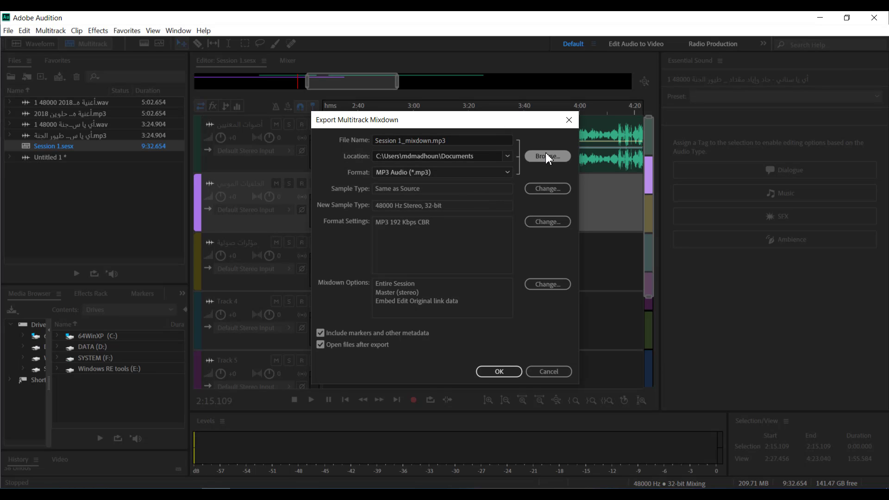
Copy the Session 1 folder's path from File Explorer and set it as the mixdown's export location in Adobe Audition
left_click_drag(482, 157, 377, 158)
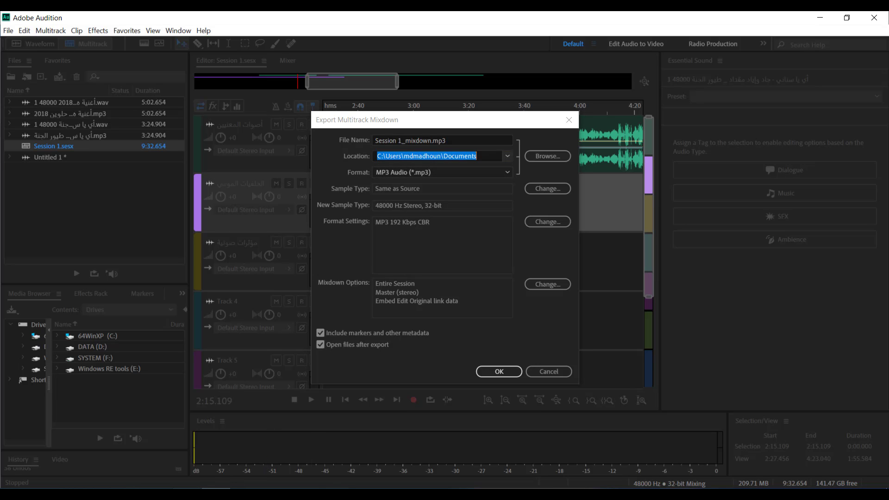
mouse_move(218, 486)
left_click(238, 466)
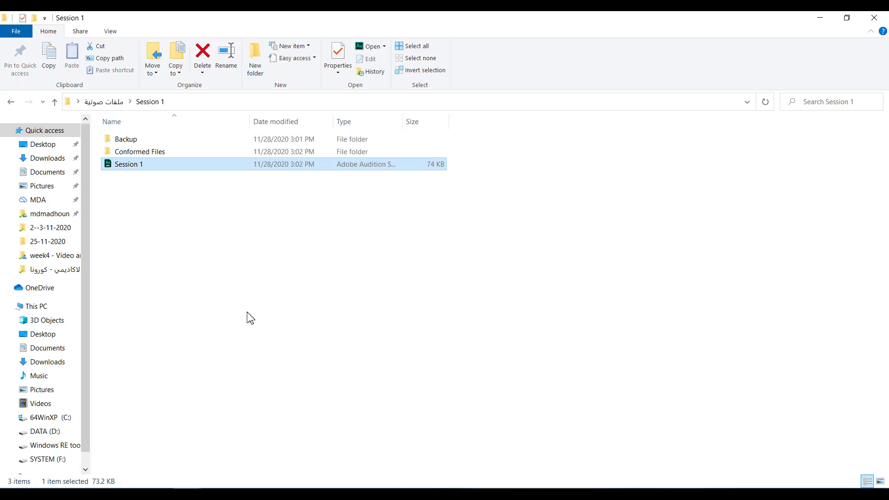
left_click(407, 105)
key("ctrl+c")
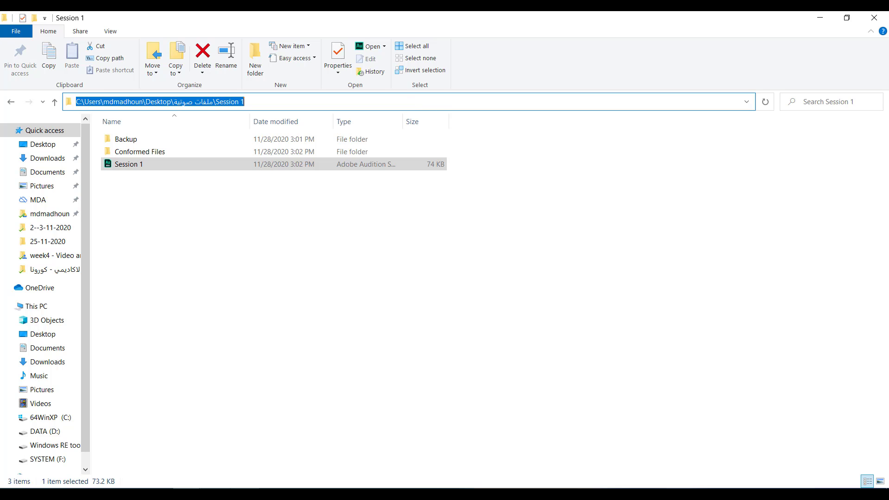
key("alt+Tab")
key("ctrl+v")
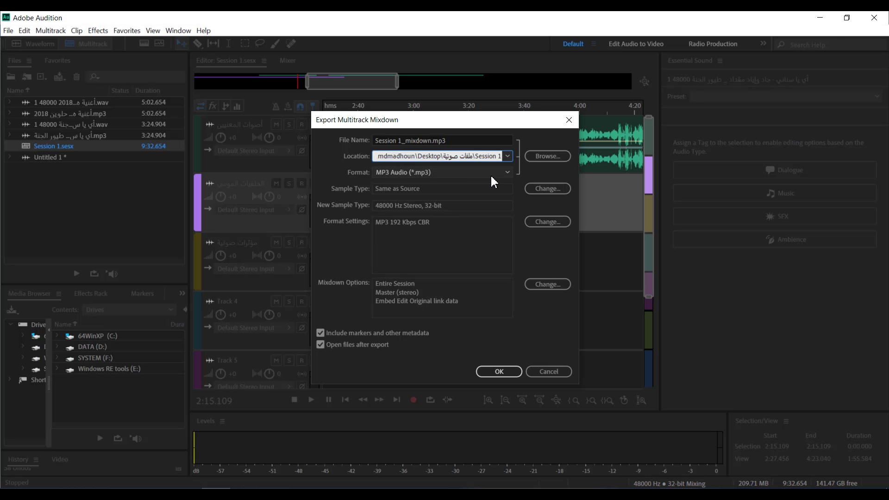
Name the mixdown file SoundFile, keeping the .mp3 extension, and export it
left_click(424, 141)
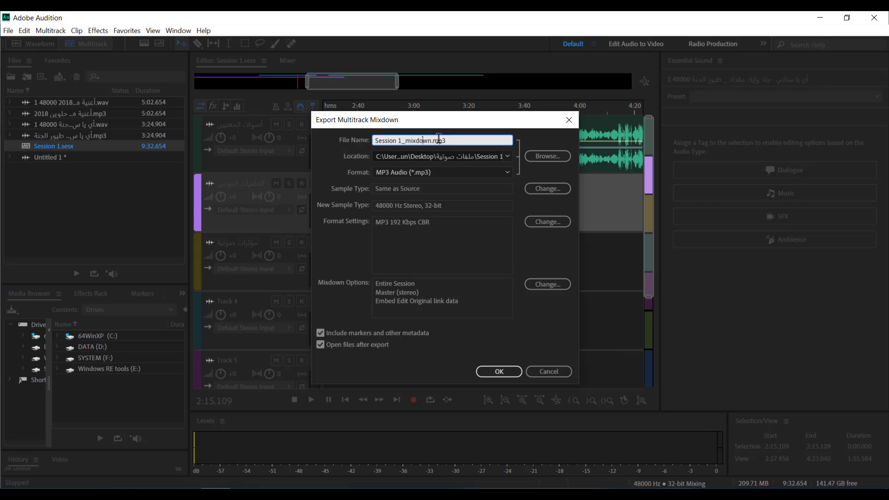
left_click_drag(431, 140, 372, 141)
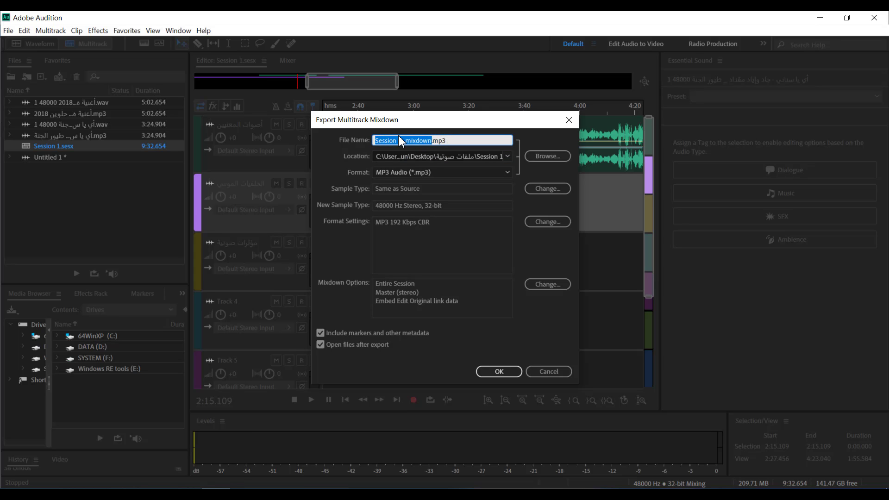
type("SoundFile")
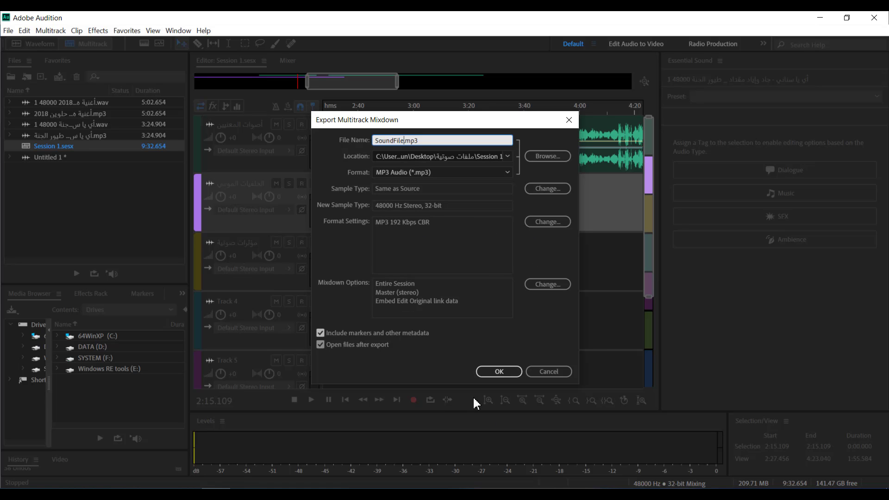
left_click(512, 371)
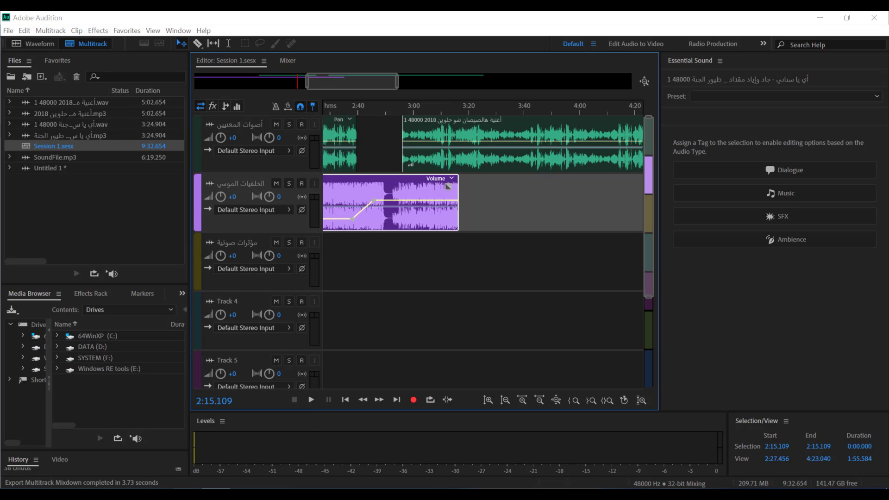
Switch to File Explorer, play SoundFile from the Session 1 folder in VLC media player, pause it, and return to Adobe Audition
left_click(252, 460)
left_click(155, 181)
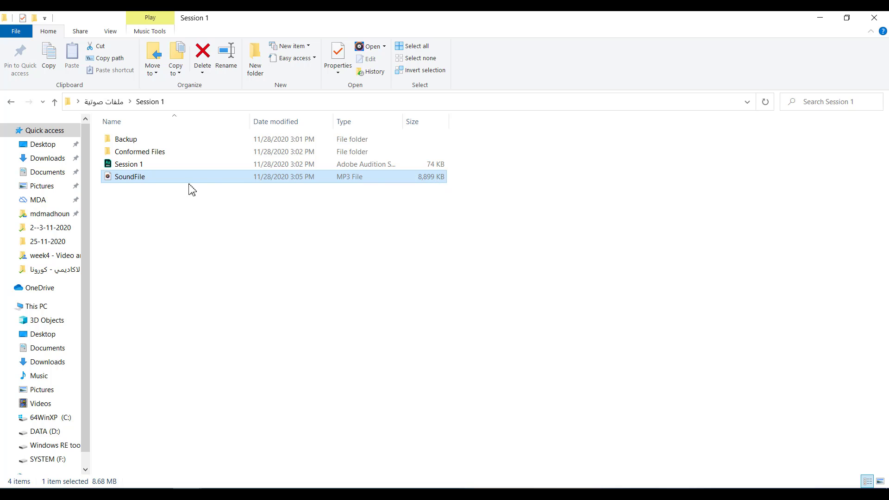
right_click(155, 183)
mouse_move(240, 291)
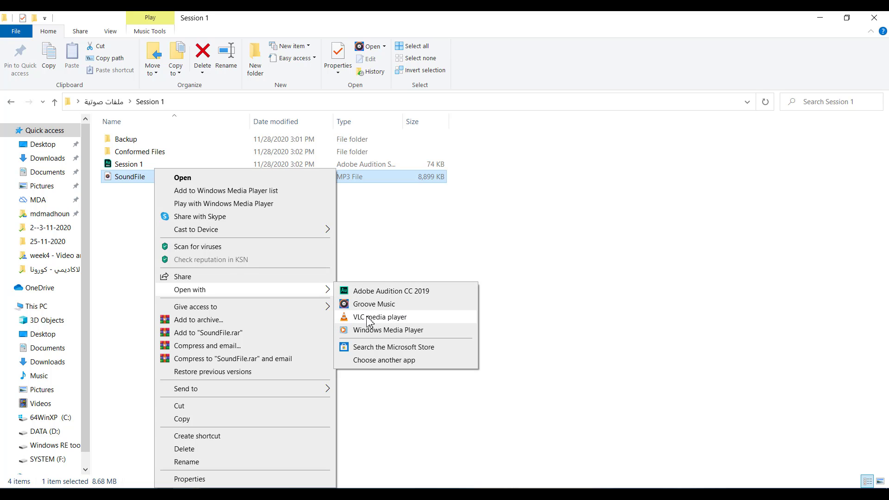
left_click(400, 317)
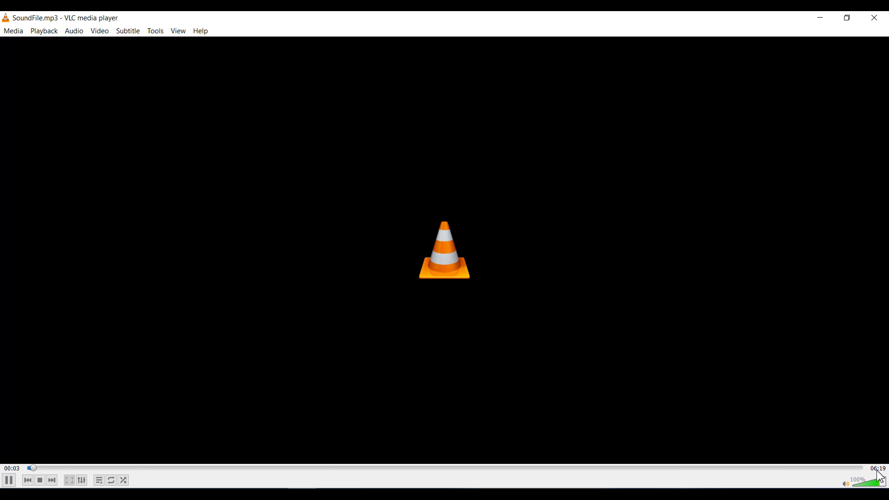
left_click(8, 480)
left_click(216, 490)
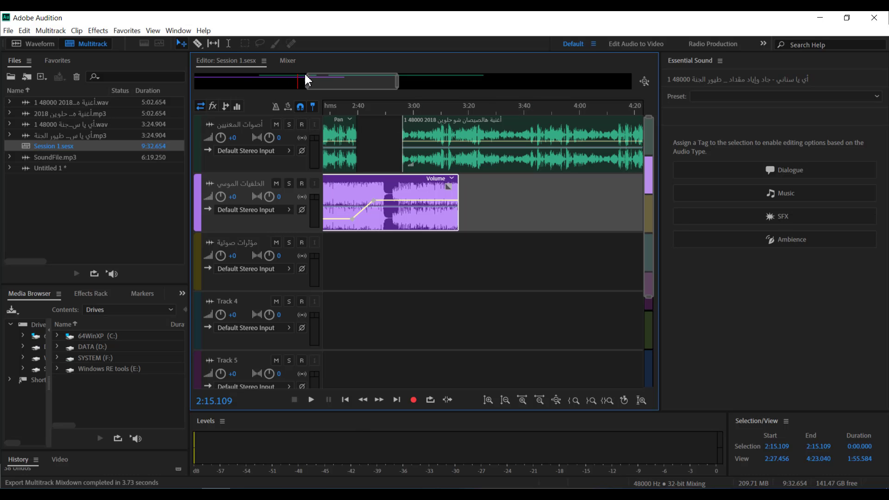
Play the very end of the session's last vocal clip and check SoundFile's total length in VLC media player, returning to Adobe Audition
left_click(537, 401)
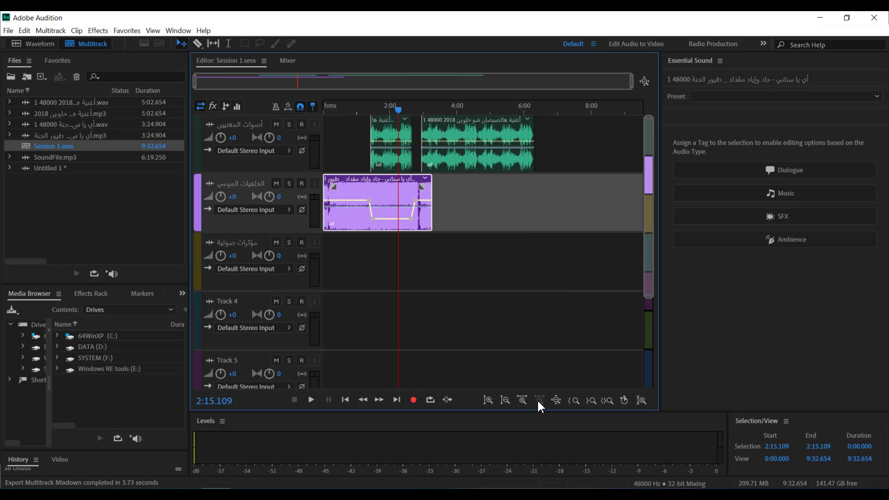
left_click(533, 111)
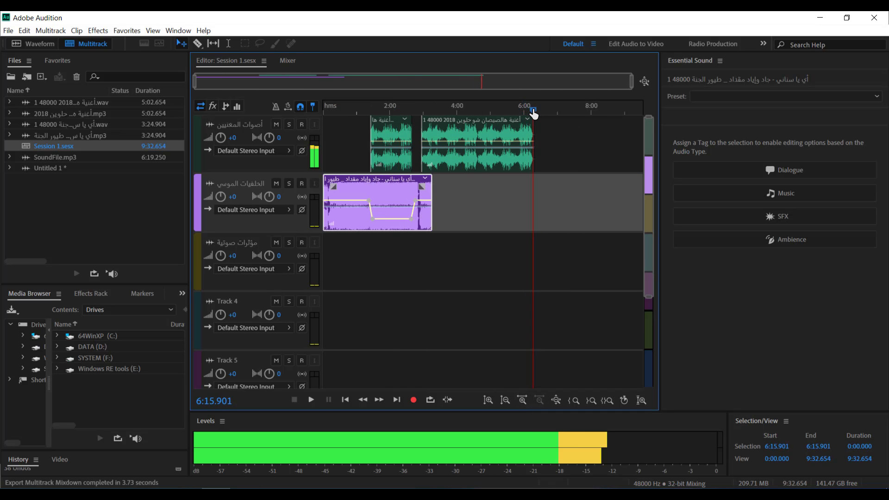
key("space")
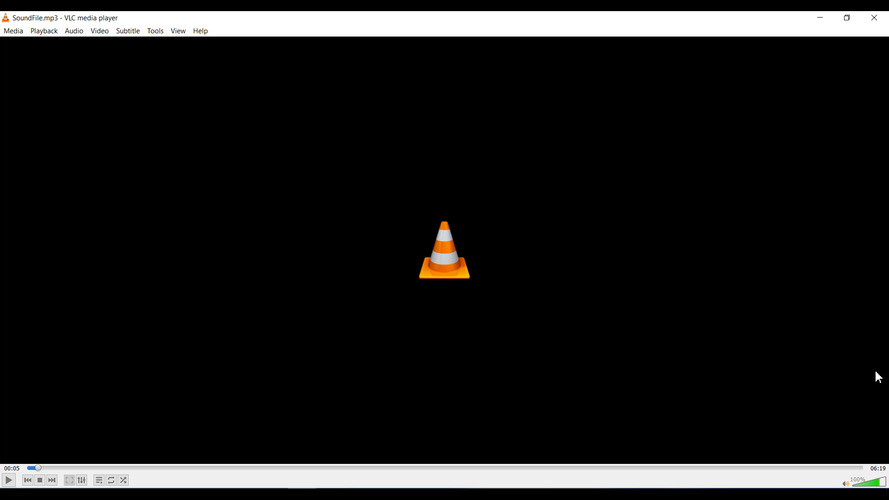
left_click(820, 17)
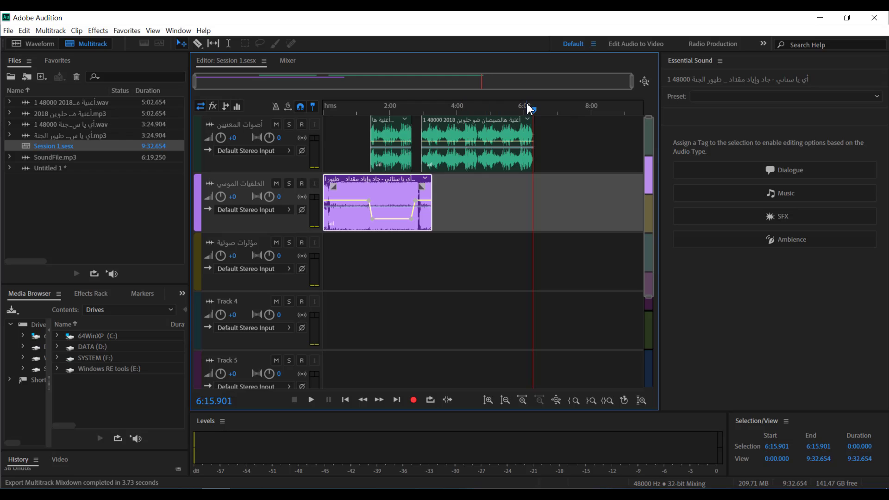
Place the playhead at the end of the last vocal clip, at about 6:19.1, to check the session's actual length
scroll(536, 114, "up", 3)
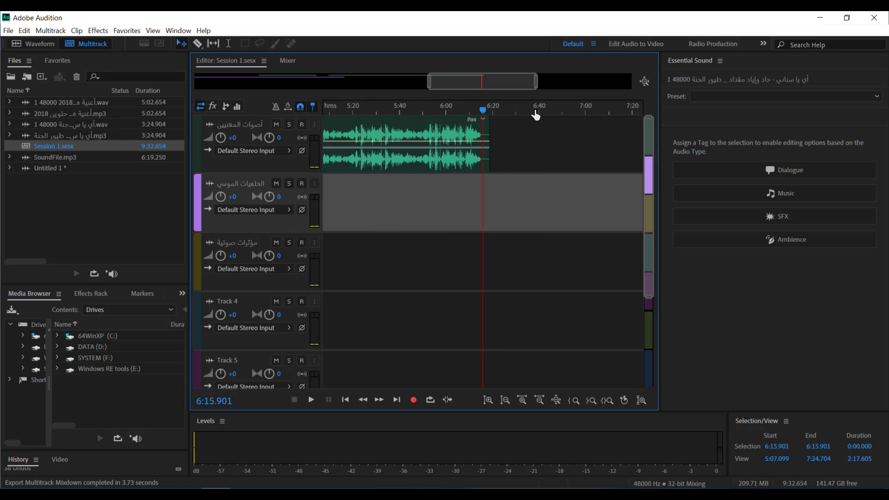
scroll(525, 119, "up", 5)
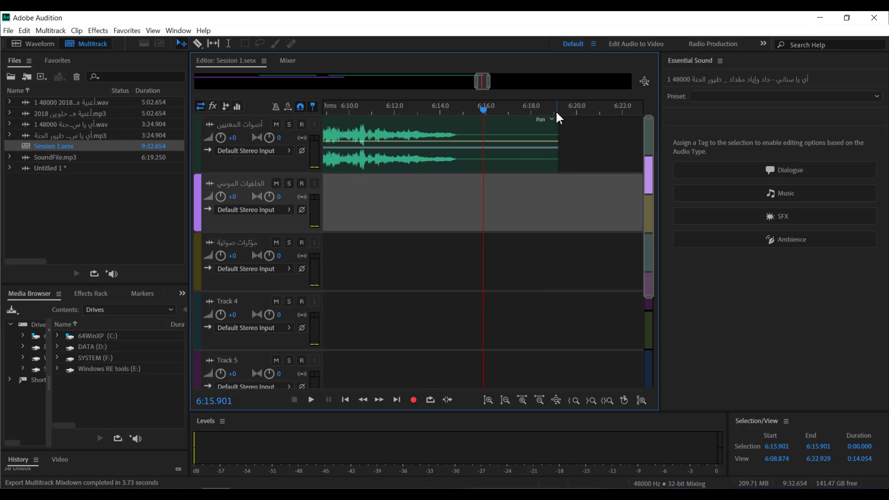
left_click(556, 111)
left_click(577, 118)
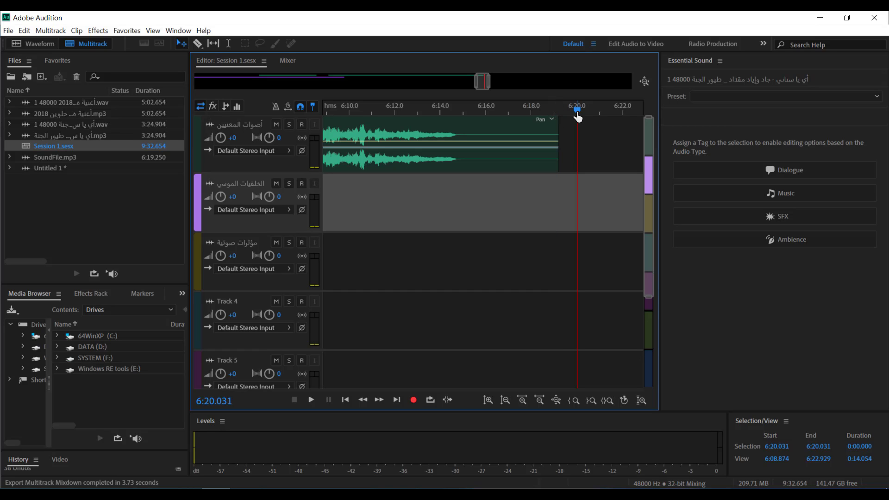
left_click(527, 110)
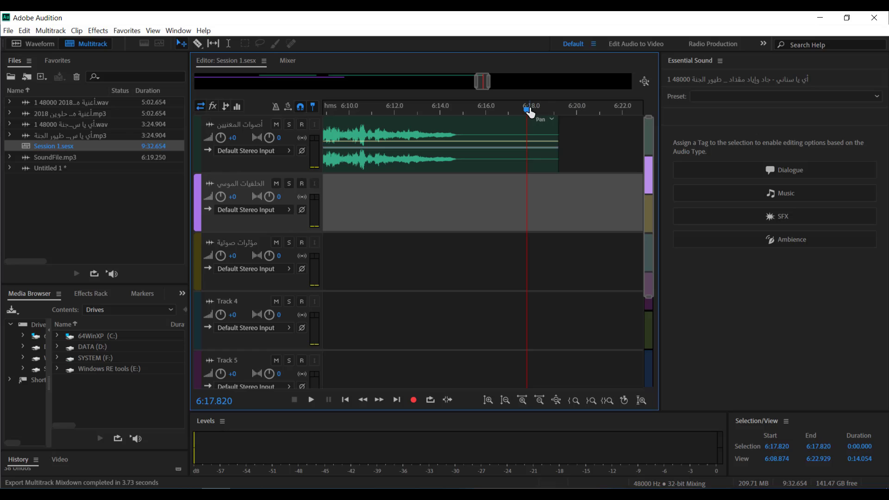
left_click(556, 109)
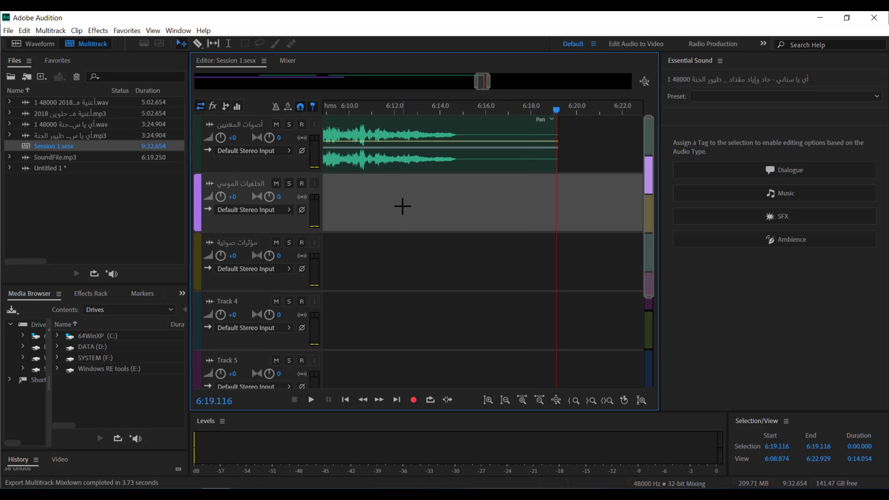
scroll(403, 204, "down", 2)
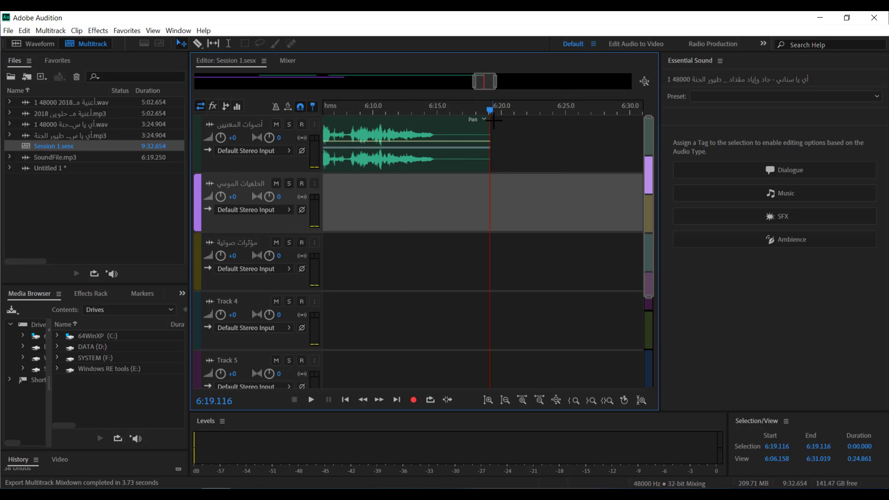
scroll(500, 189, "down", 4)
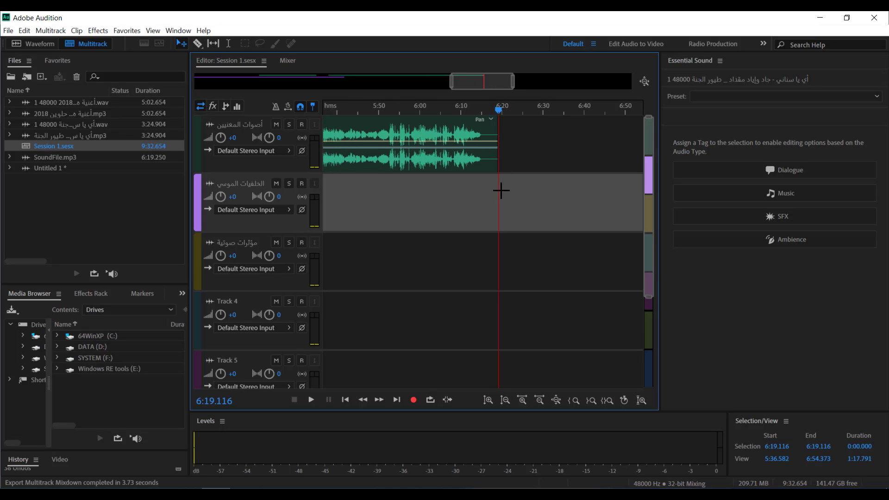
Switch to VLC media player, play a short stretch of SoundFile, pause it, and return to Adobe Audition
left_click(302, 488)
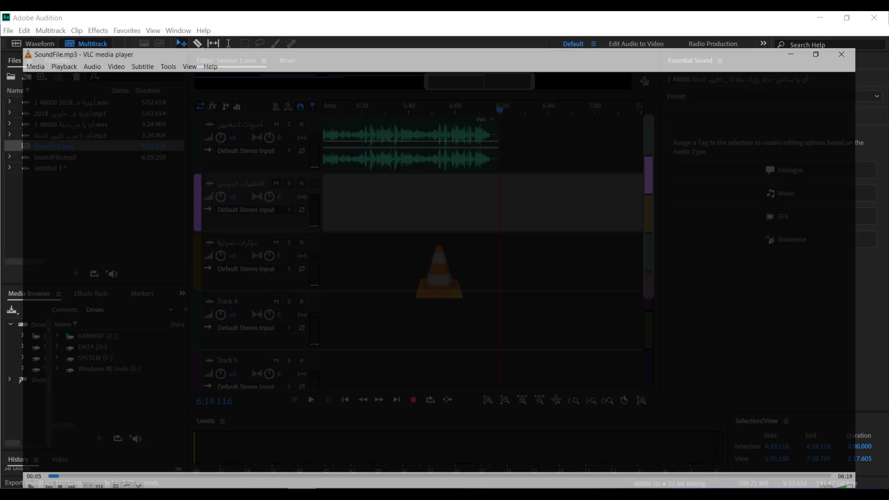
left_click(8, 480)
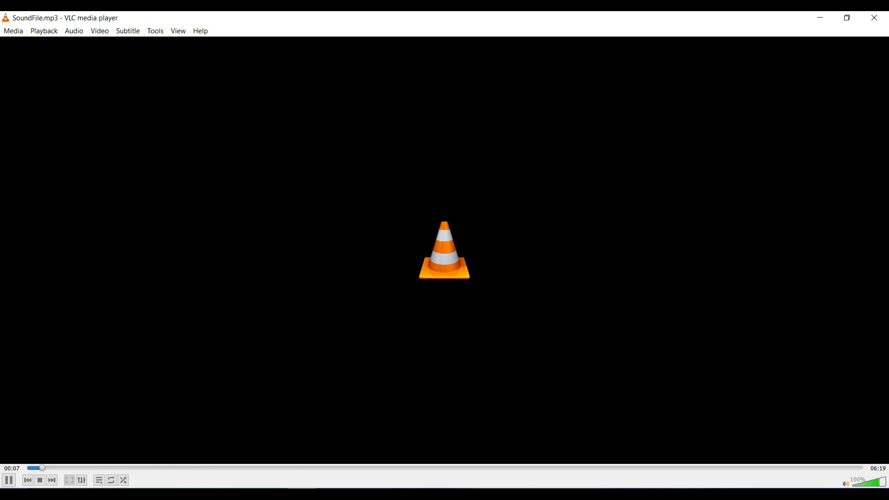
key("space")
key("alt+Tab")
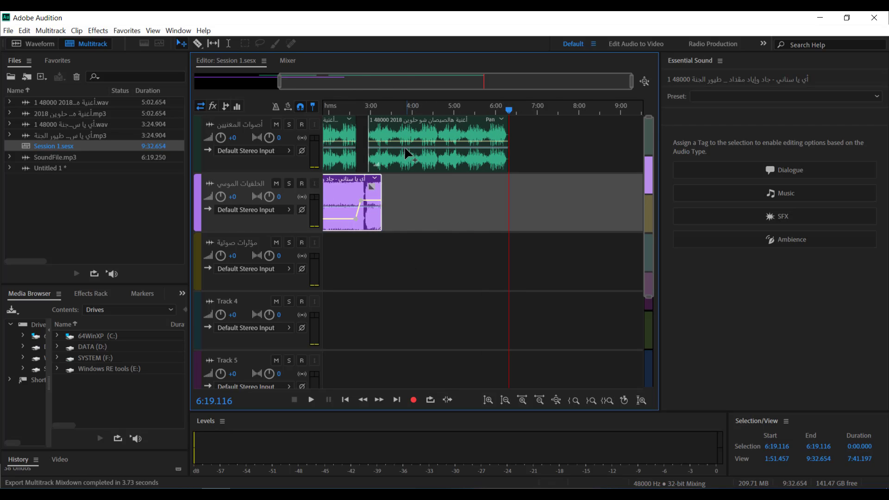
Play the session briefly from about 1:18, just before the first vocal clip, and reposition the playhead at about 1:20.9
left_click_drag(418, 84, 260, 81)
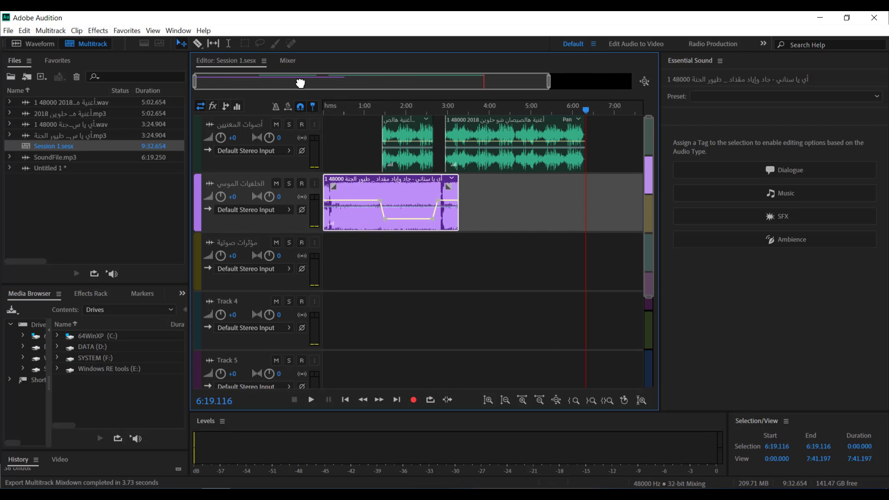
left_click(377, 111)
scroll(387, 115, "up", 5)
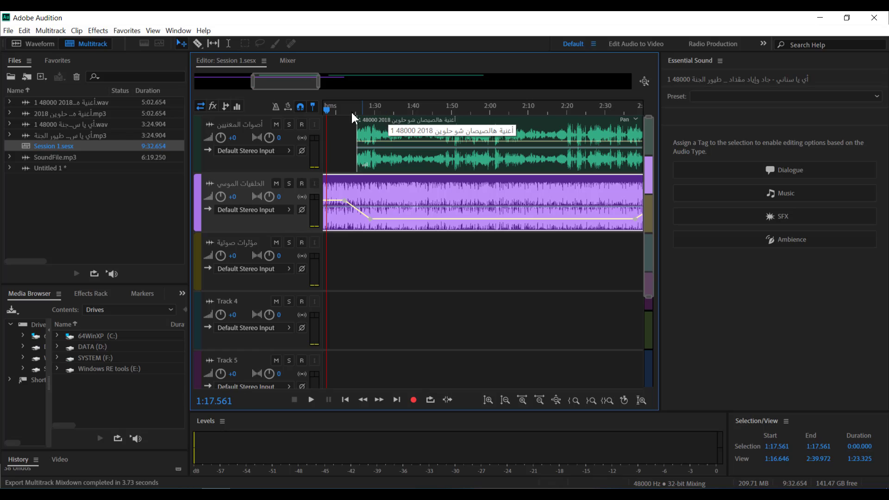
left_click(329, 111)
key("space")
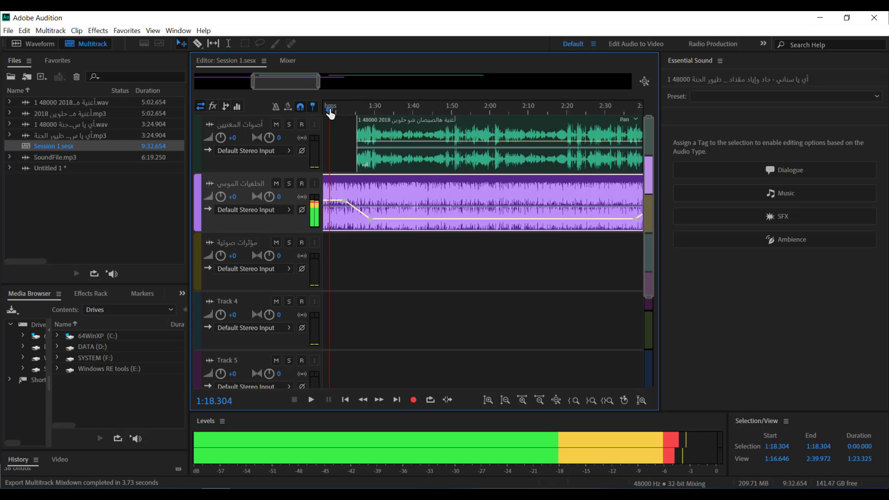
key("space")
left_click_drag(302, 80, 287, 80)
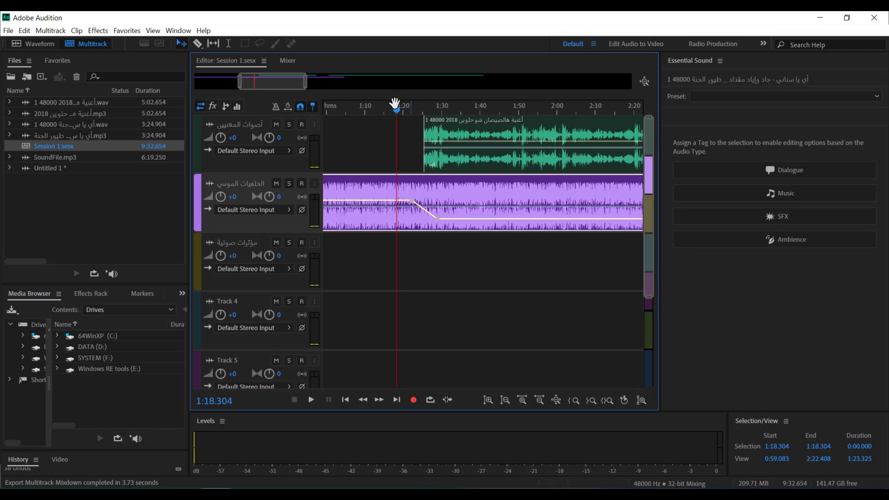
left_click(407, 111)
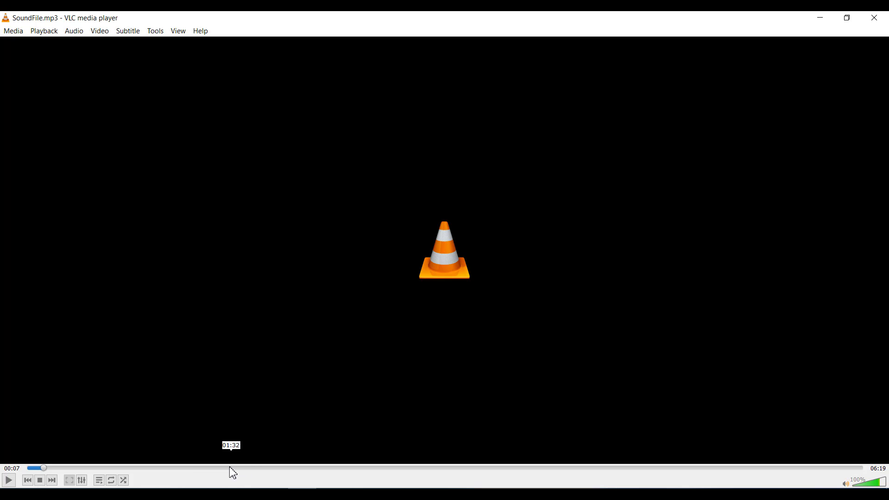
Switch to VLC media player, play SoundFile from 01:18 through the music fade, pause it, and return to Adobe Audition
left_click(200, 469)
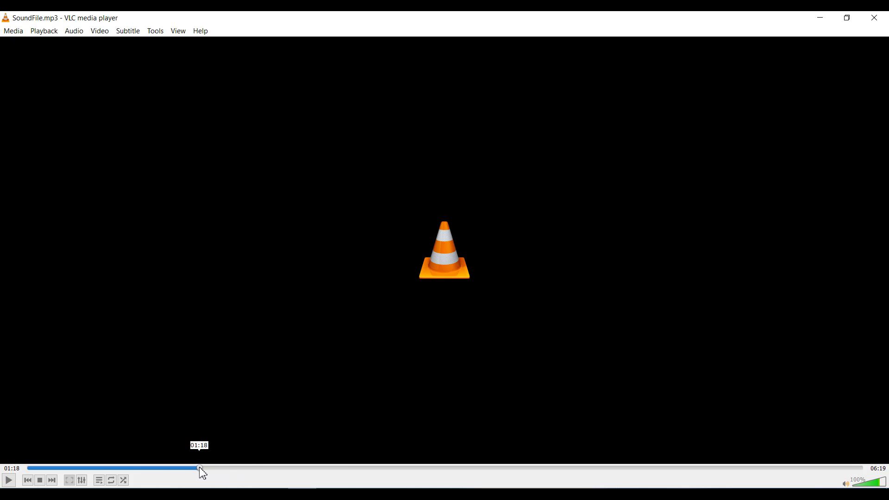
left_click(9, 483)
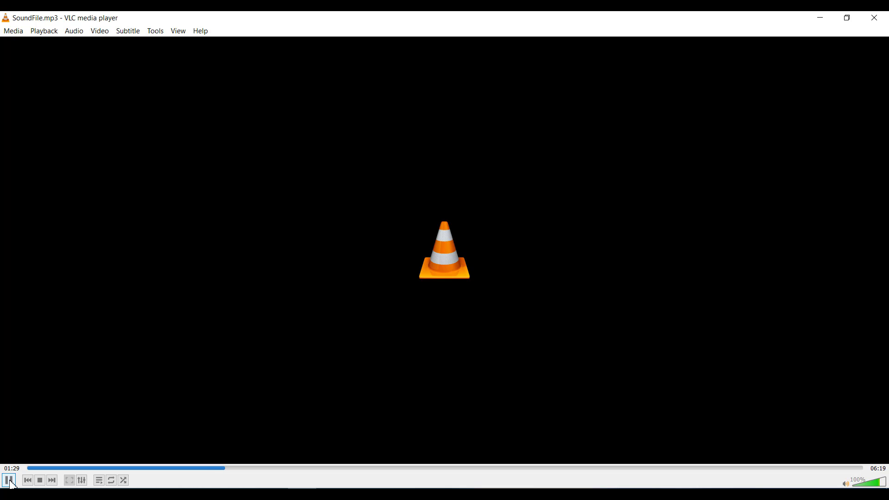
left_click(10, 482)
key("alt+Tab")
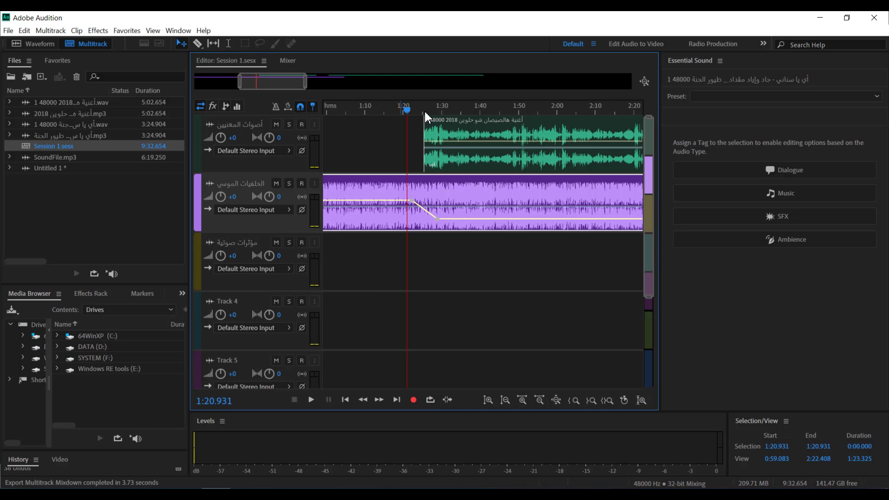
Move the playhead to 1:29.671, at the end of the music's volume fade, and select the background music track
left_click_drag(406, 107, 438, 110)
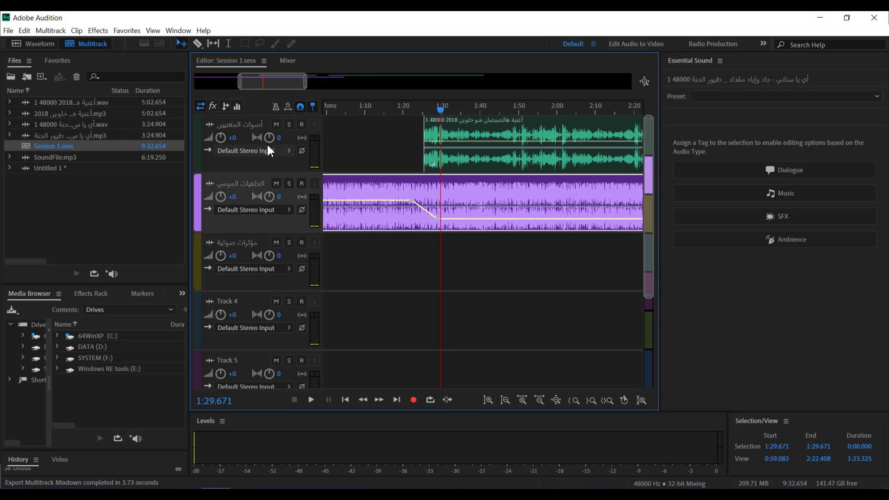
left_click(197, 122)
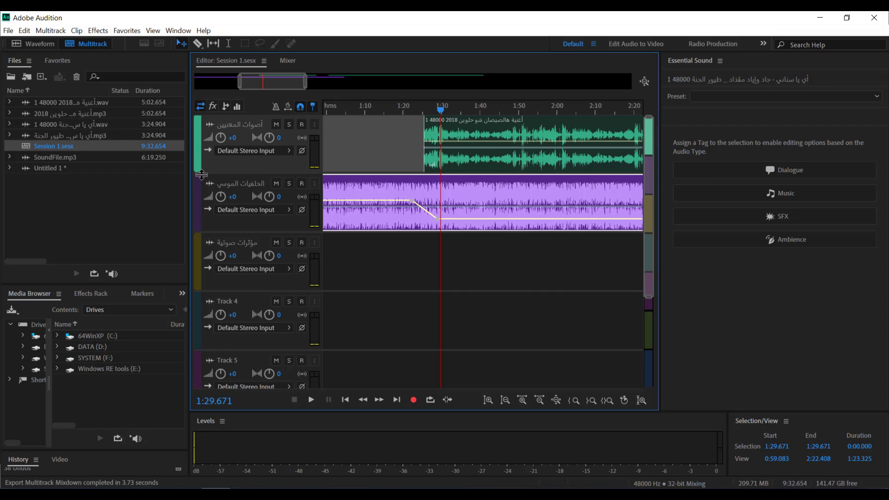
left_click(198, 183)
left_click(199, 144)
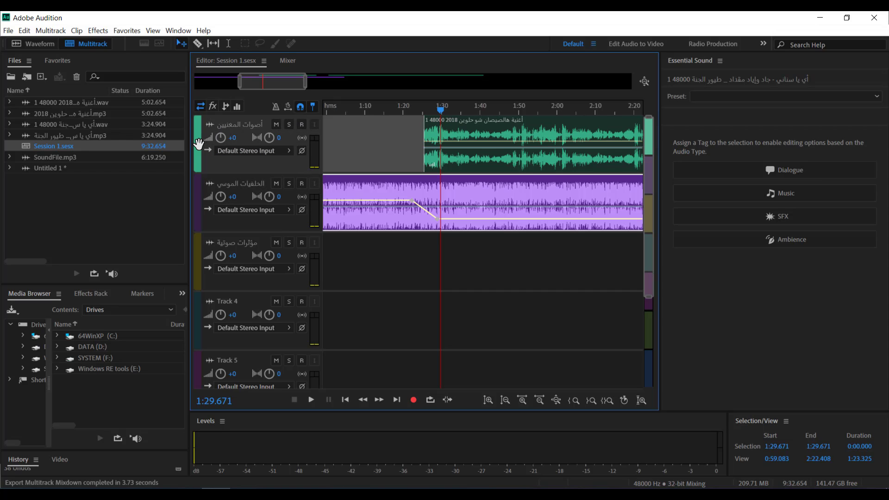
left_click(196, 191)
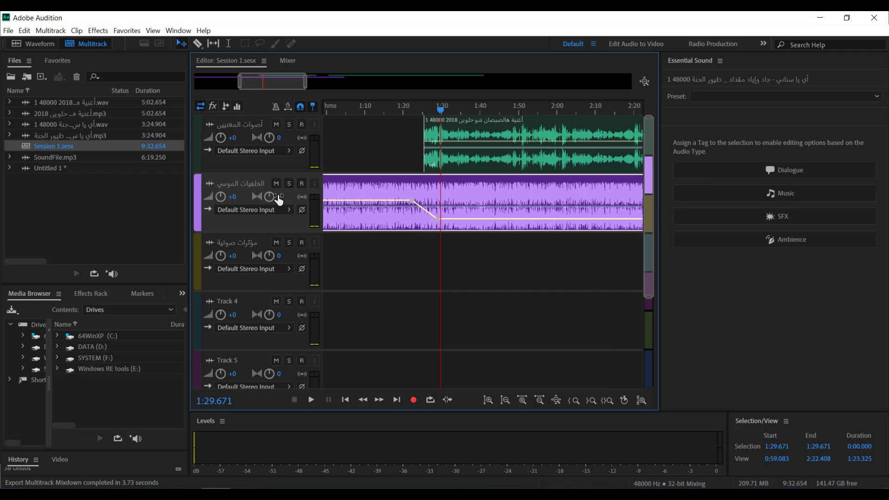
Try shifting the background music track's stereo balance slightly and reset it to 0
mouse_move(280, 199)
left_mouse_down()
mouse_move(296, 195)
mouse_move(259, 194)
mouse_move(274, 199)
left_mouse_up()
left_click(285, 197)
type("0")
key("Return")
Try panning the background music track far to the right and to the left, resetting its stereo balance to 0 each time
left_click_drag(279, 200, 762, 184)
left_click_drag(289, 199, 1, 185)
left_click_drag(292, 199, 115, 205)
left_click(284, 198)
type("0")
key("Return")
left_click_drag(281, 197, 353, 203)
left_click(285, 198)
type("0")
key("Return")
Try raising the background music track's volume to +10.8 and reset it to 0
left_click_drag(234, 199, 348, 191)
left_click(238, 198)
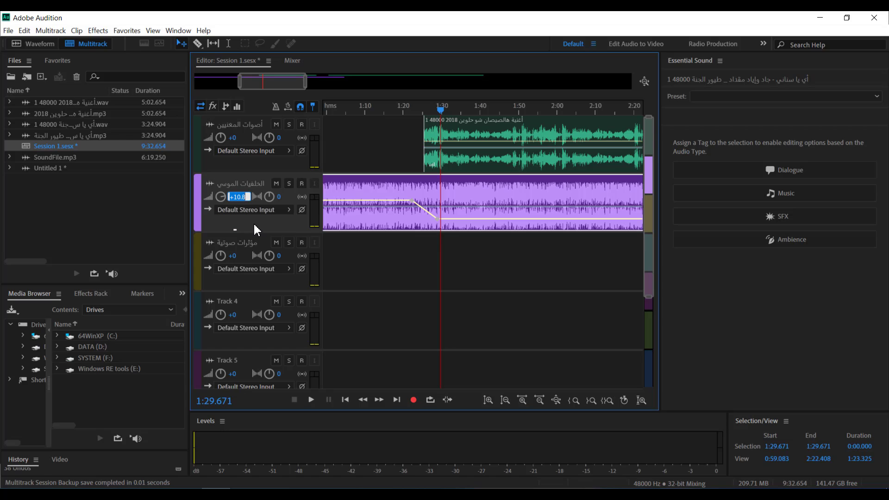
type("0")
key("Return")
right_click(460, 199)
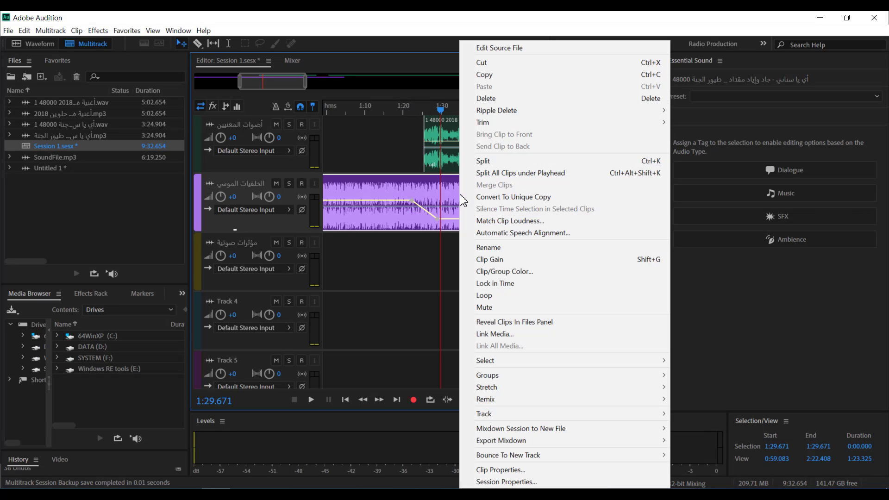
left_click(426, 194)
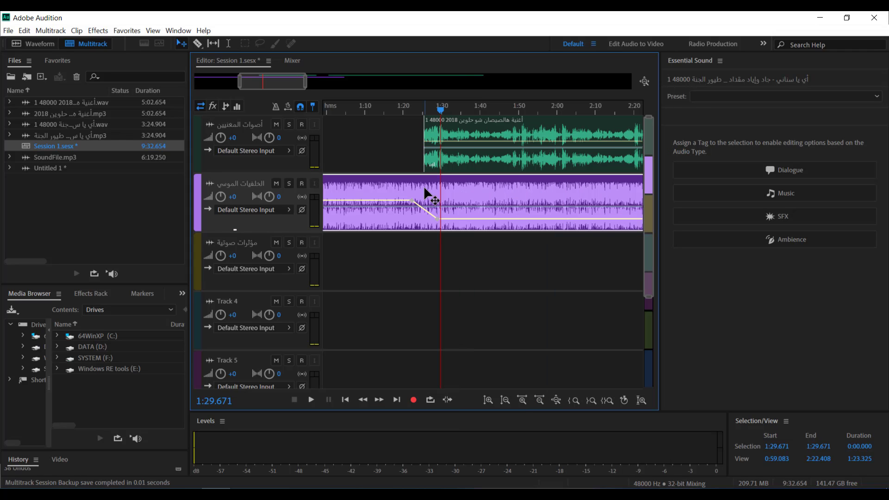
Add four keyframes to the music clip's pan envelope at about 0:19, 0:28, 0:39 and 0:51
left_click(462, 207)
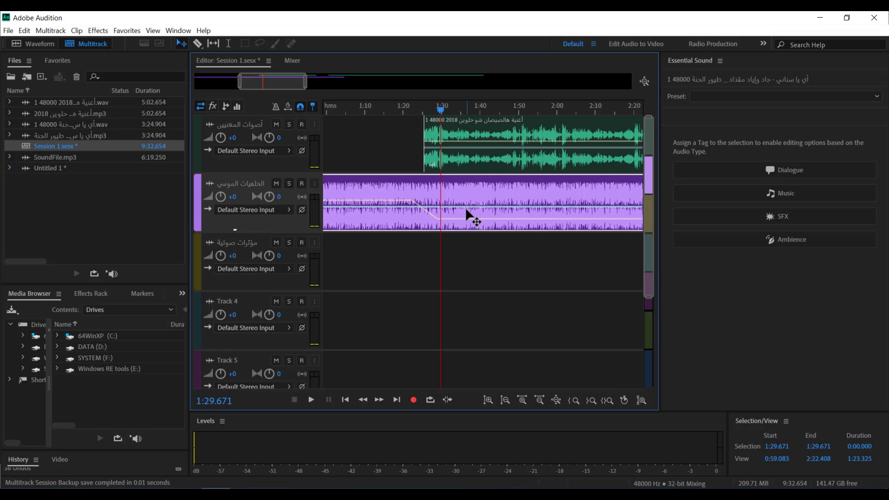
mouse_move(466, 206)
left_mouse_down()
mouse_move(468, 197)
mouse_move(471, 219)
mouse_move(468, 205)
left_mouse_up()
left_click_drag(282, 82, 238, 83)
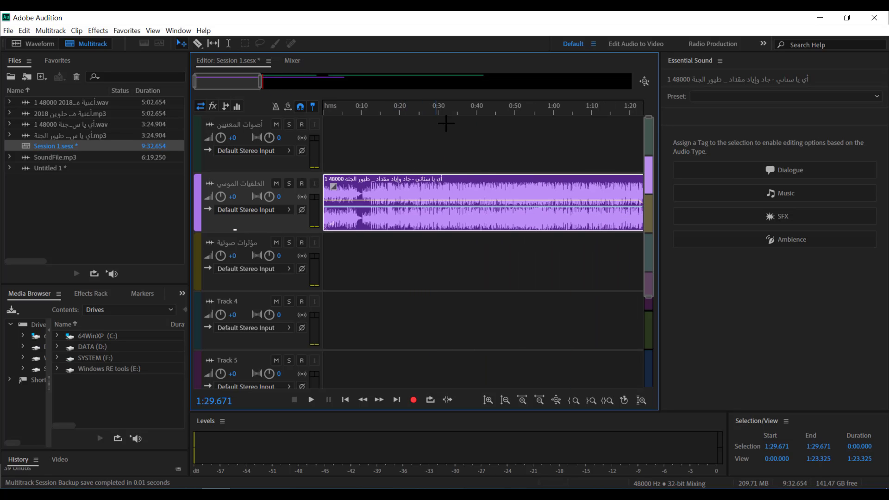
left_click(423, 145)
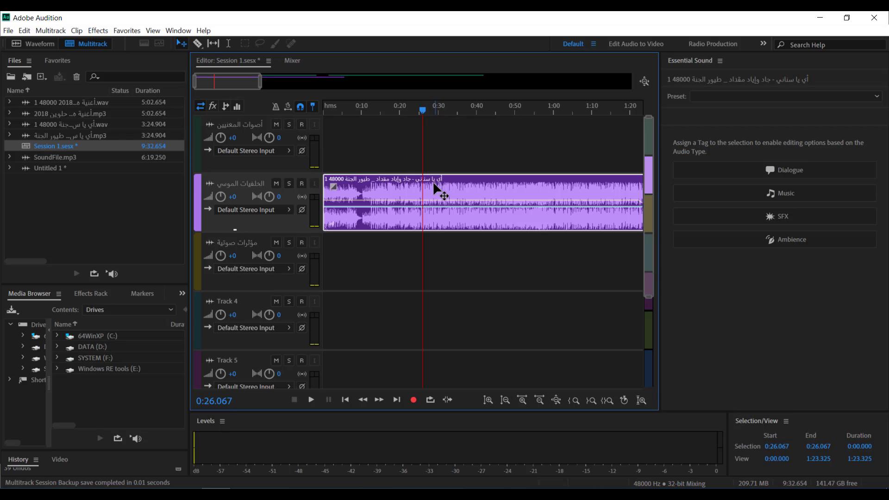
left_click(431, 208)
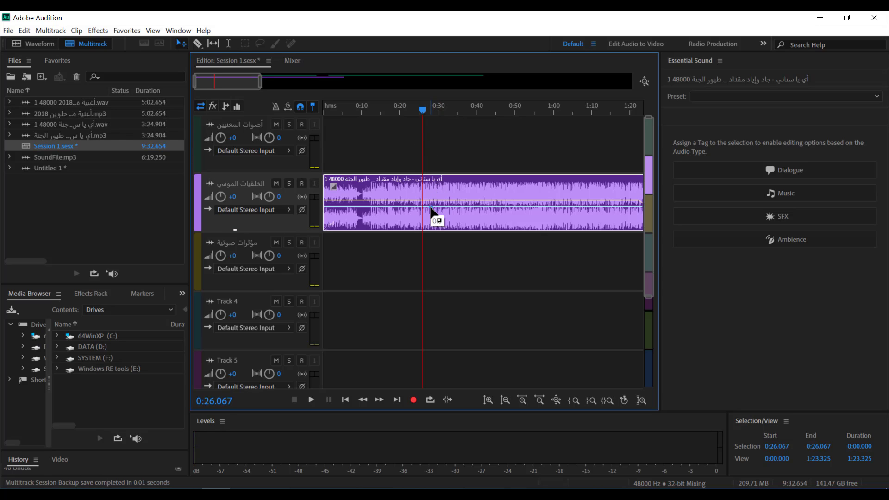
left_click(473, 207)
left_click(520, 207)
left_click(397, 207)
Raise the pan keyframe at about 0:28 toward the left channel and lower the one at about 0:39 to R100.0
left_click_drag(431, 207, 433, 188)
left_click_drag(473, 208, 474, 230)
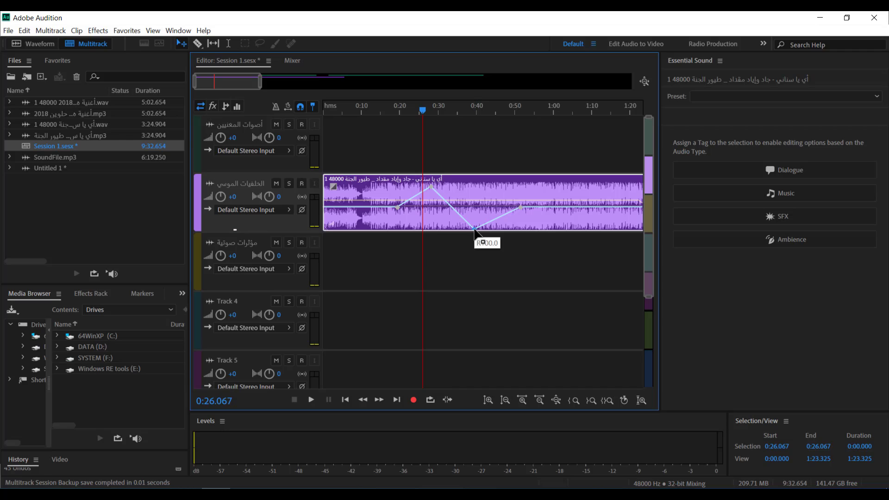
mouse_move(476, 233)
mouse_move(519, 208)
left_click(519, 207)
left_click(523, 201)
Play the session from about 0:19 to hear the music clip's keyframed panning
left_click(397, 111)
key("space")
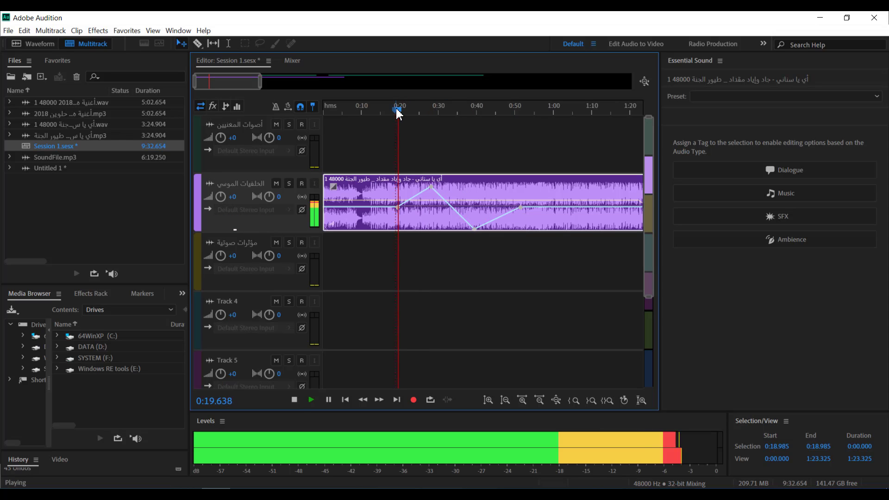
Play the session from about 0:26 and again from about 0:39 to hear the music clip's panning at its keyframes
left_click(422, 110)
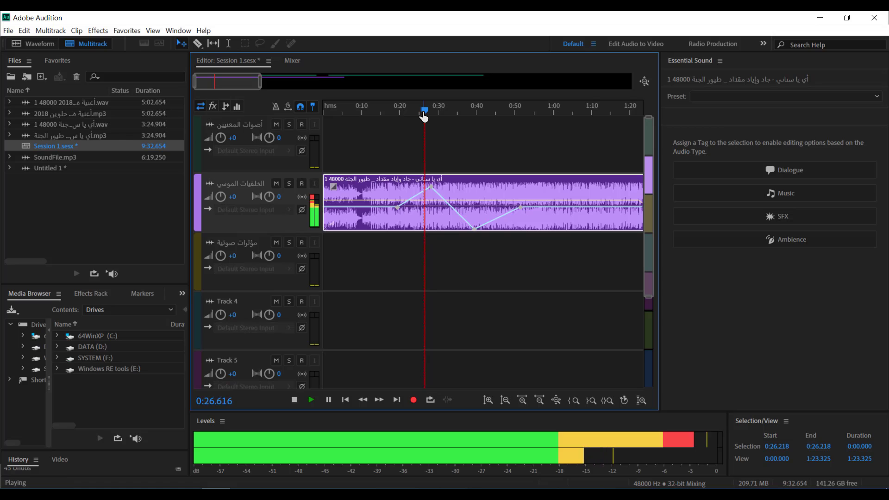
key("space")
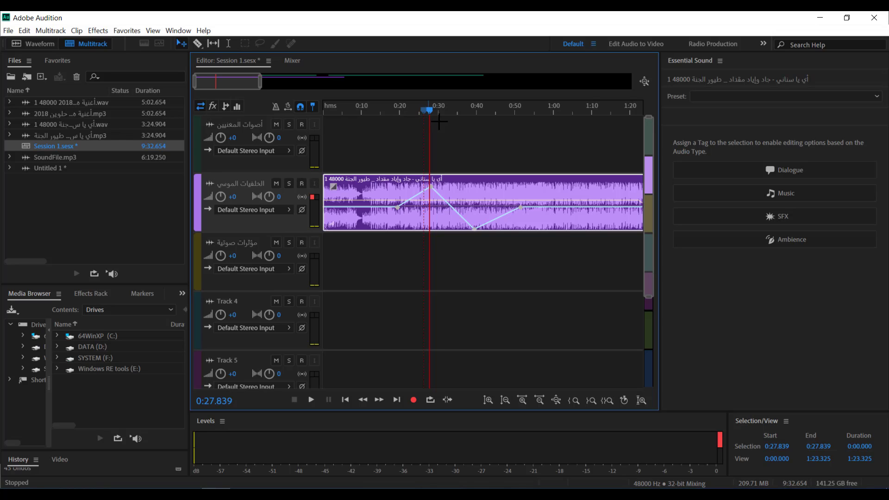
left_click(471, 110)
key("space")
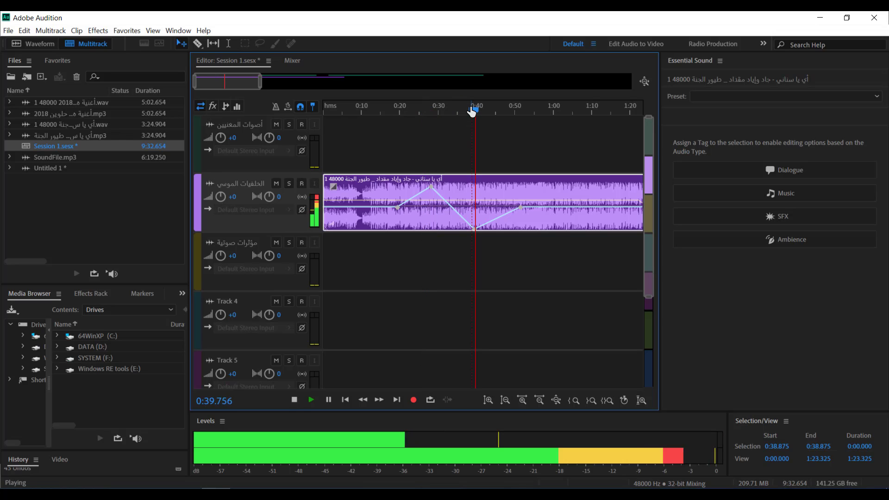
key("space")
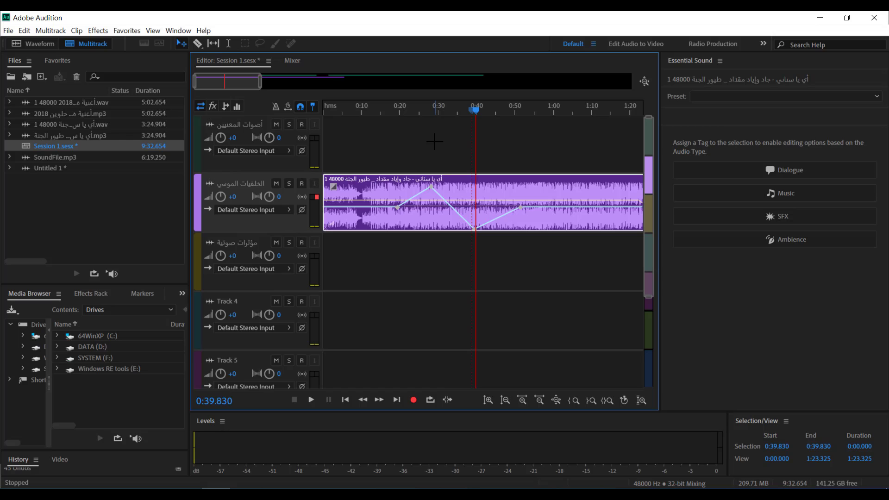
Try recording from about 0:31 with the unarmed sound effects track selected
left_click_drag(424, 111, 445, 104)
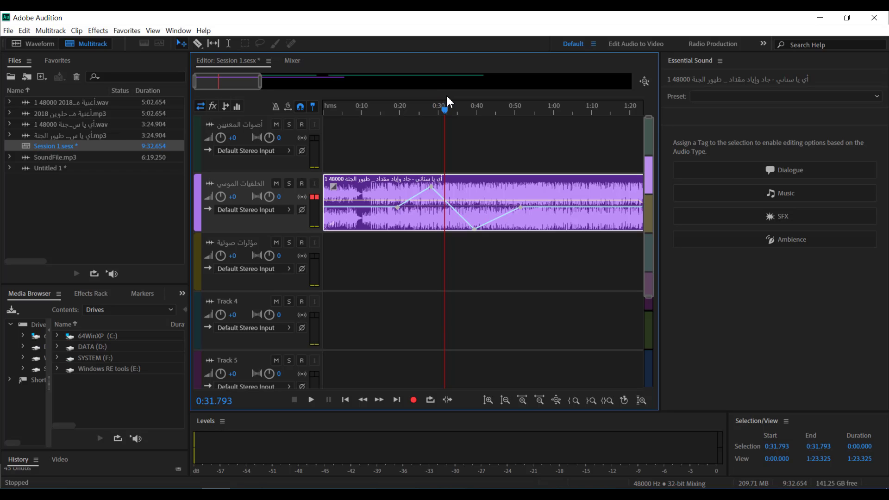
scroll(449, 101, "down", 2)
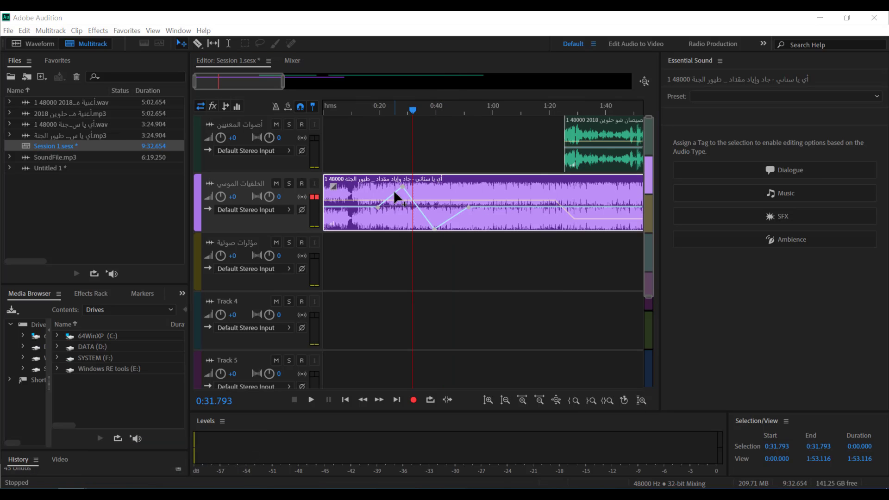
left_click(363, 254)
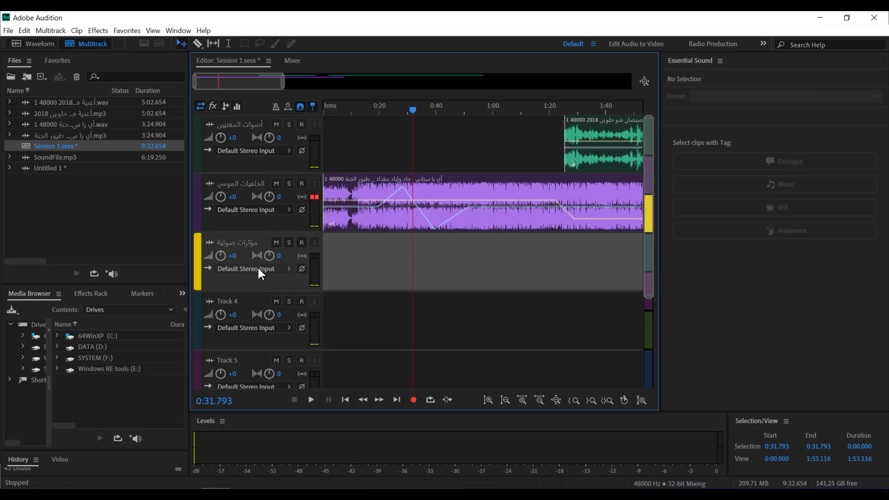
left_click(416, 399)
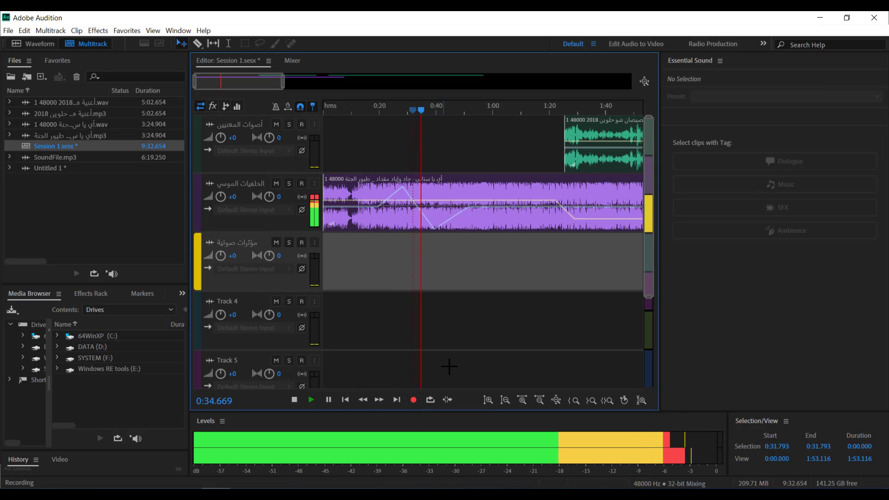
key("space")
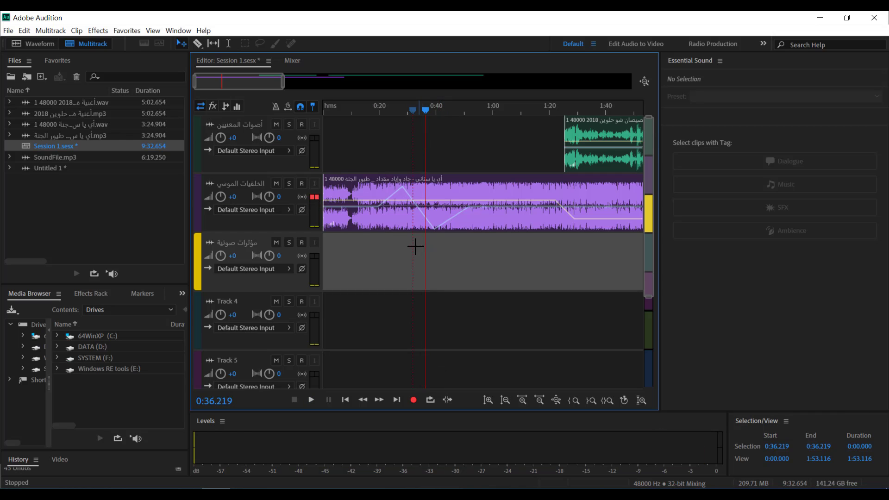
Try recording from about 0:09 with the unarmed vocals track selected
left_click(359, 145)
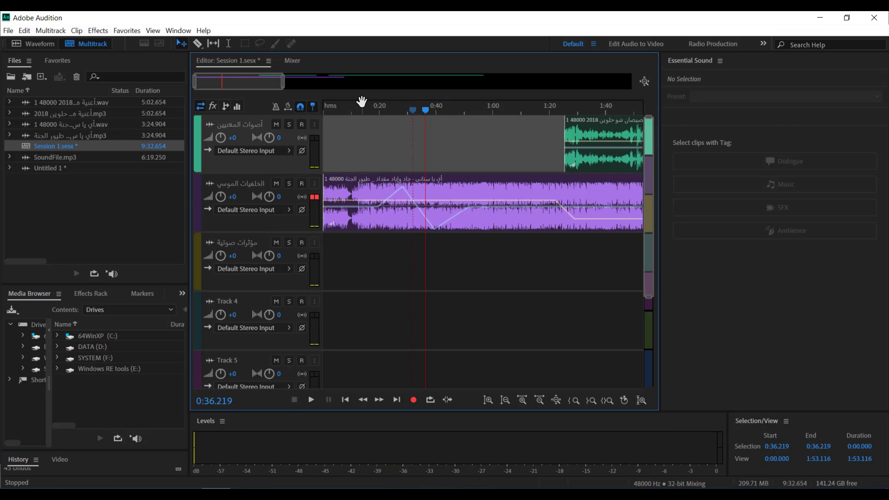
left_click(349, 110)
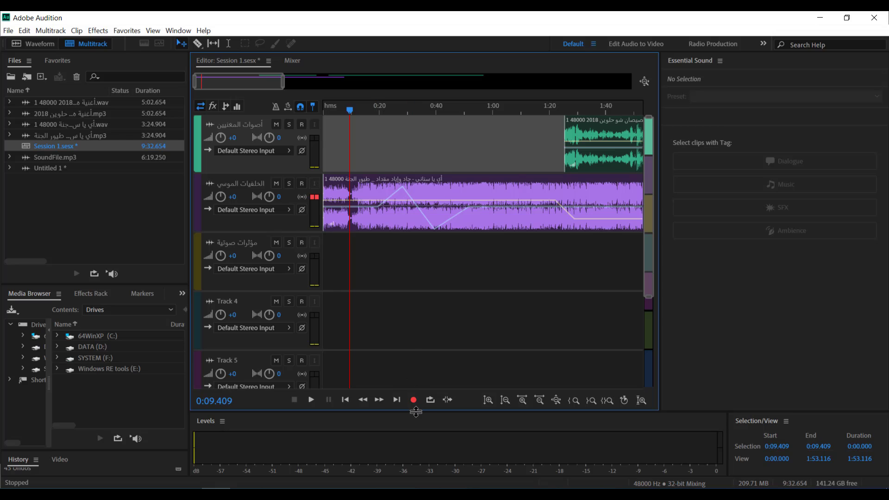
left_click(414, 400)
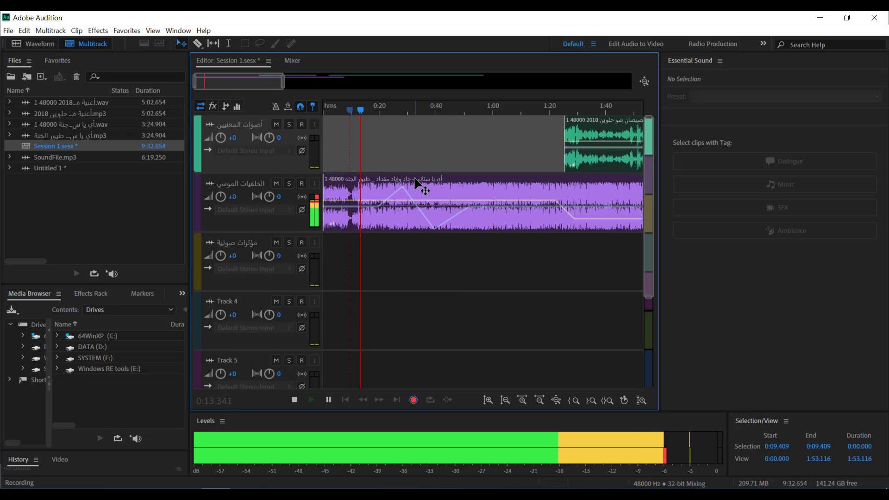
key("space")
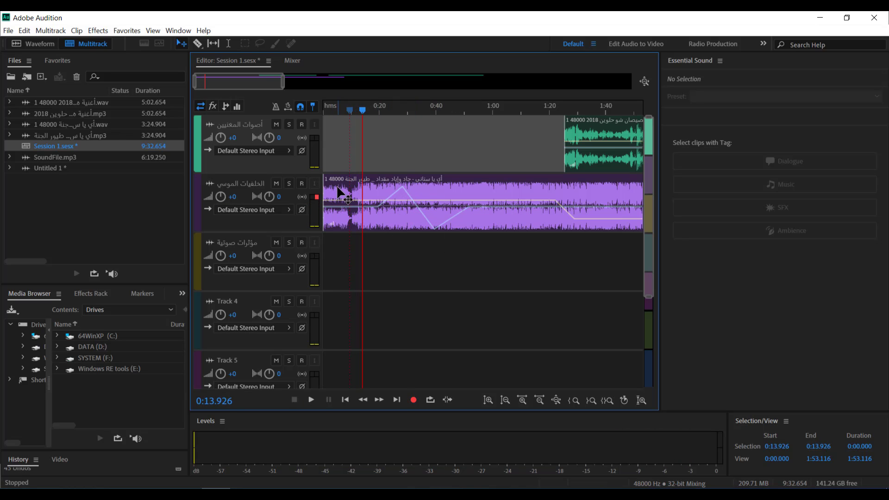
Arm the vocals track and record a voice clip from about 0:14 to 0:51, muting the background music track partway
left_click(302, 124)
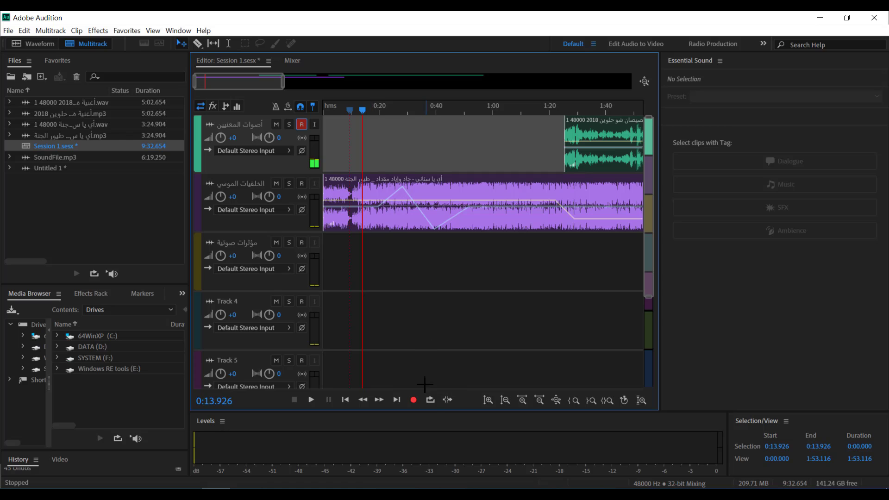
left_click(414, 401)
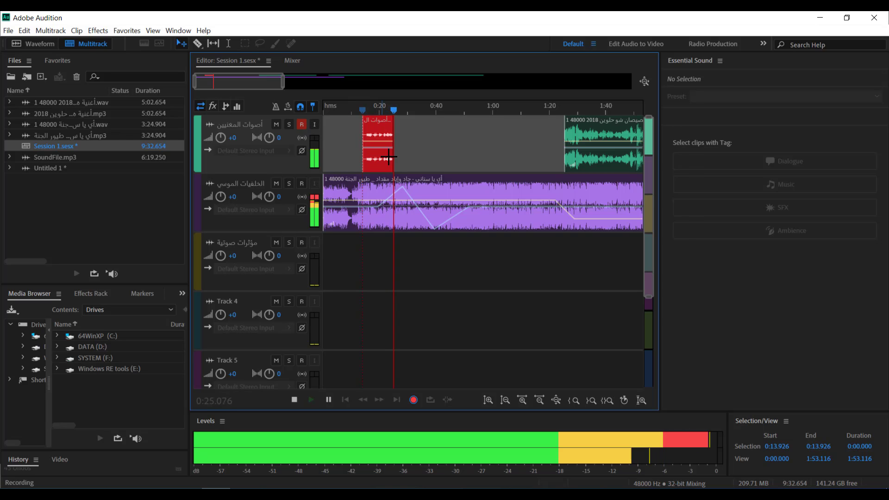
left_click(277, 185)
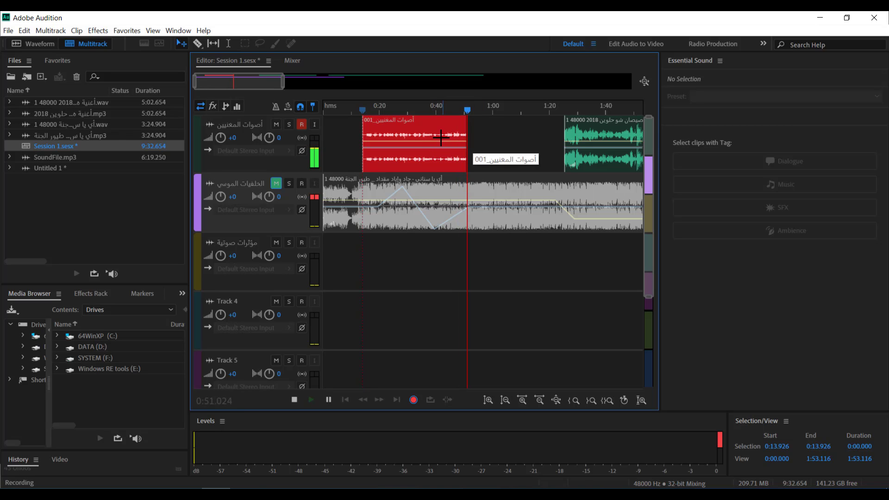
key("space")
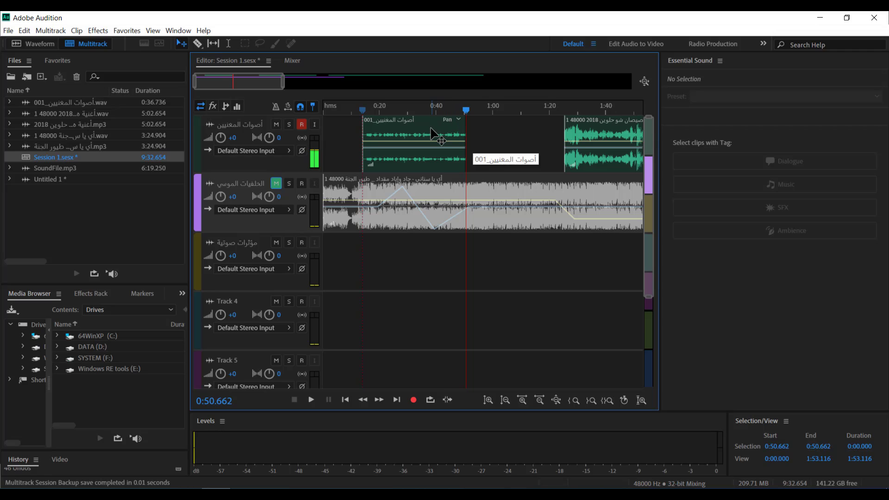
Examine the newly recorded clip and its WAV file in the file list alongside the songs' MP3 and 48000 WAV versions
left_click(52, 181)
left_click(408, 137)
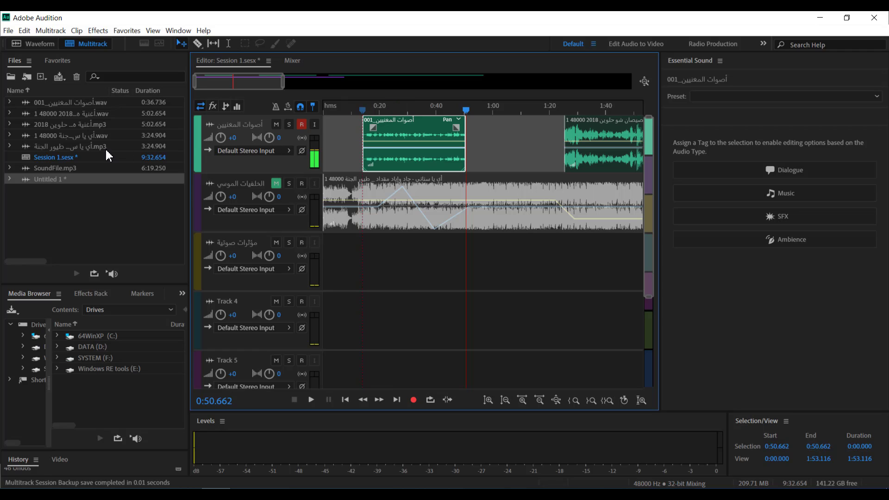
left_click(92, 104)
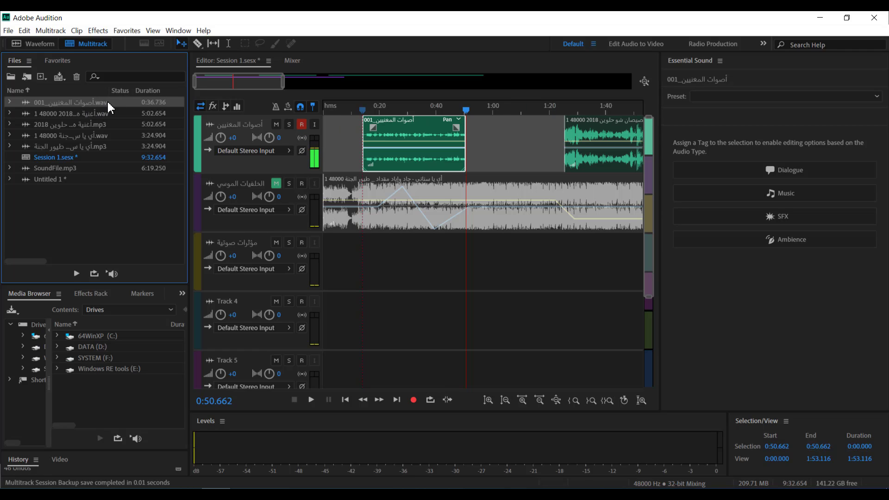
left_click(72, 115)
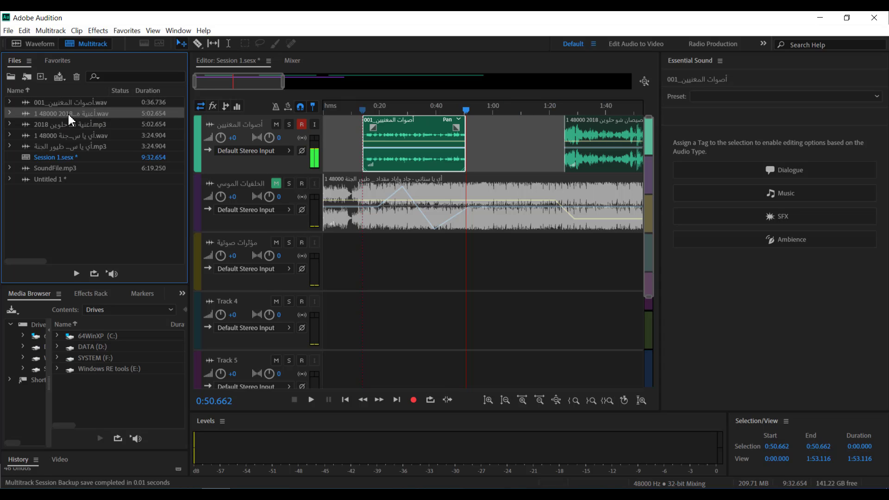
left_click(84, 132)
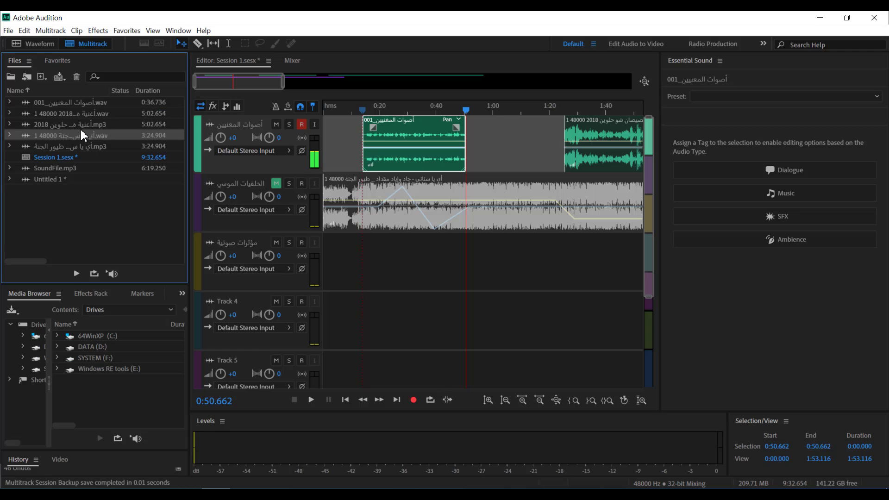
left_click(85, 129)
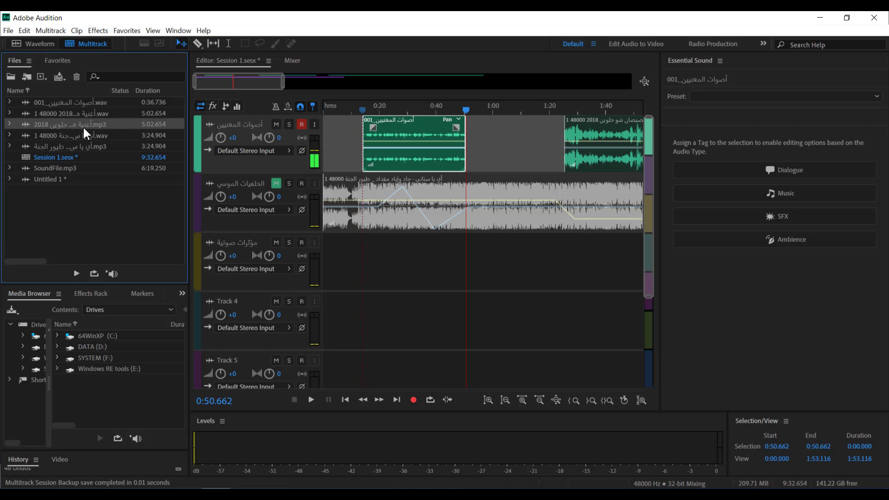
left_click(52, 116)
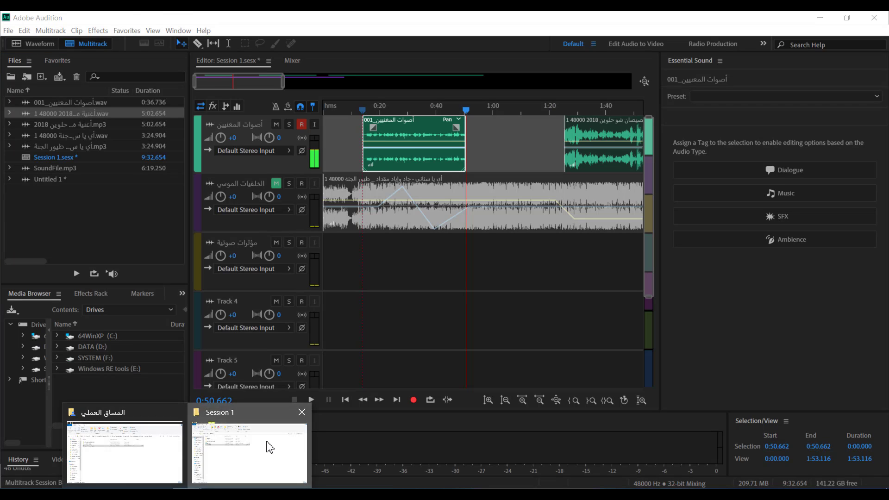
Switch to File Explorer and examine the converted audio files in the Conformed Files folder of Session 1
left_click(268, 447)
double_click(155, 153)
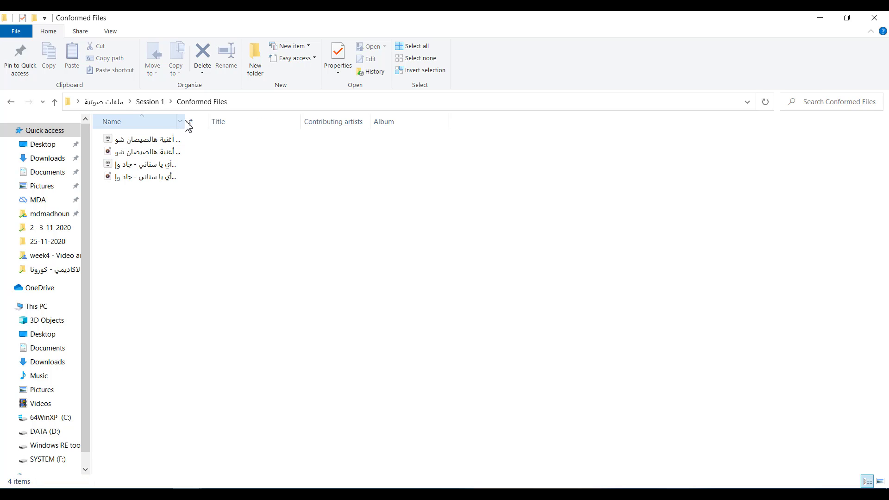
left_click_drag(188, 120, 326, 121)
left_click_drag(288, 252, 140, 117)
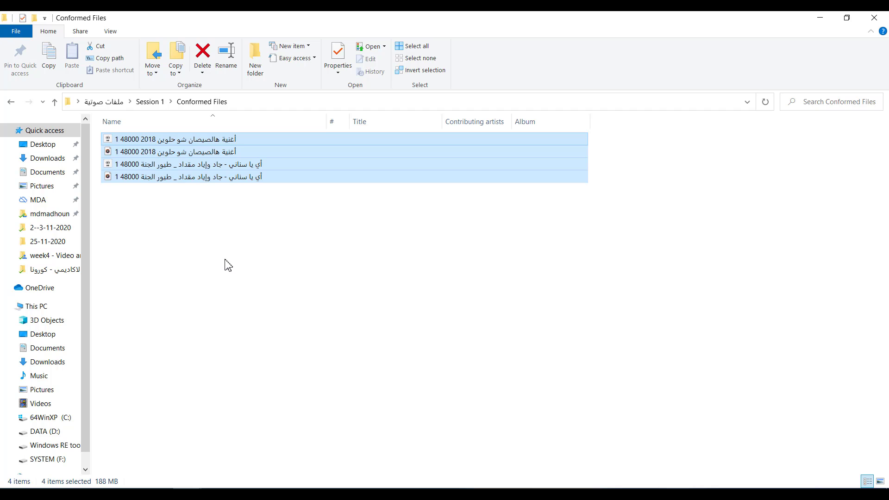
left_click(149, 102)
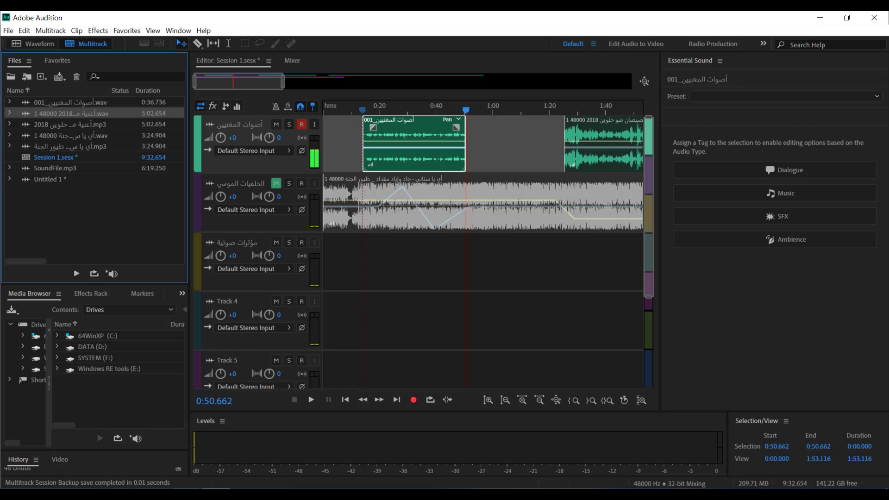
Examine the recorded voice files stored in the Session 1_Recorded folder in File Explorer
mouse_move(198, 484)
left_click(267, 467)
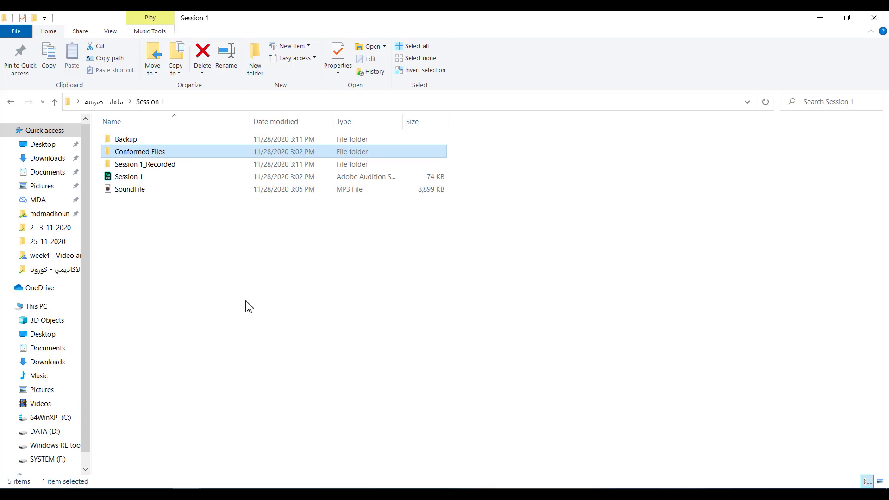
double_click(163, 165)
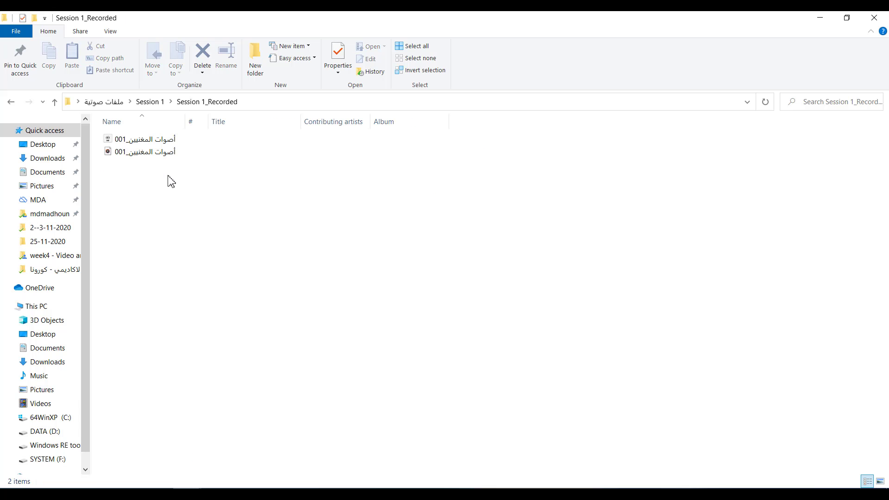
left_click_drag(181, 184, 142, 130)
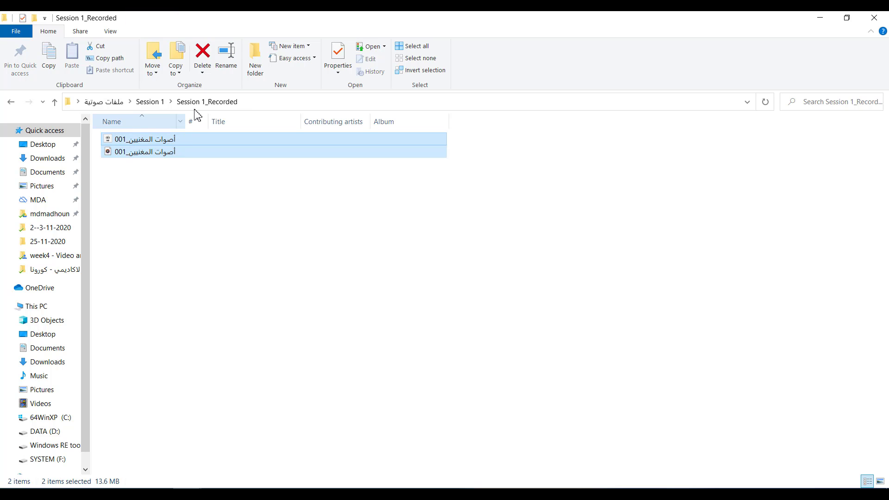
left_click(151, 102)
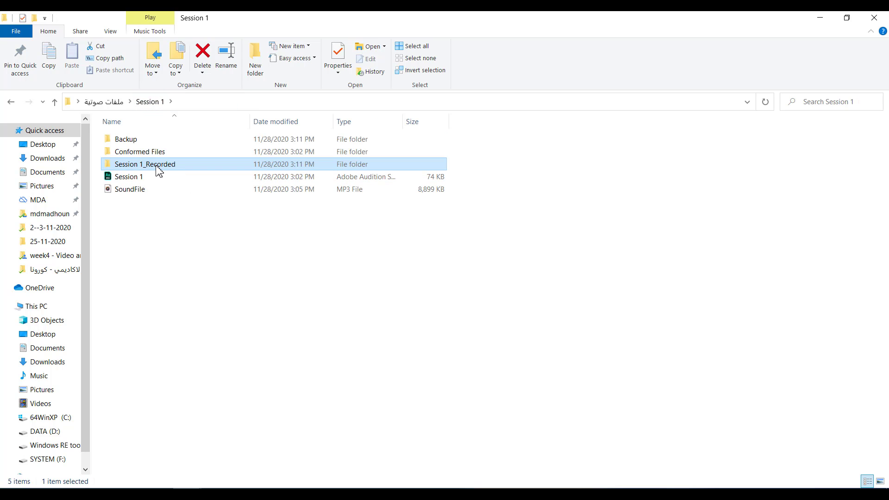
double_click(160, 172)
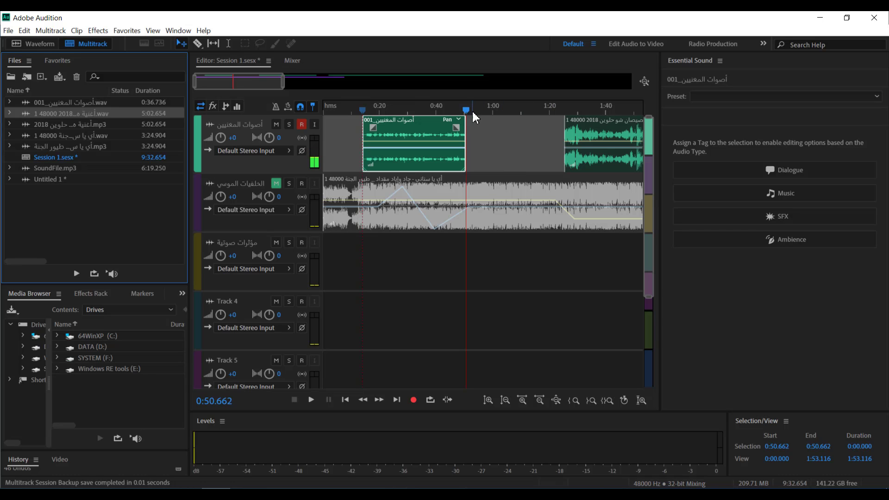
Disarm the vocals track, leave the background music track muted and select the vocals track
left_click(479, 109)
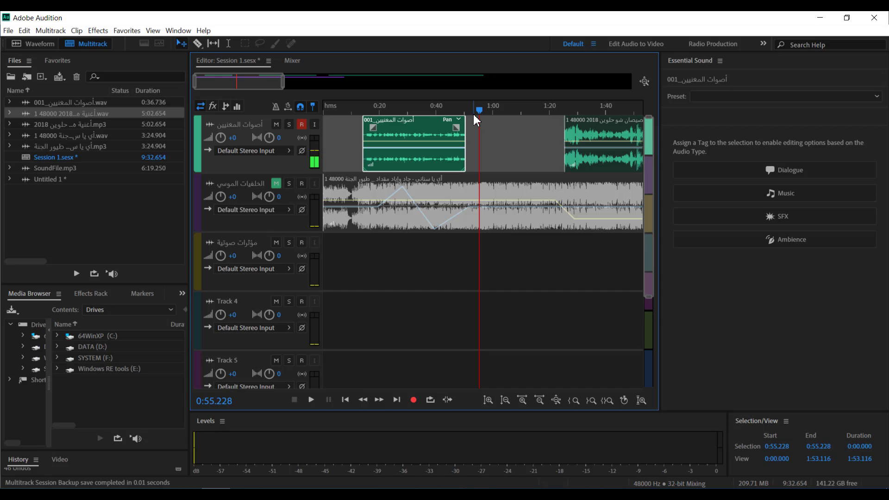
left_click(302, 124)
key("ctrl+z")
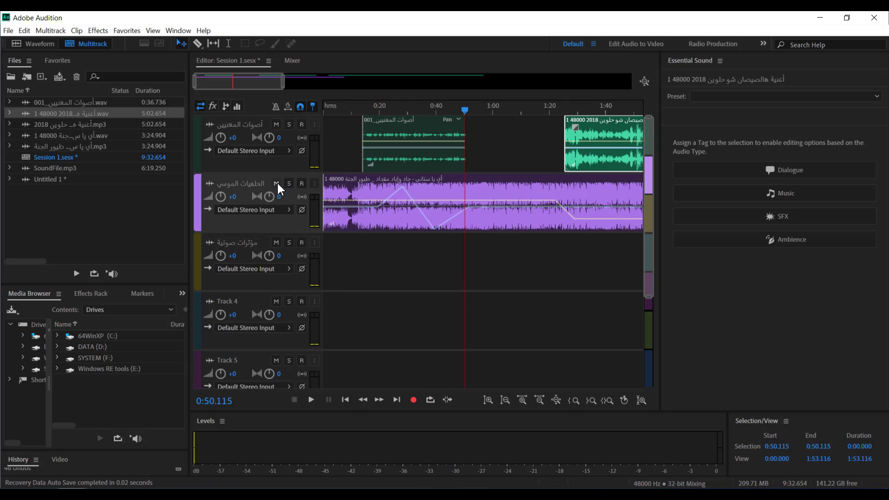
left_click(277, 184)
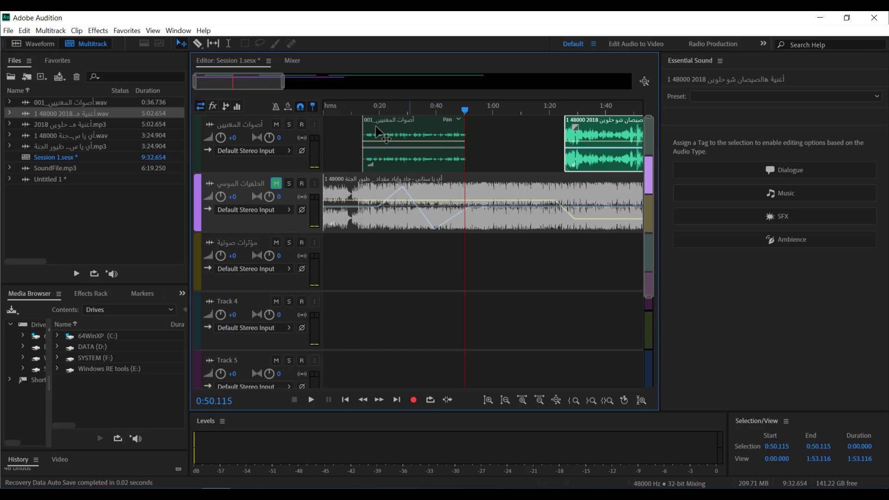
left_click(194, 136)
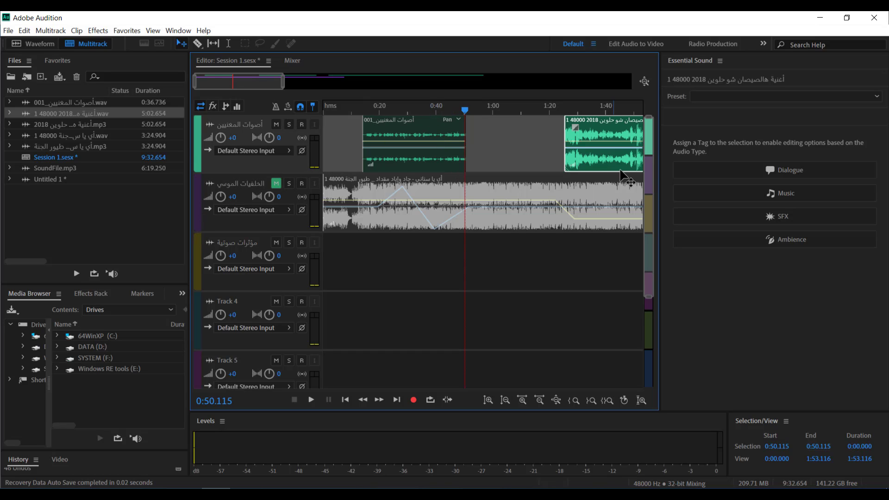
Move the song clip from the vocals track onto the sound effects track, starting at about 0:35, and play its overlap with the voice recording
left_click_drag(623, 135, 479, 273)
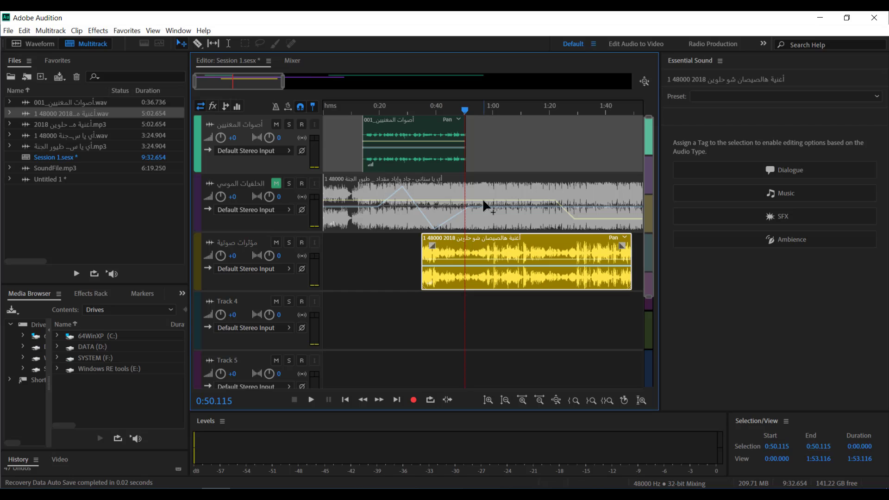
left_click(424, 105)
key("space")
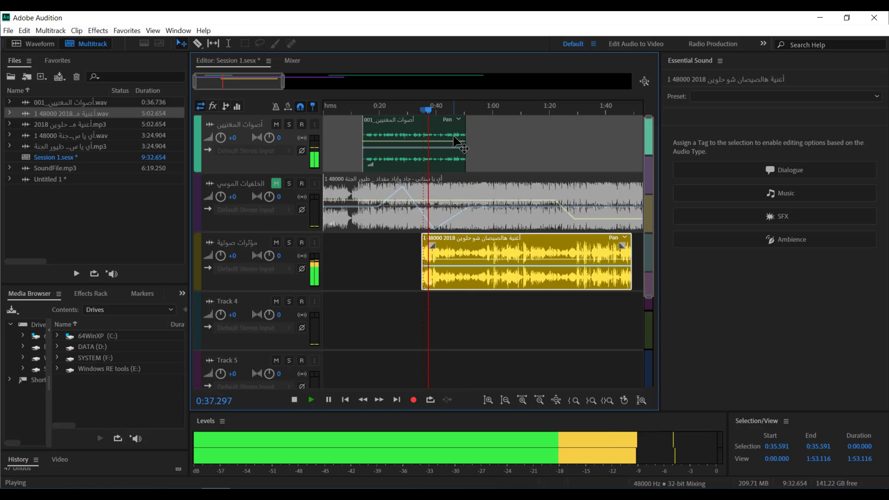
left_click(449, 111)
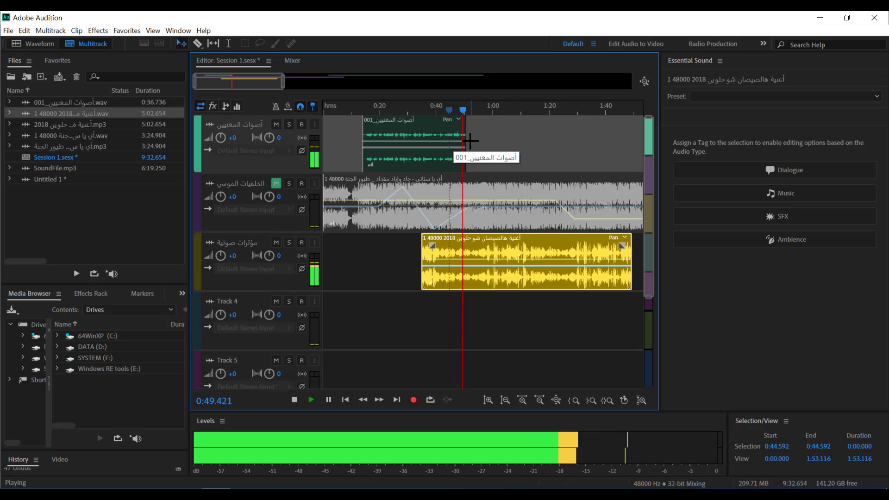
key("space")
Shift the song clip on the sound effects track to start at about 1:15 and play the voice recording from about 0:43
left_click_drag(467, 254, 581, 255)
left_click(444, 109)
key("space")
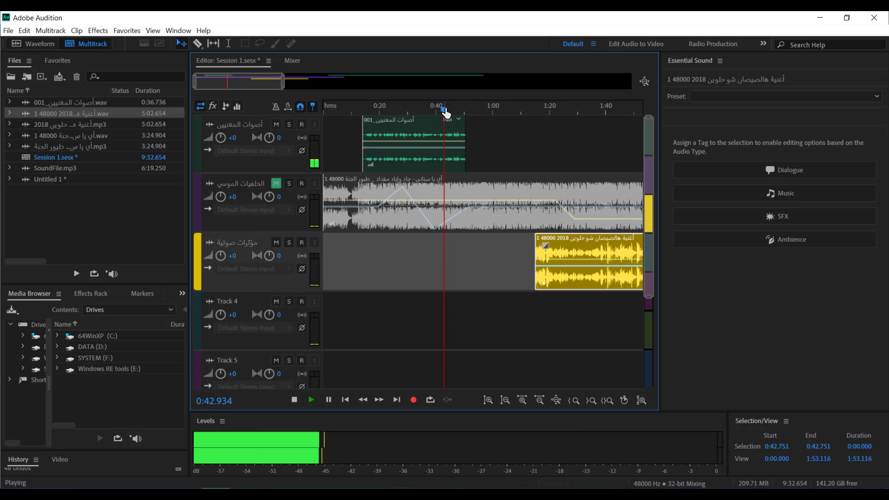
key("space")
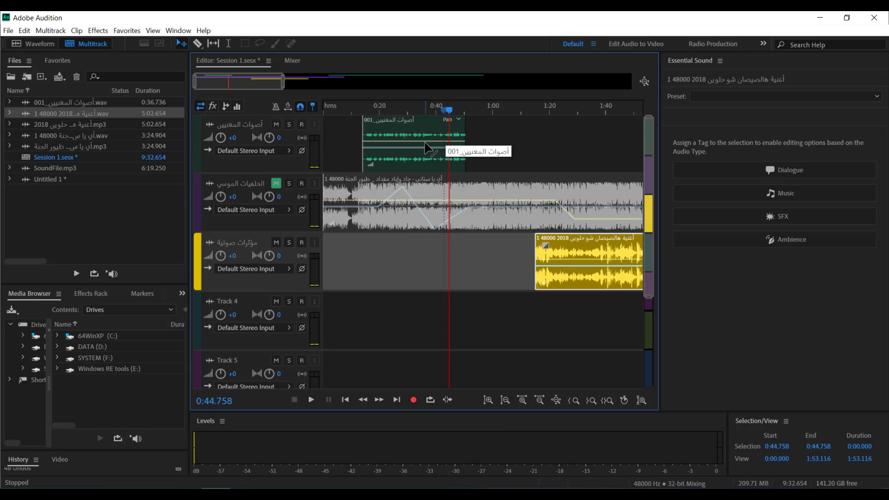
Shift the voice recording clip on the vocals track to start at about 0:16 and play it briefly
left_click_drag(448, 145, 441, 122)
key("space")
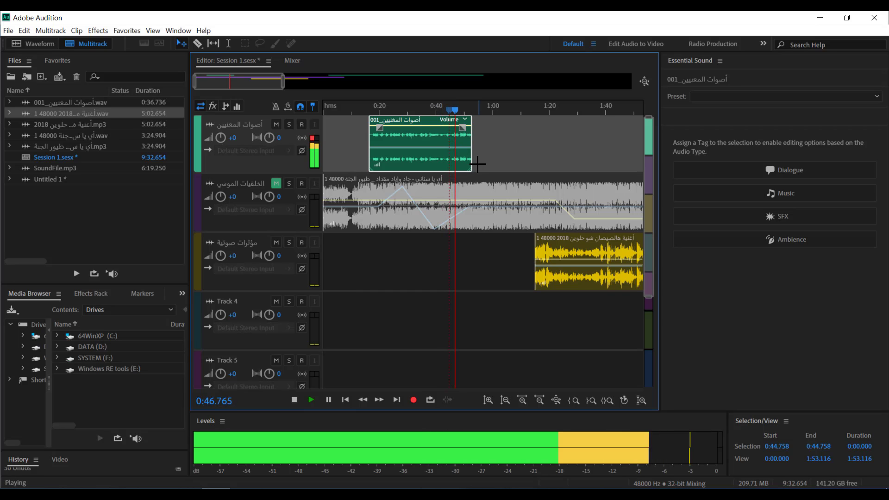
key("space")
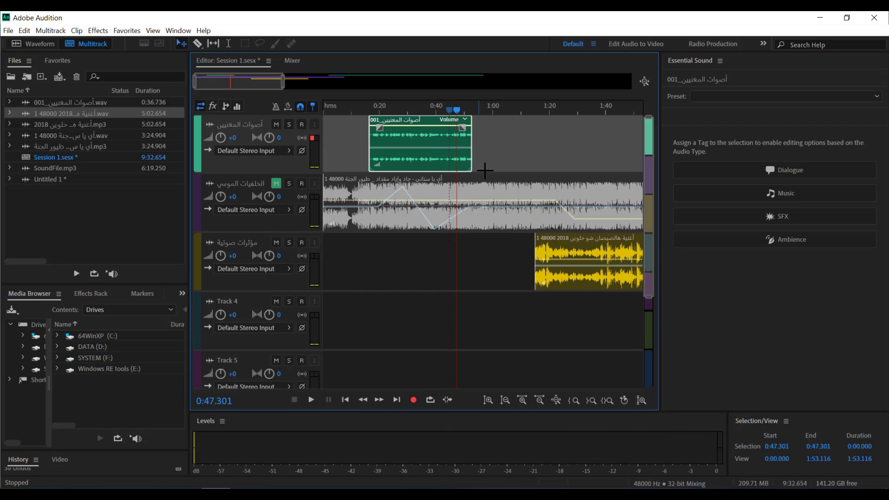
Move the song clip on the sound effects track back to start at about 0:42 and select the background music clip
left_click_drag(579, 243, 481, 245)
left_click(454, 154)
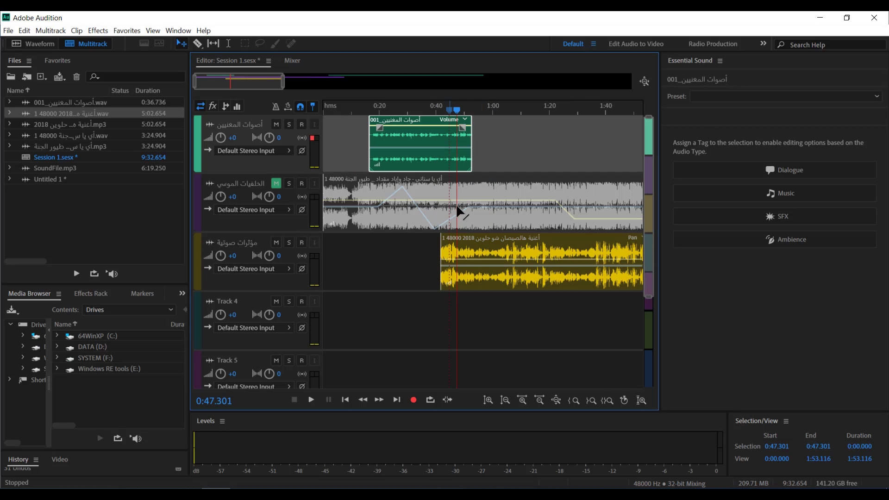
left_click(474, 236)
left_click(447, 195)
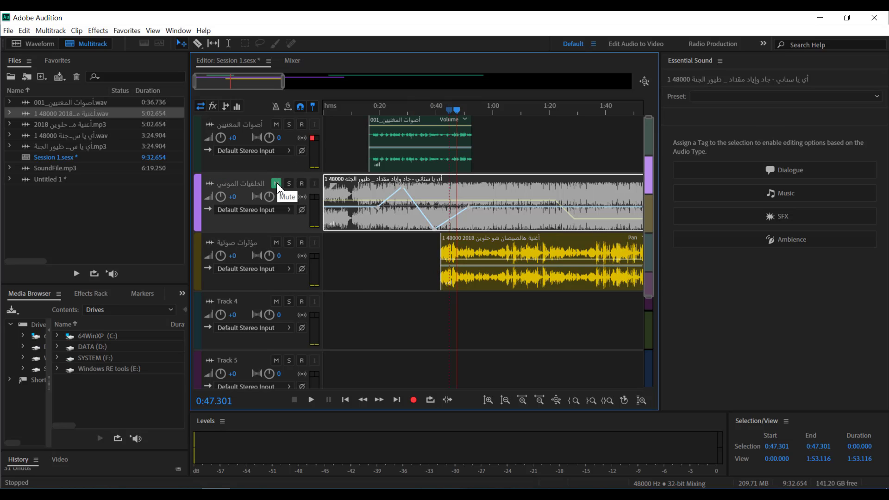
left_click(8, 31)
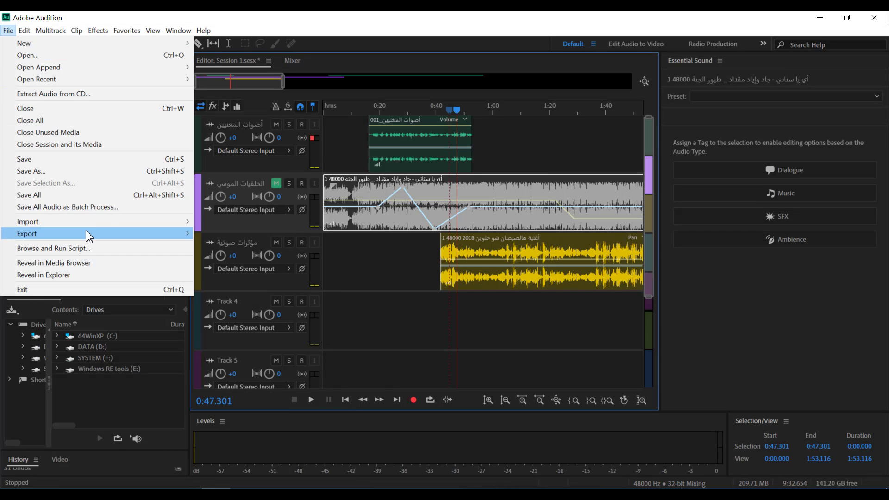
left_click(392, 258)
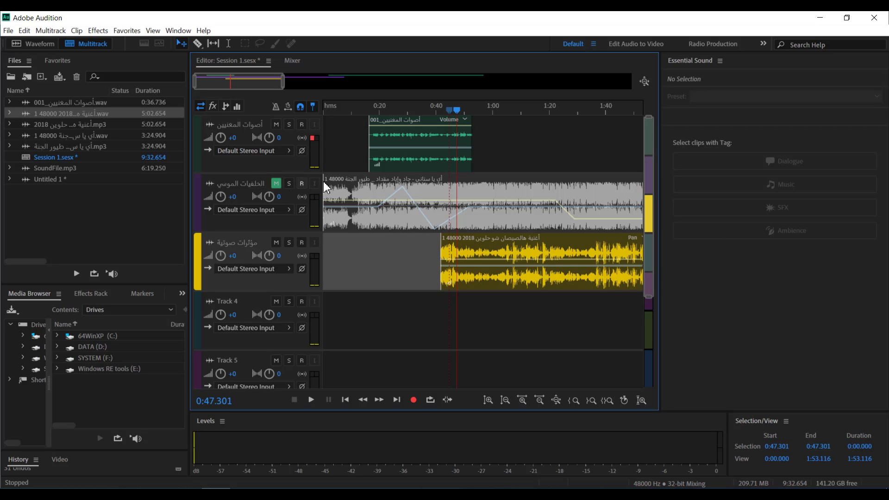
Copy the song clip from the sound effects track onto the background music track, starting at about 3:45
left_click(459, 187)
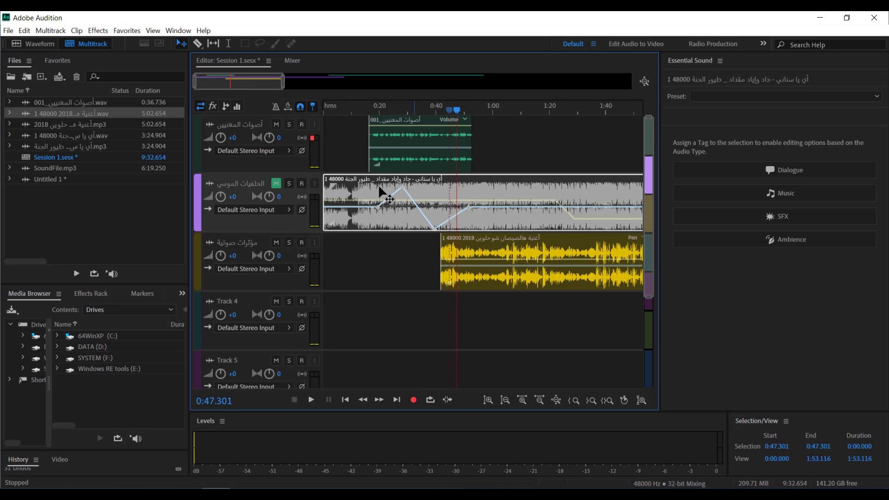
left_click_drag(281, 81, 513, 86)
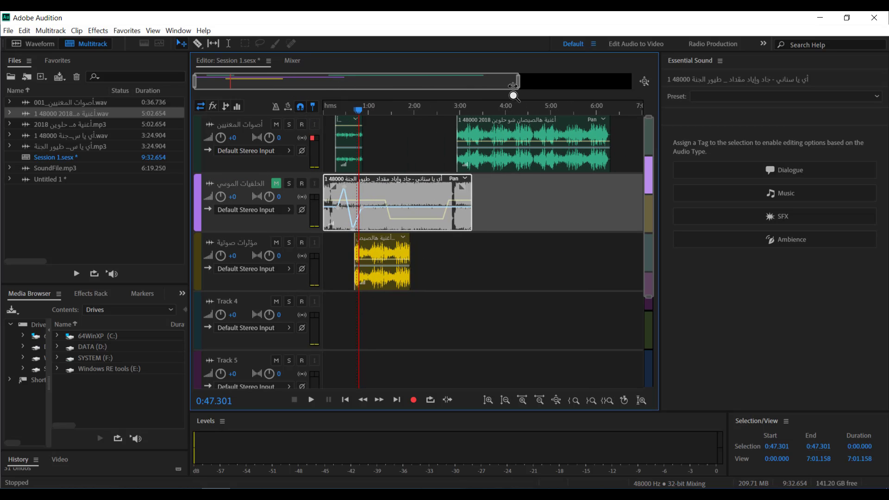
left_click(379, 248)
left_click(439, 240)
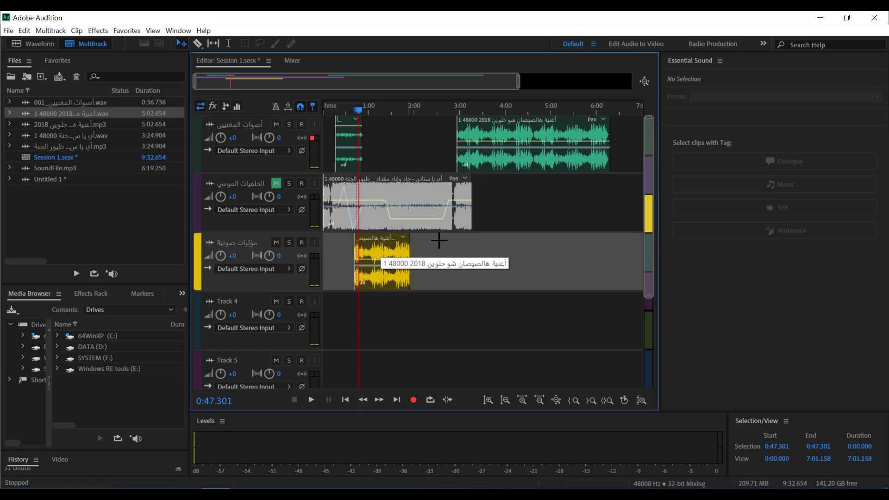
left_click_drag(377, 255, 521, 208)
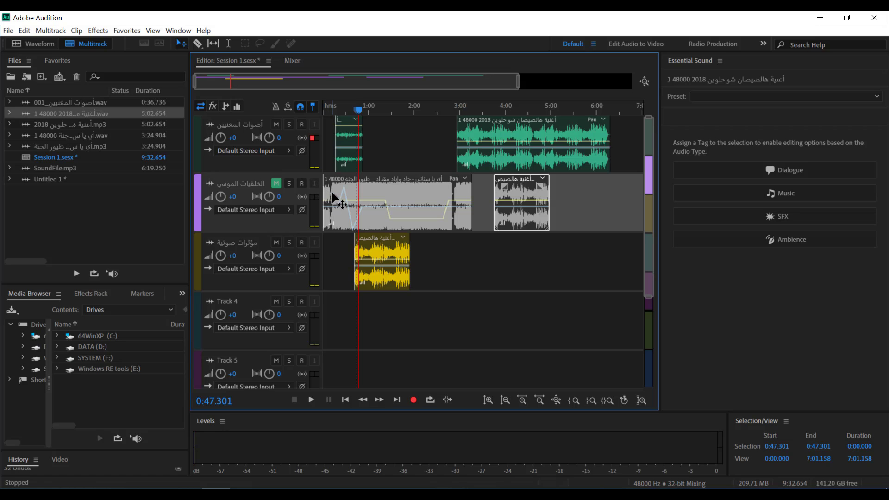
Set the background music track's volume to -100 dB and unmute the track
left_click(235, 198)
type("-100")
key("Return")
left_click(276, 184)
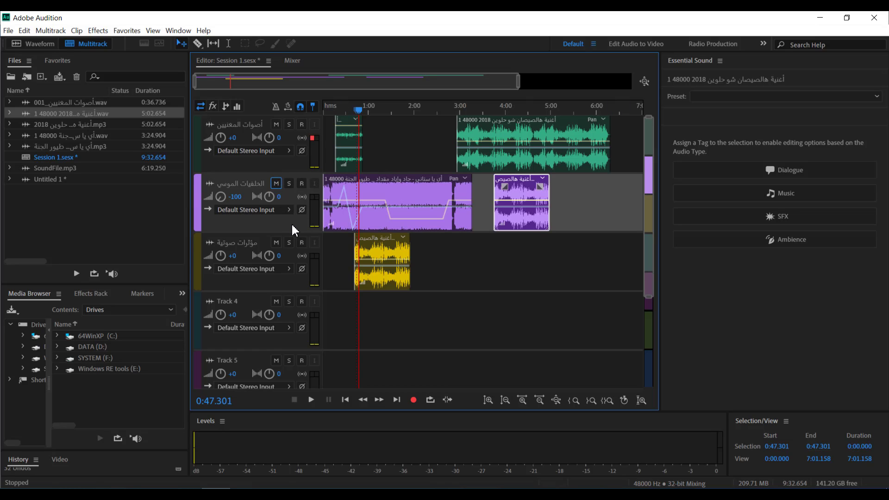
Play the session from 0:47 and from about 2:05 to check the background music track at its lowered volume
key("space")
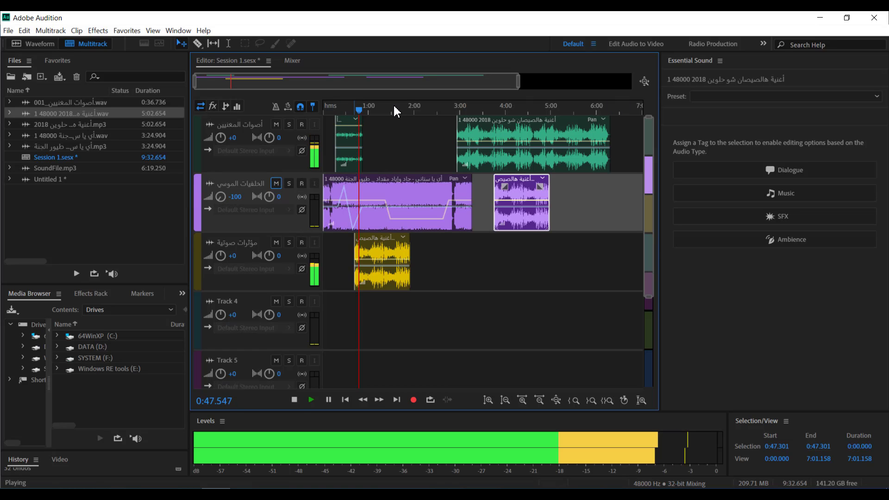
left_click(418, 110)
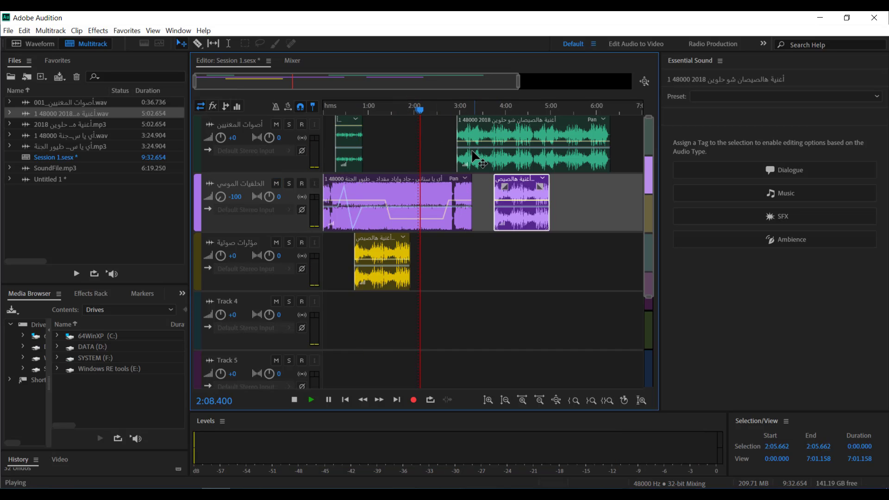
key("space")
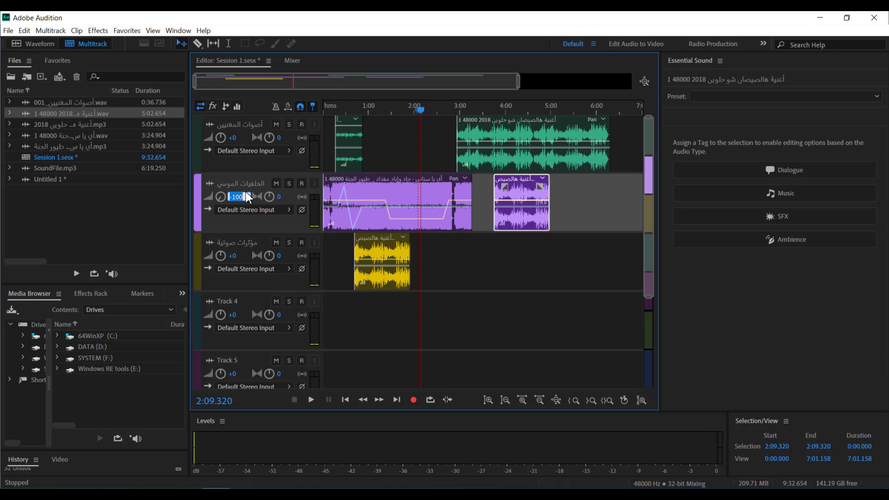
Set the background music track's volume to 0 dB and toggle its solo on and off
type("0")
key("Return")
left_click(289, 183)
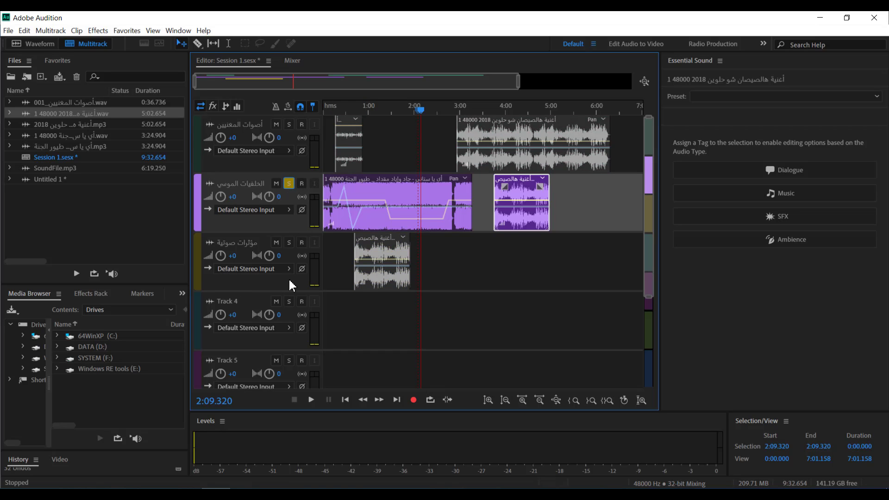
left_click(291, 184)
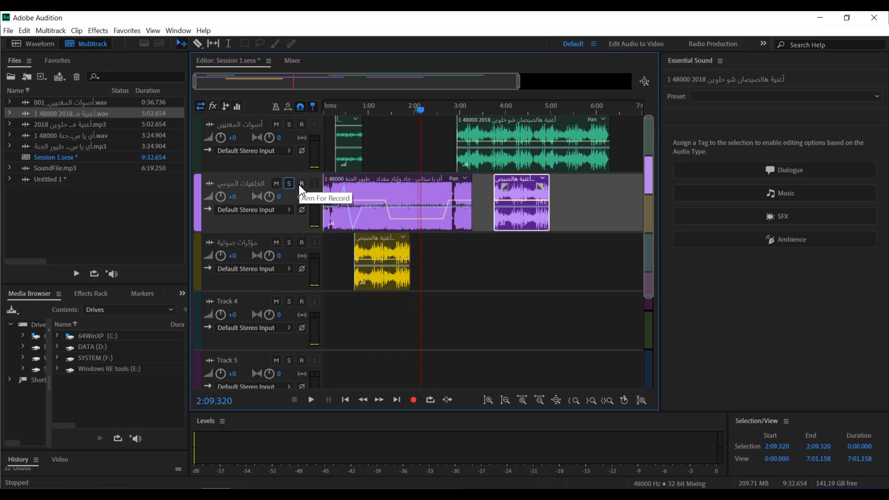